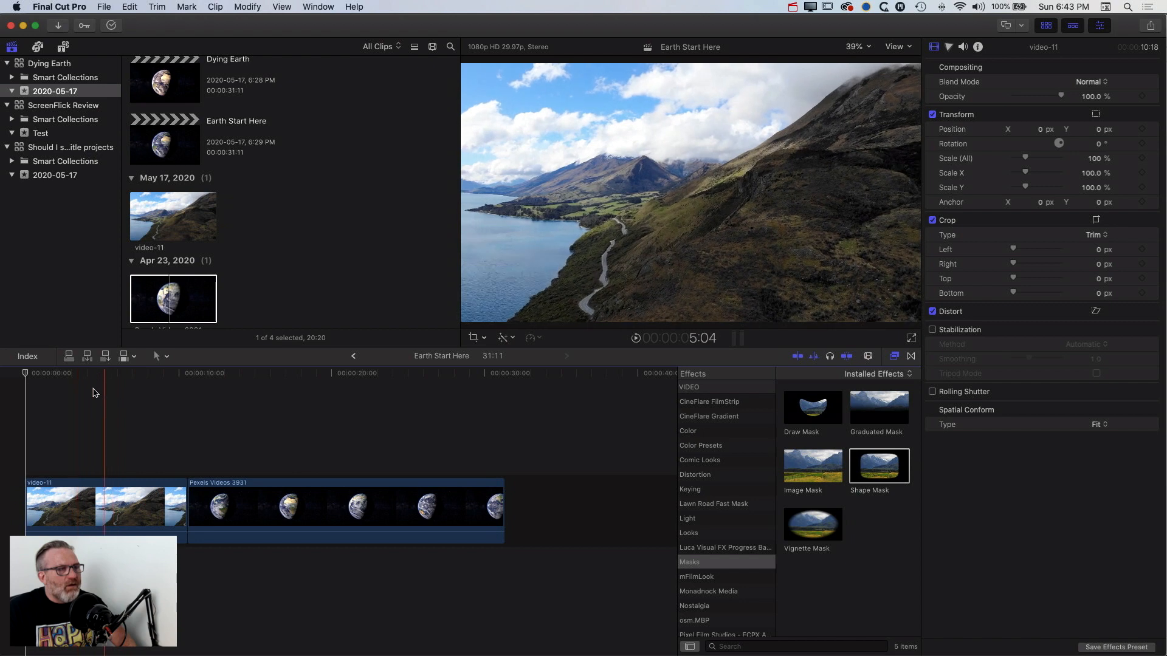
Step: Apply the Dry effect from Color Presets to the video-11 clip in the timeline
{"action": "key", "text": "space"}
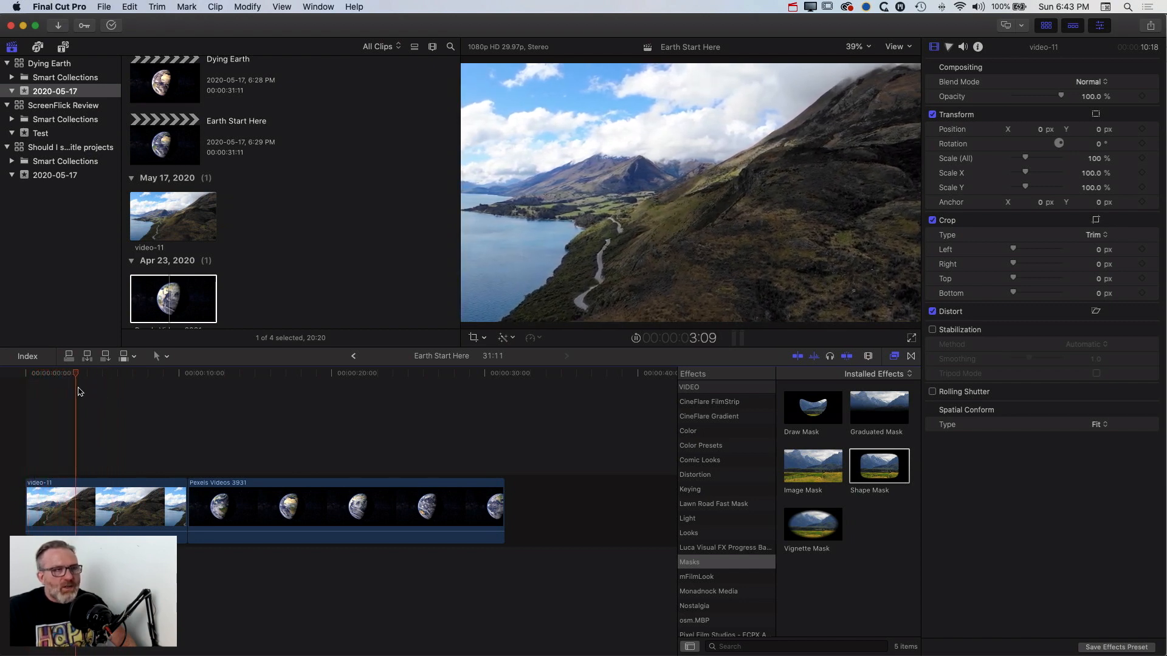
{"action": "key", "text": "space"}
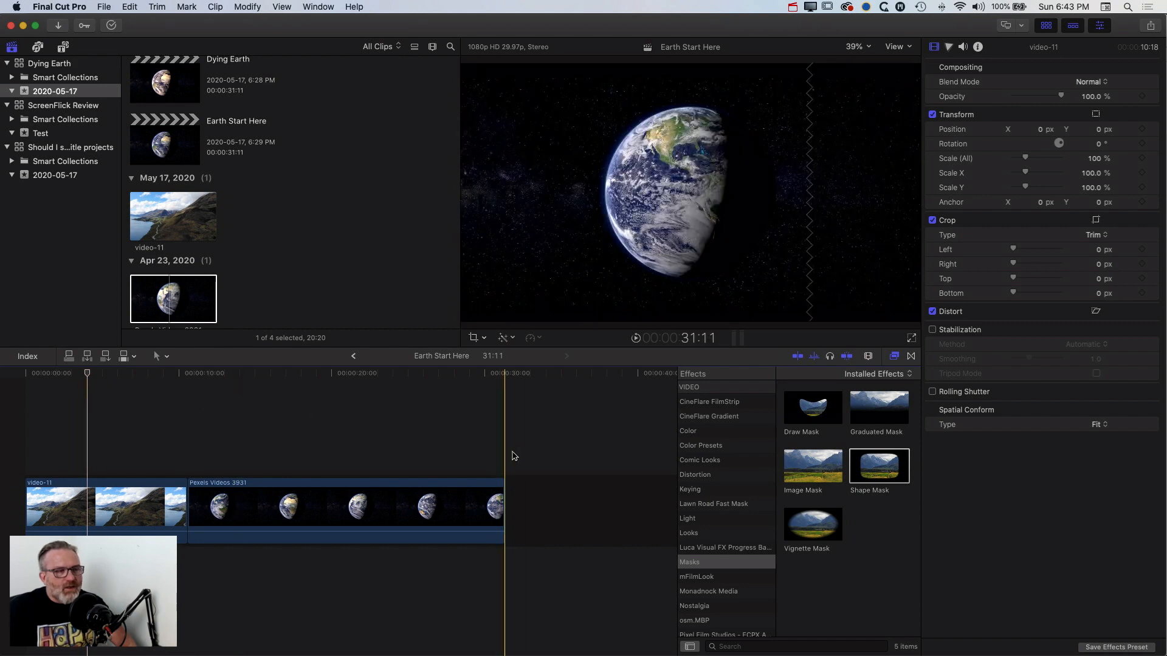
{"action": "left_click", "coordinate": [894, 357]}
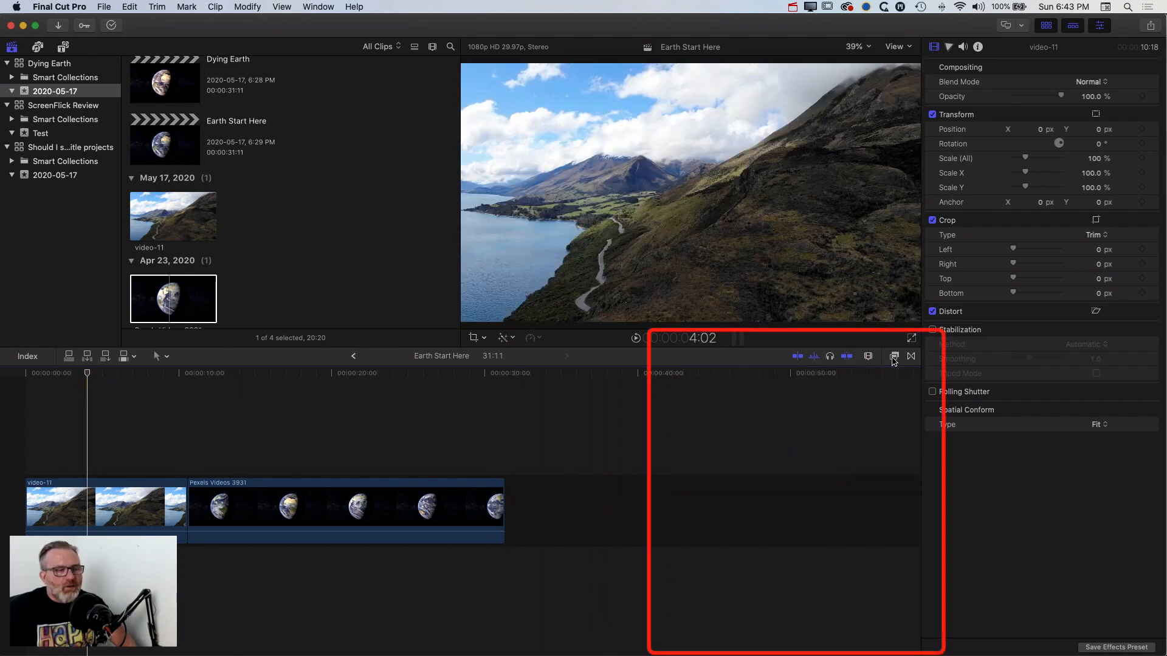
{"action": "left_click", "coordinate": [894, 359]}
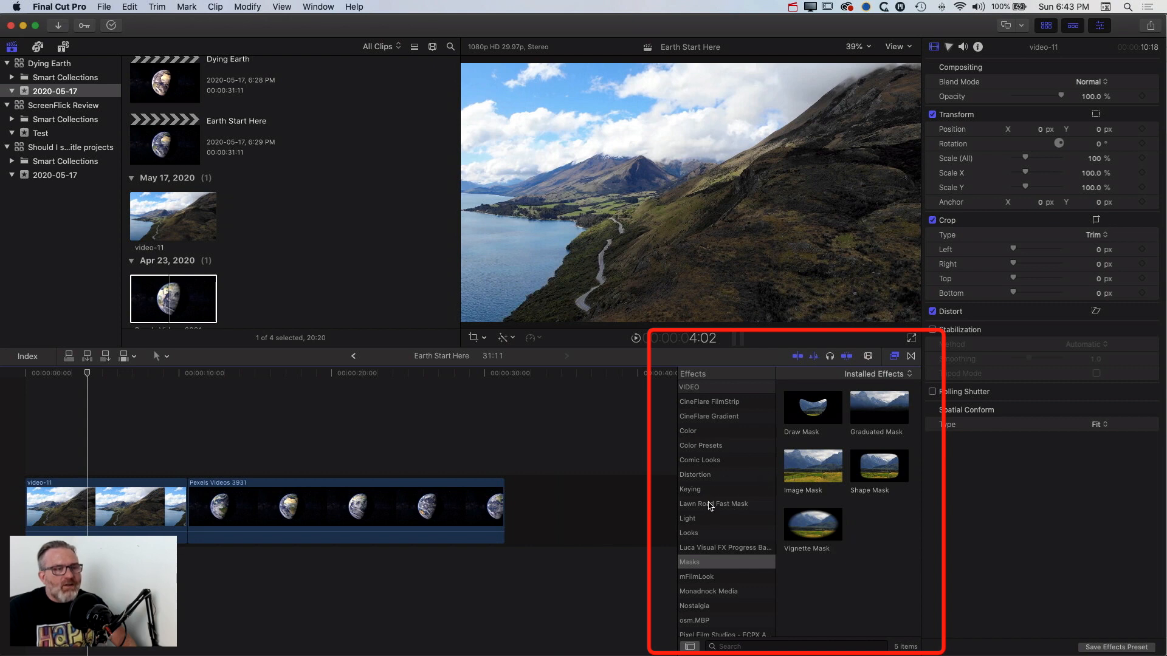
{"action": "left_click", "coordinate": [723, 446]}
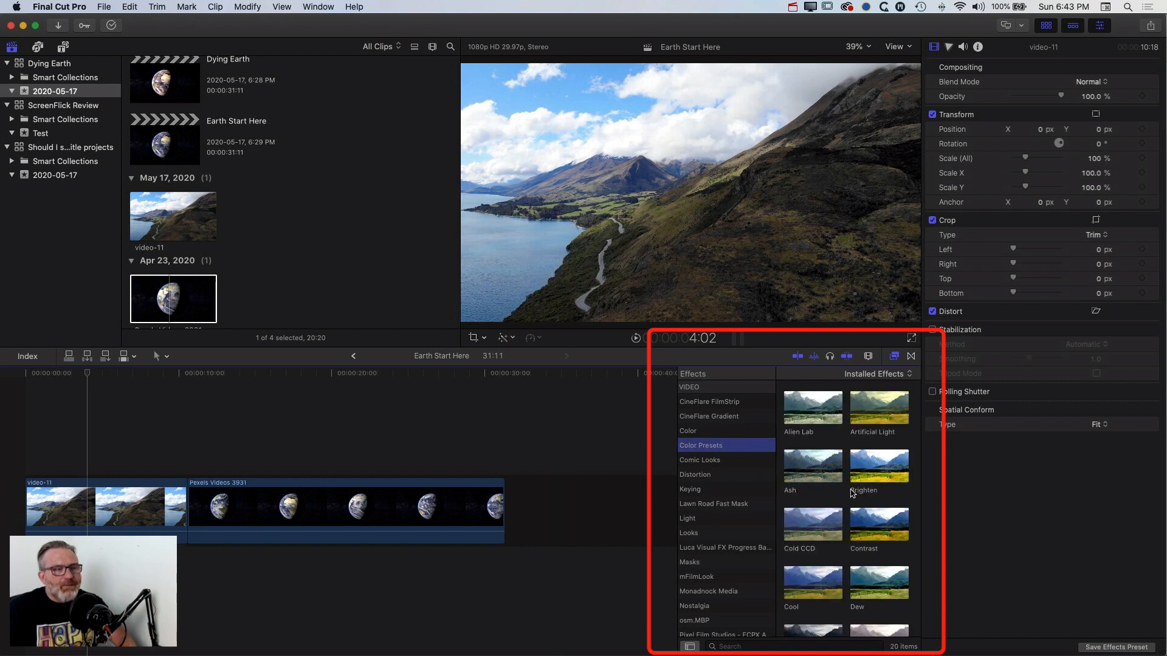
{"action": "scroll", "coordinate": [857, 517], "scroll_direction": "down", "scroll_amount": 3}
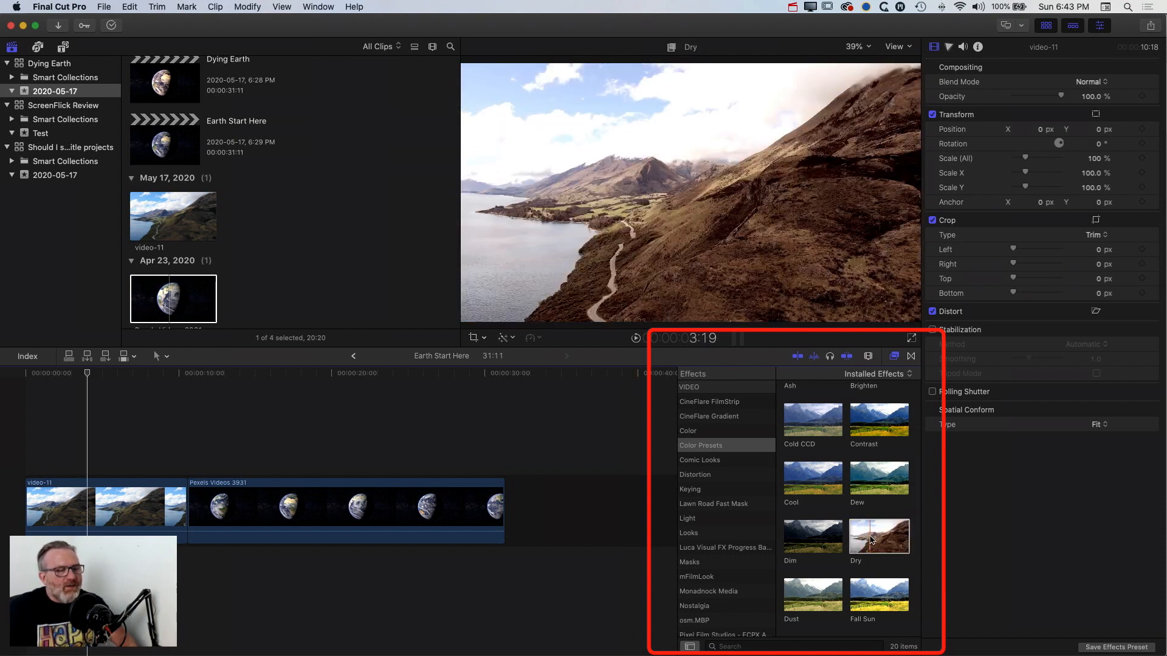
{"action": "left_click_drag", "start_coordinate": [869, 539], "coordinate": [120, 511]}
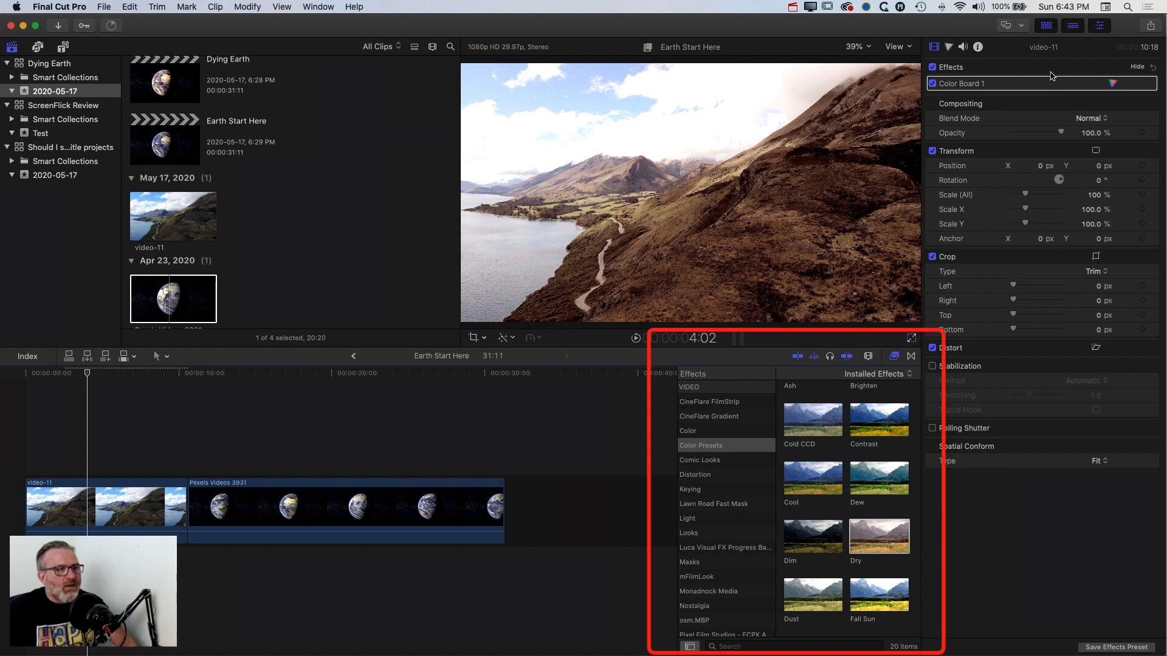
{"action": "left_click", "coordinate": [317, 7]}
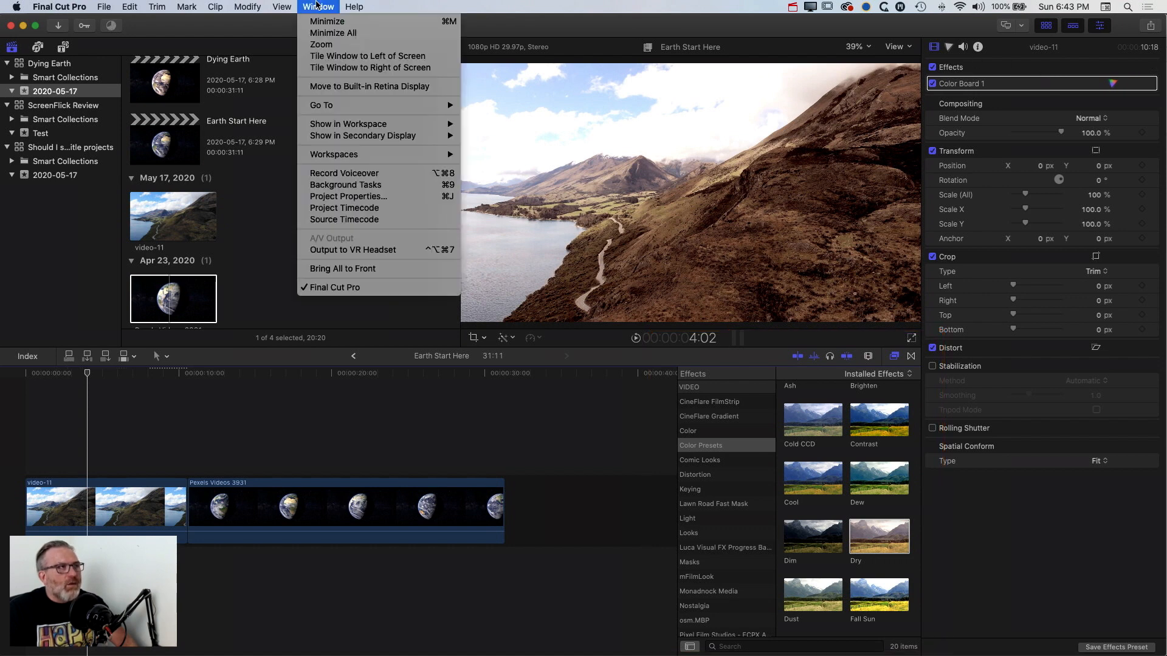
{"action": "mouse_move", "coordinate": [360, 128]}
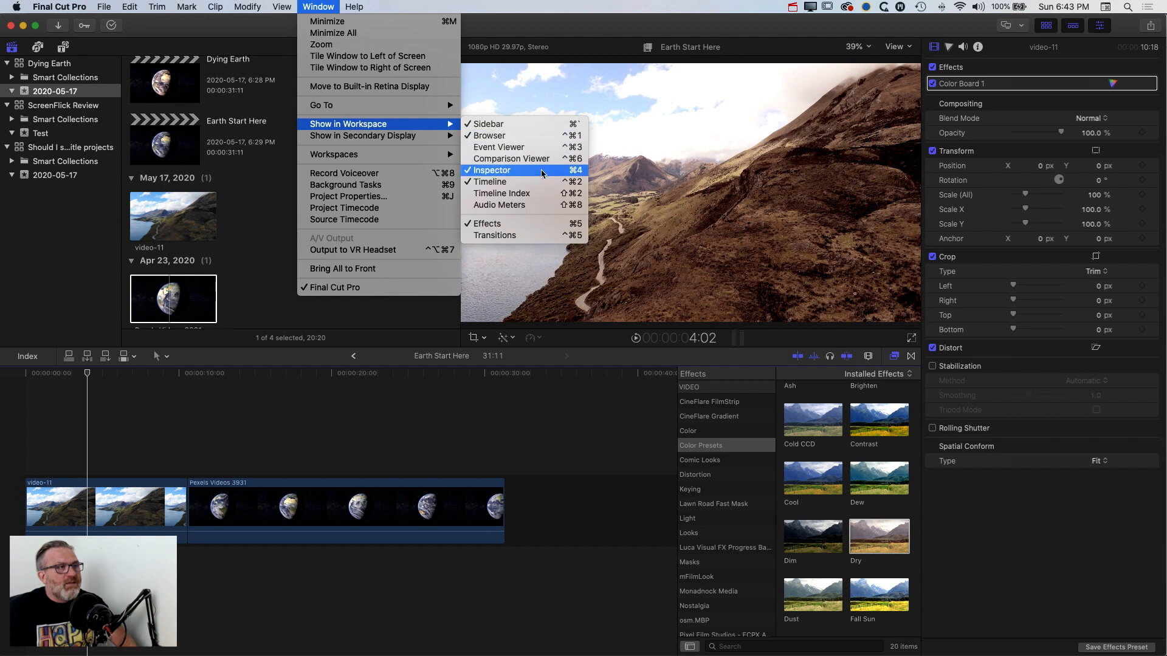
{"action": "left_click", "coordinate": [678, 32]}
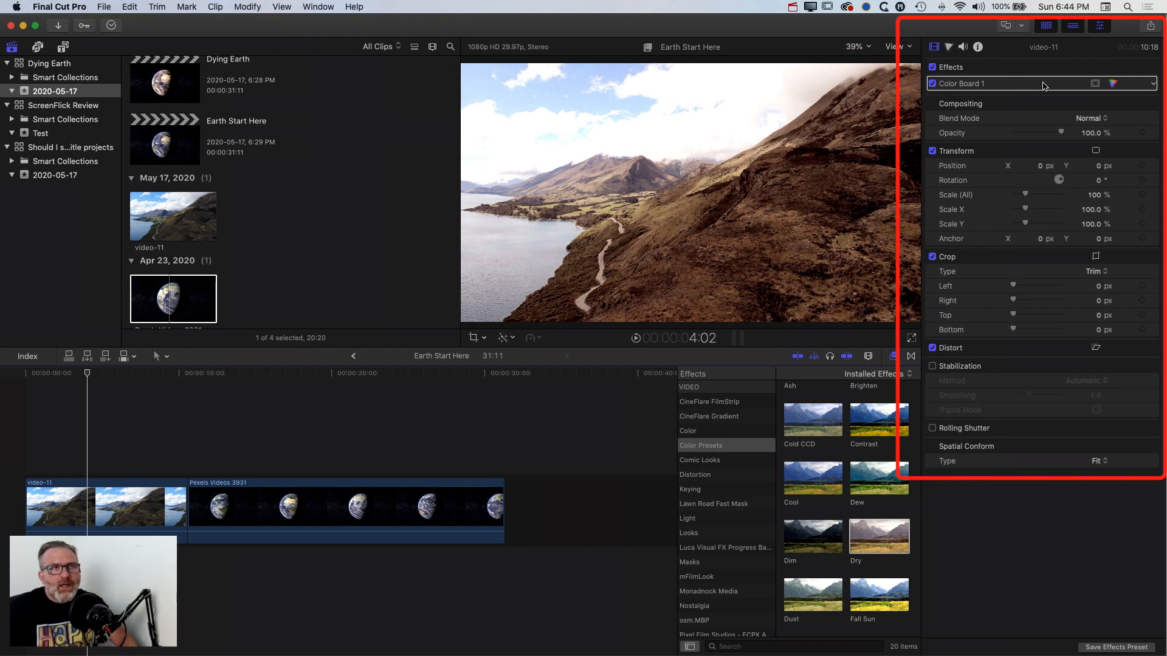
Step: Open Color Board 1 of the video-11 clip and examine its color, saturation and exposure settings
{"action": "left_click", "coordinate": [1113, 85]}
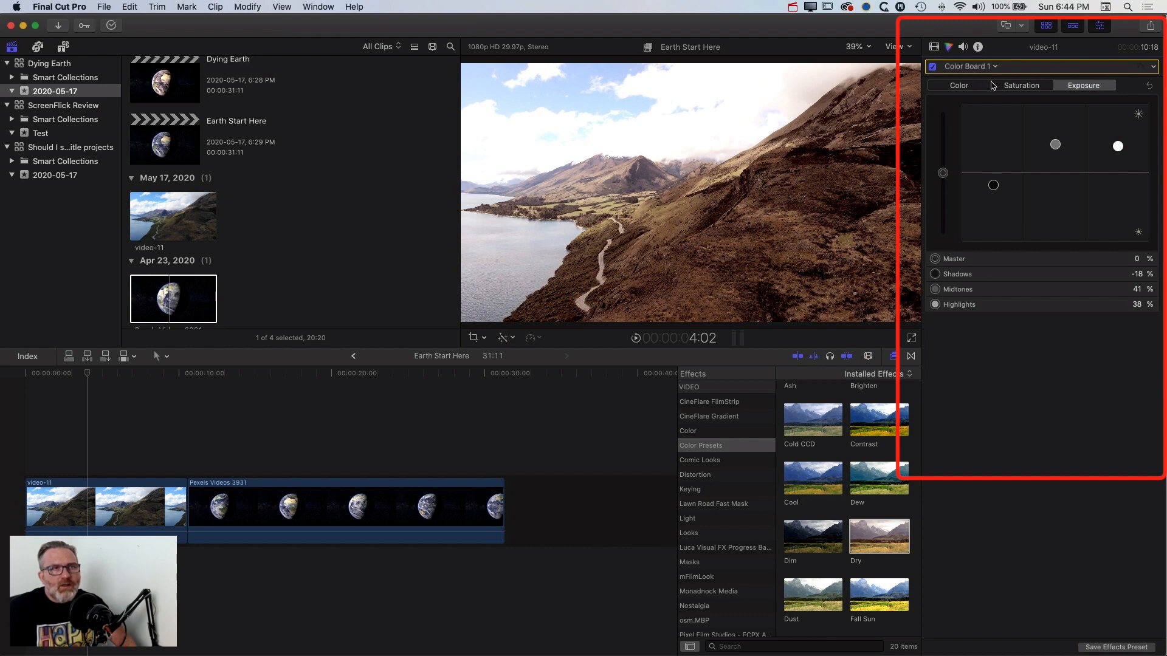
{"action": "left_click", "coordinate": [966, 86]}
{"action": "left_click", "coordinate": [1028, 86]}
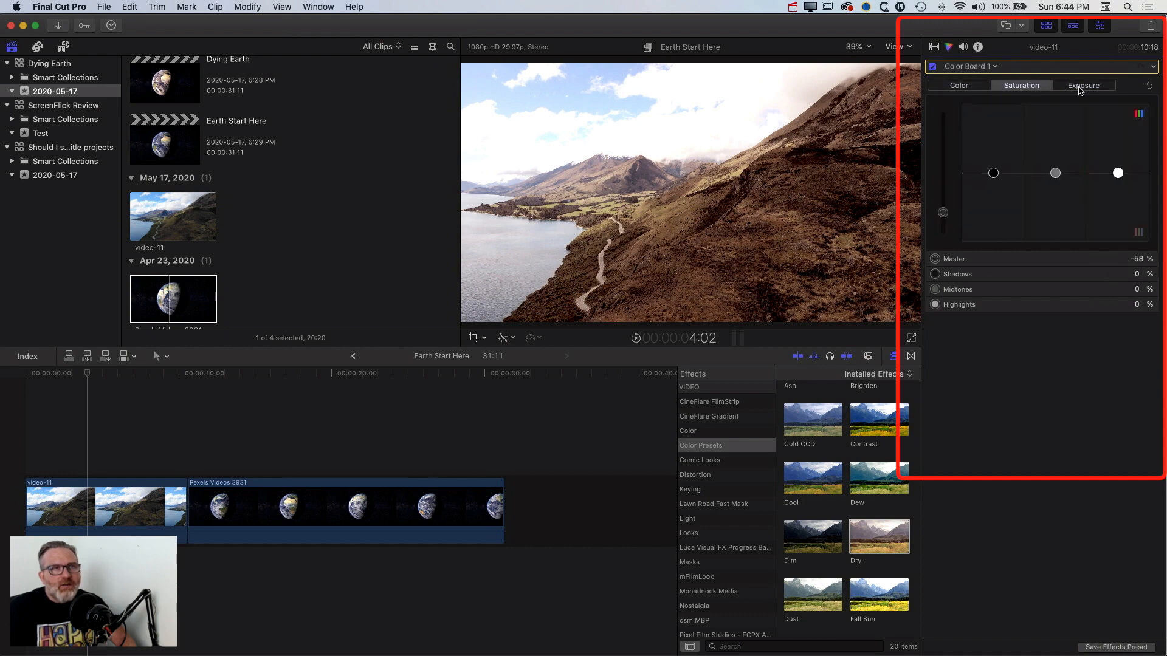
{"action": "left_click", "coordinate": [1083, 86]}
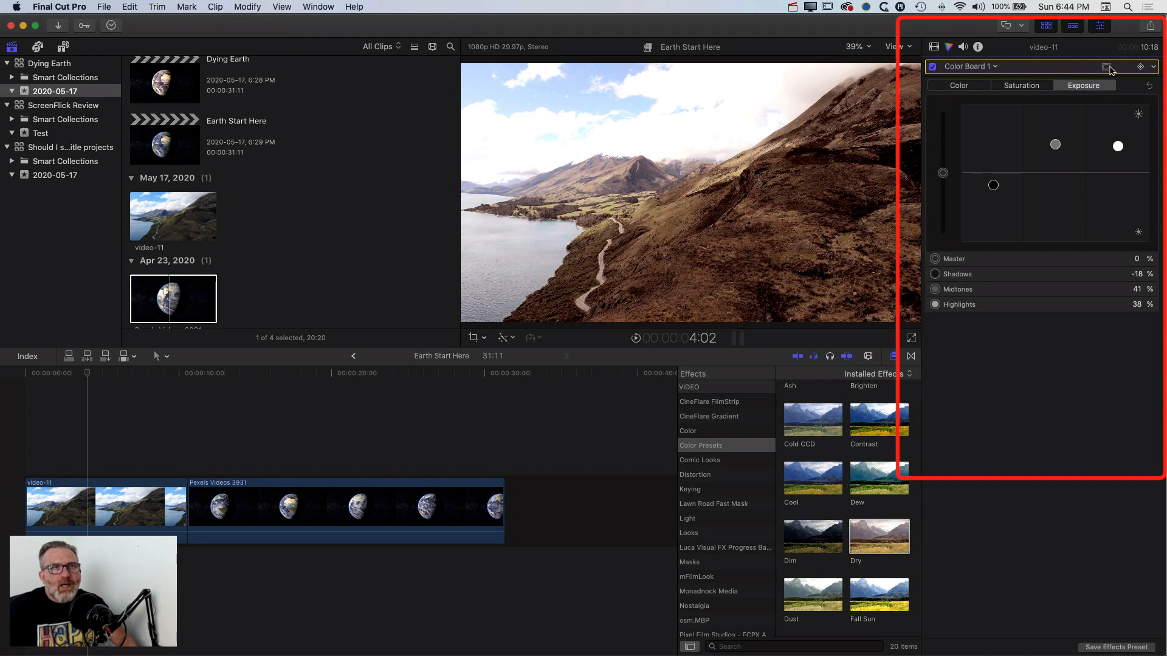
Step: Add a color mask to Color Board 1, sample the blues of the lake and sky, and invert the mask
{"action": "left_click", "coordinate": [1107, 68]}
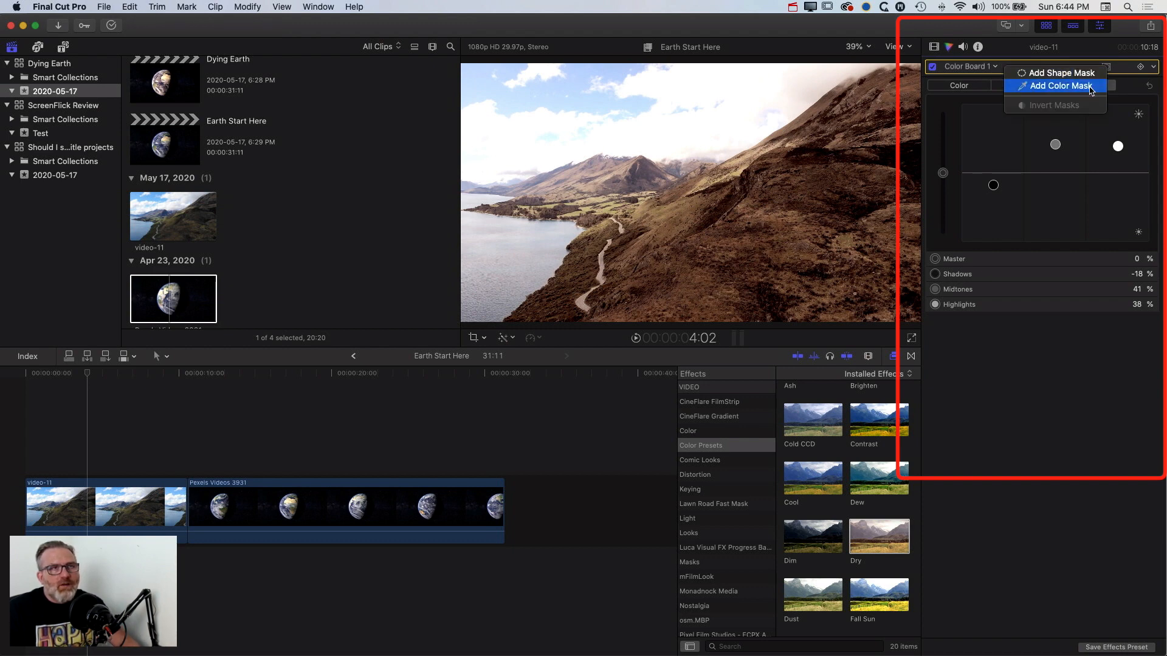
{"action": "left_click", "coordinate": [1088, 88]}
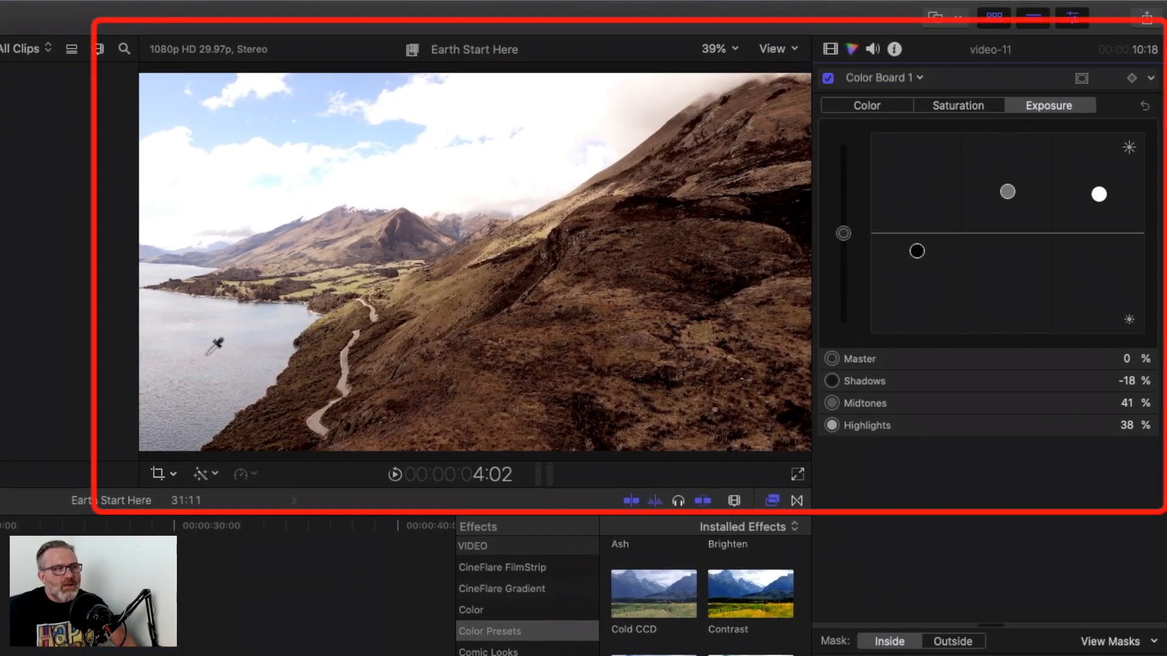
{"action": "left_click_drag", "start_coordinate": [210, 353], "coordinate": [233, 346]}
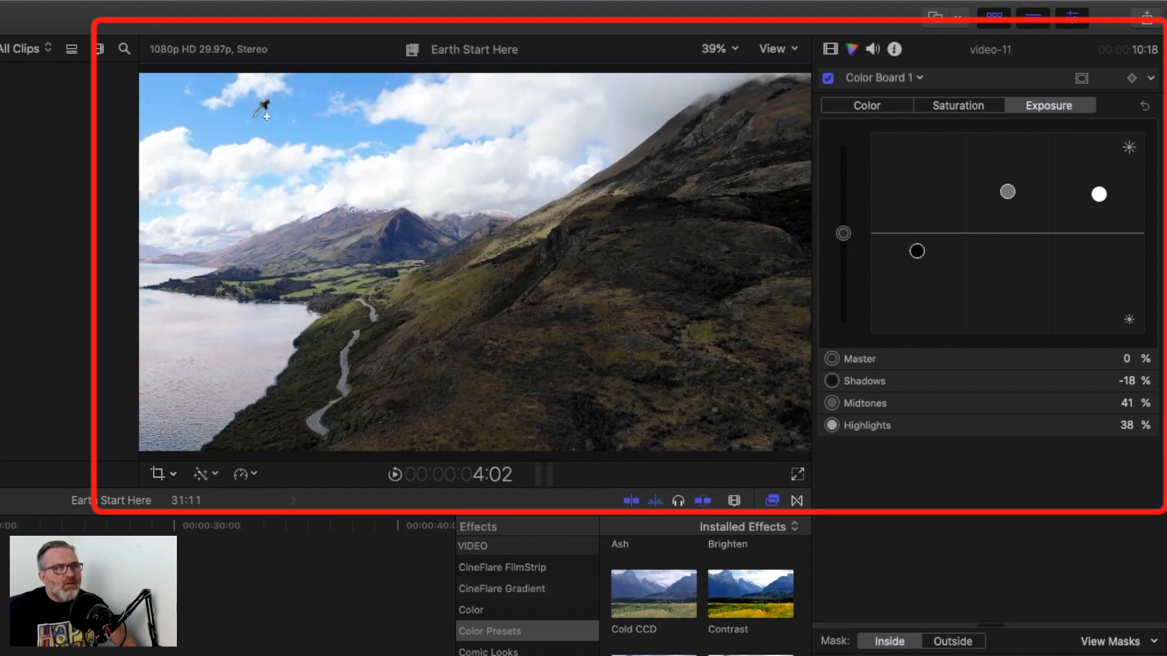
{"action": "left_click_drag", "start_coordinate": [227, 121], "coordinate": [234, 125]}
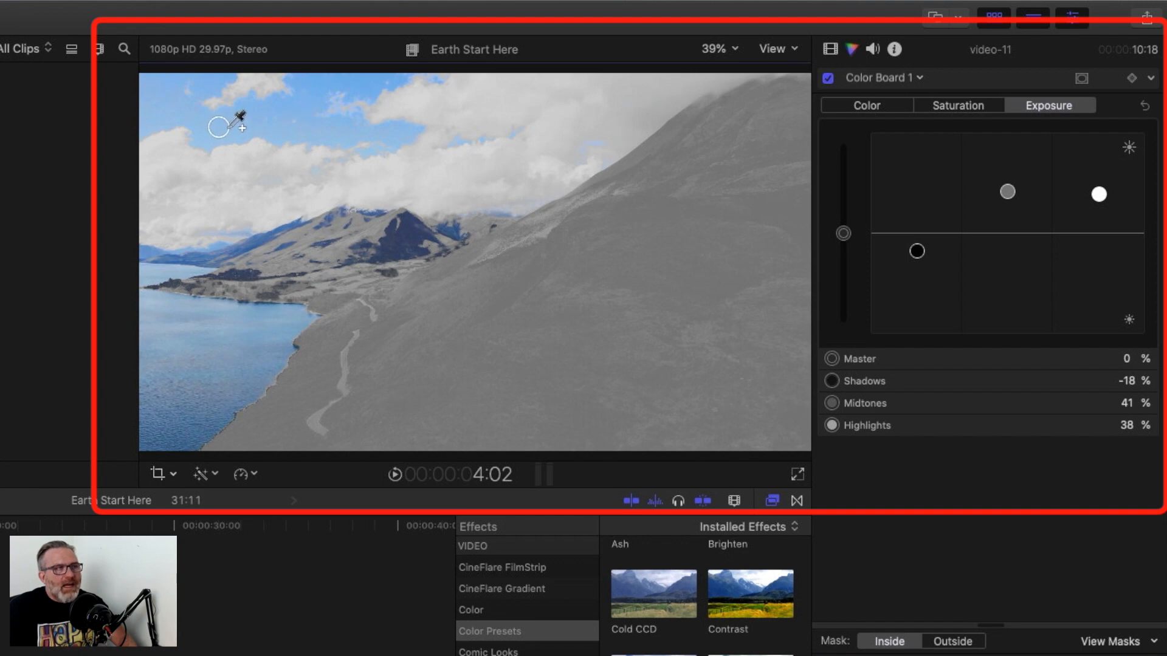
{"action": "left_click_drag", "start_coordinate": [233, 124], "coordinate": [231, 125]}
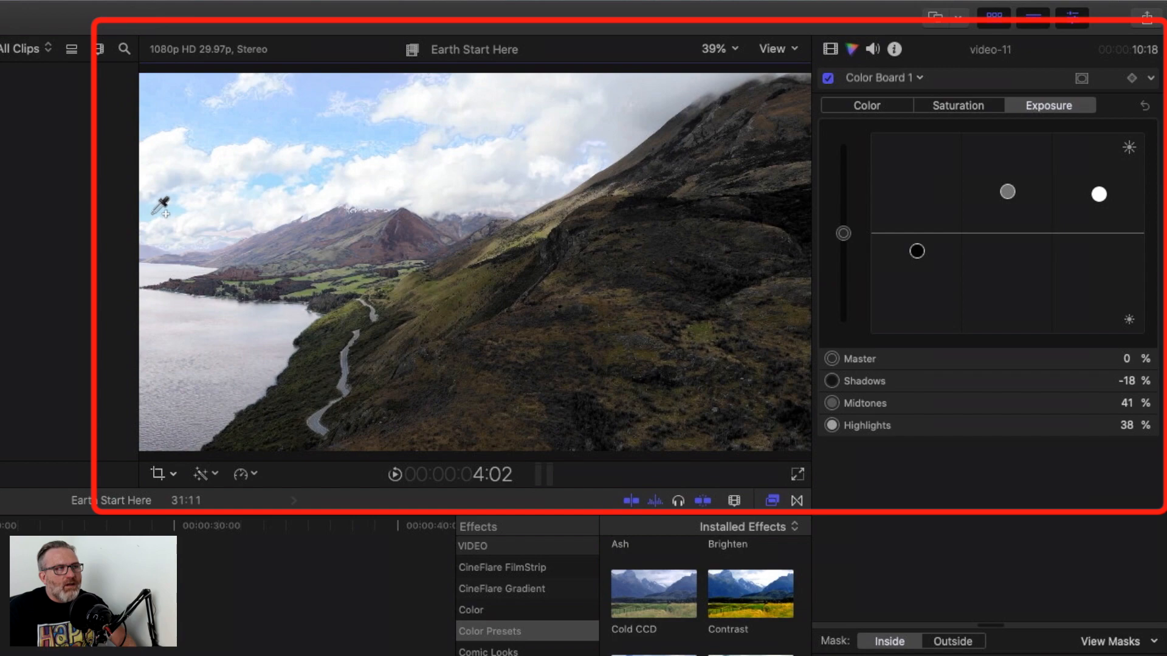
{"action": "left_click_drag", "start_coordinate": [154, 213], "coordinate": [155, 213]}
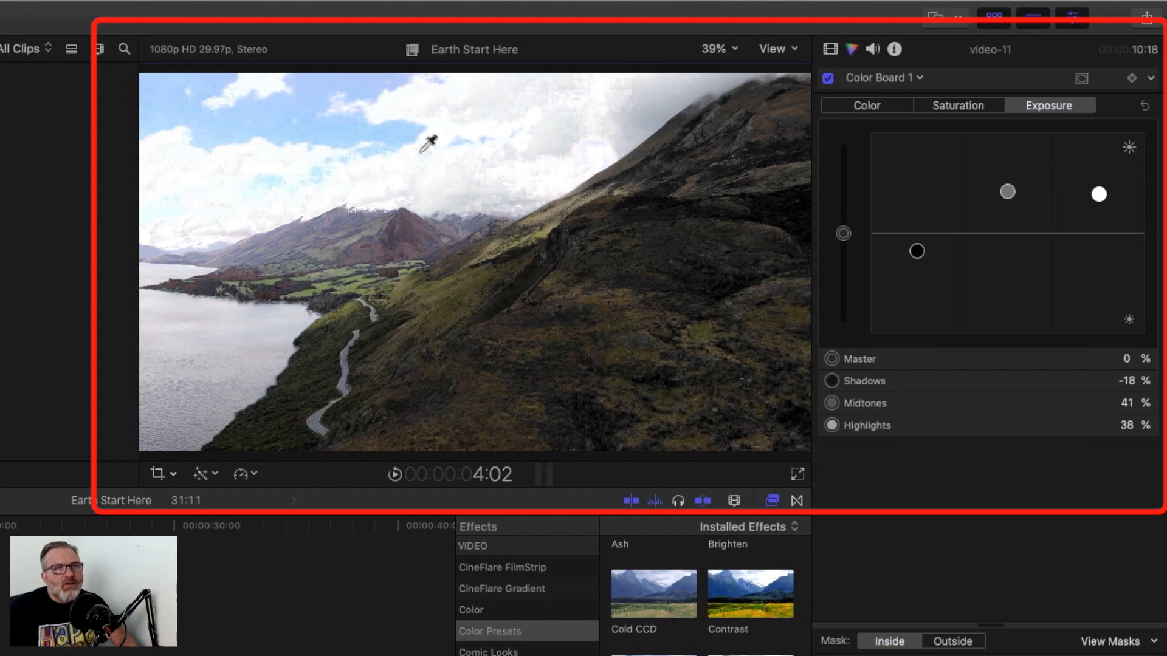
{"action": "left_click", "coordinate": [1151, 78]}
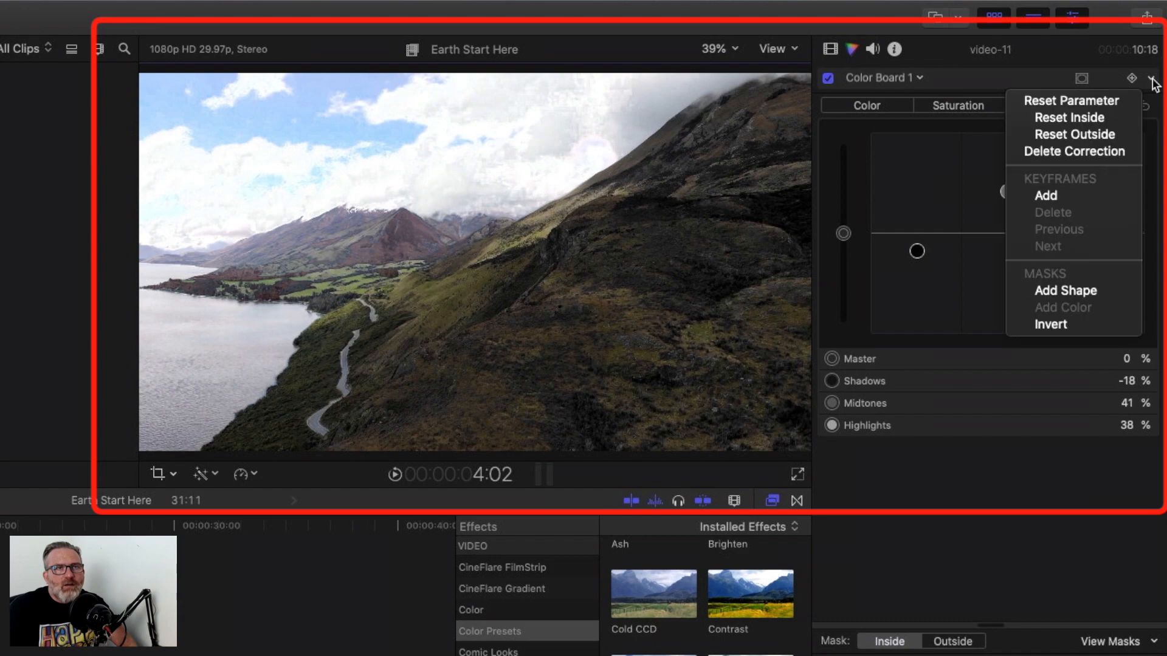
{"action": "left_click", "coordinate": [1073, 324]}
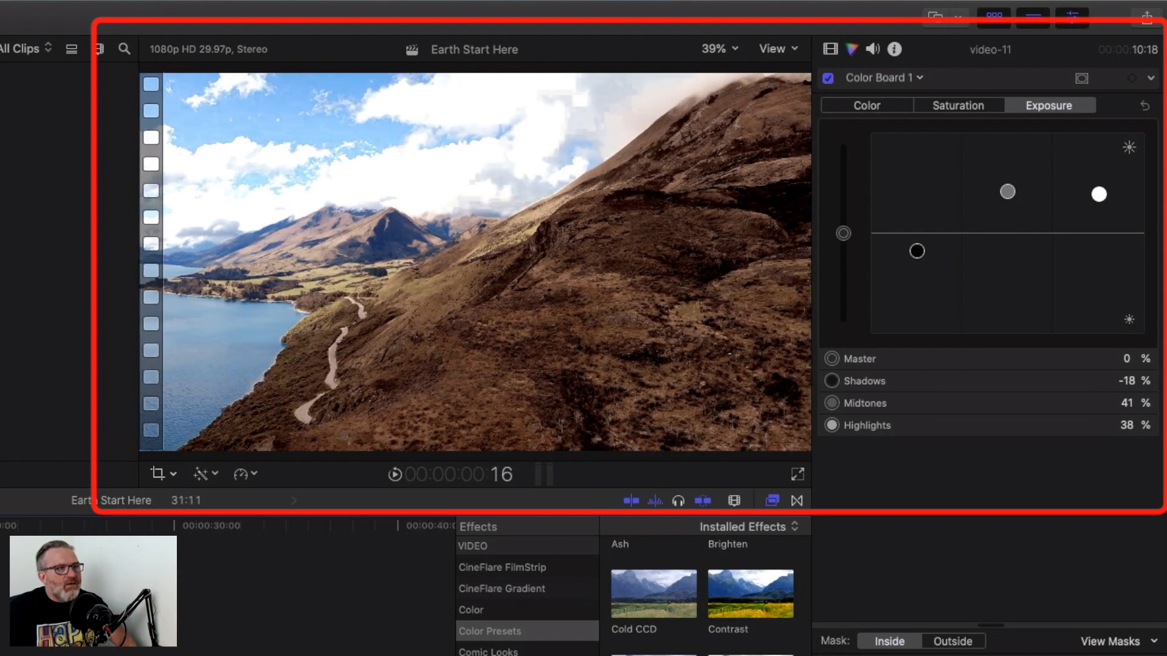
Step: Play back the masked clip and add a Color Board 1 keyframe at 3:28
{"action": "key", "text": "space"}
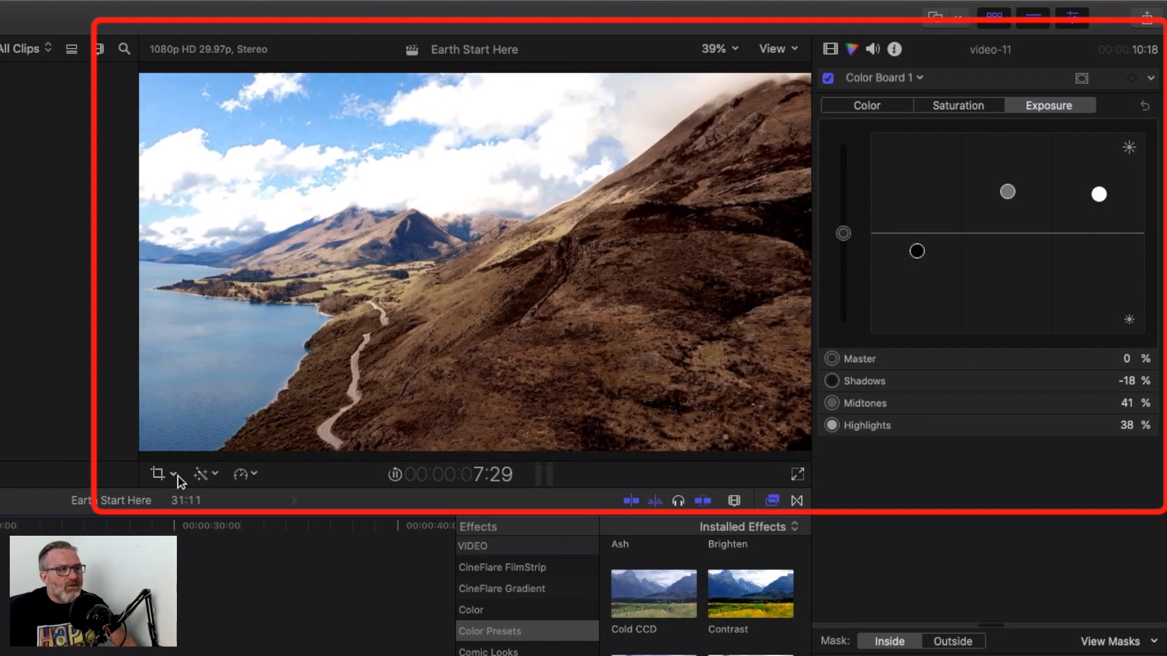
{"action": "key", "text": "space"}
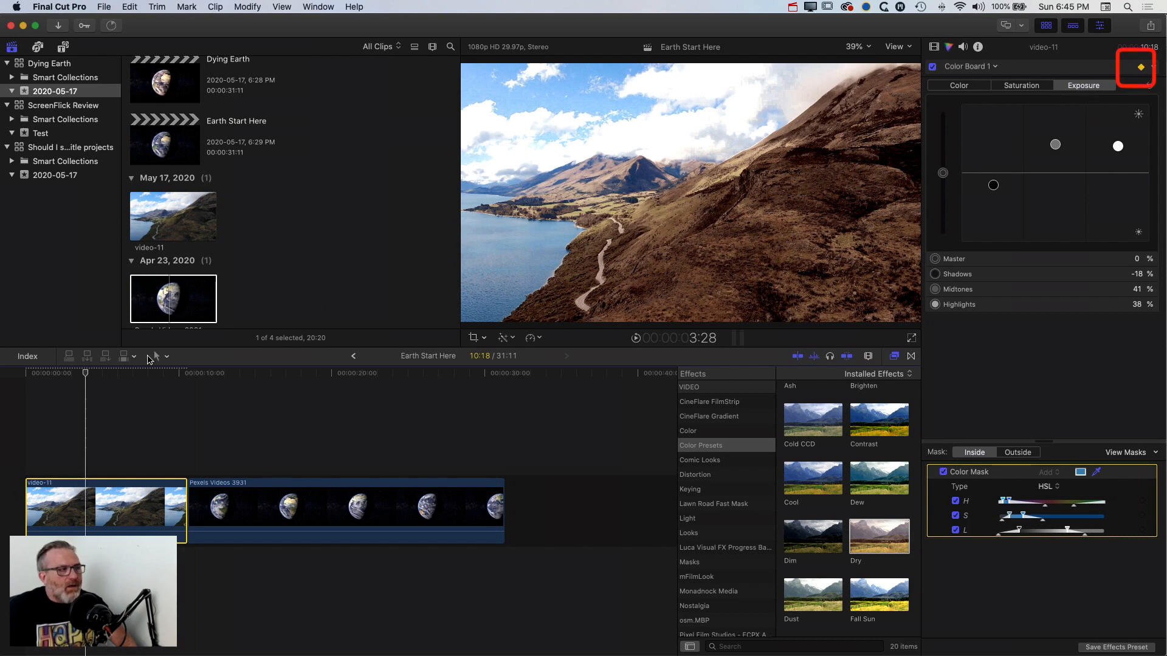
Step: At 2:21, set the Color Board 1 midtones color amount and the master saturation to 0%
{"action": "left_click_drag", "start_coordinate": [87, 380], "coordinate": [67, 373]}
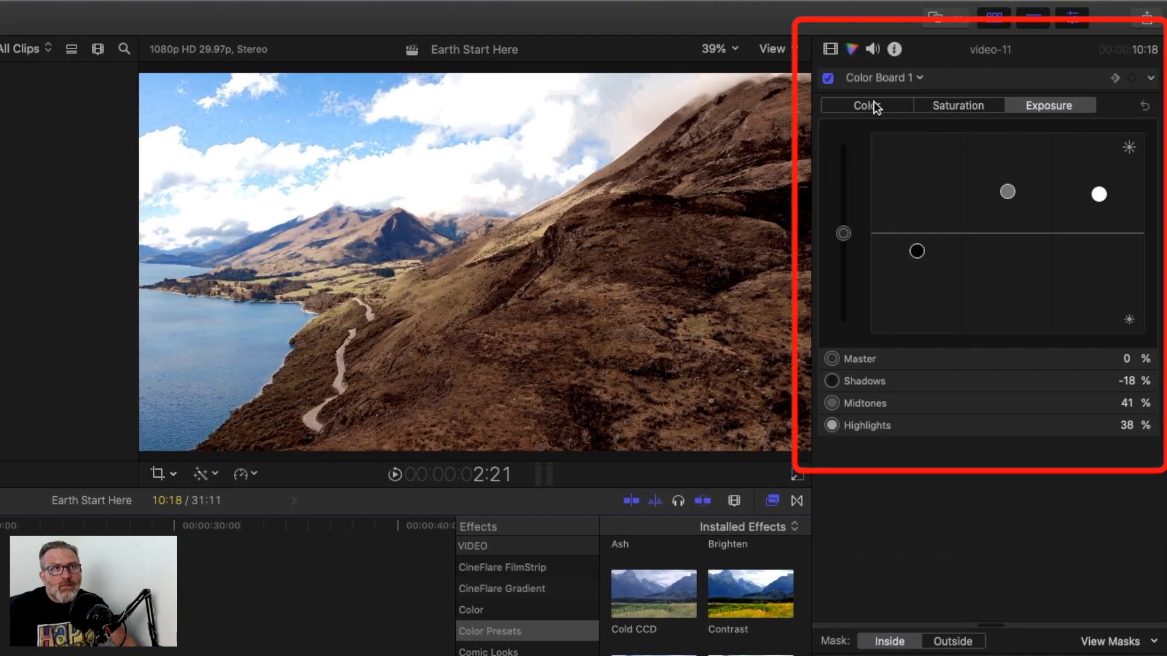
{"action": "left_click", "coordinate": [868, 105]}
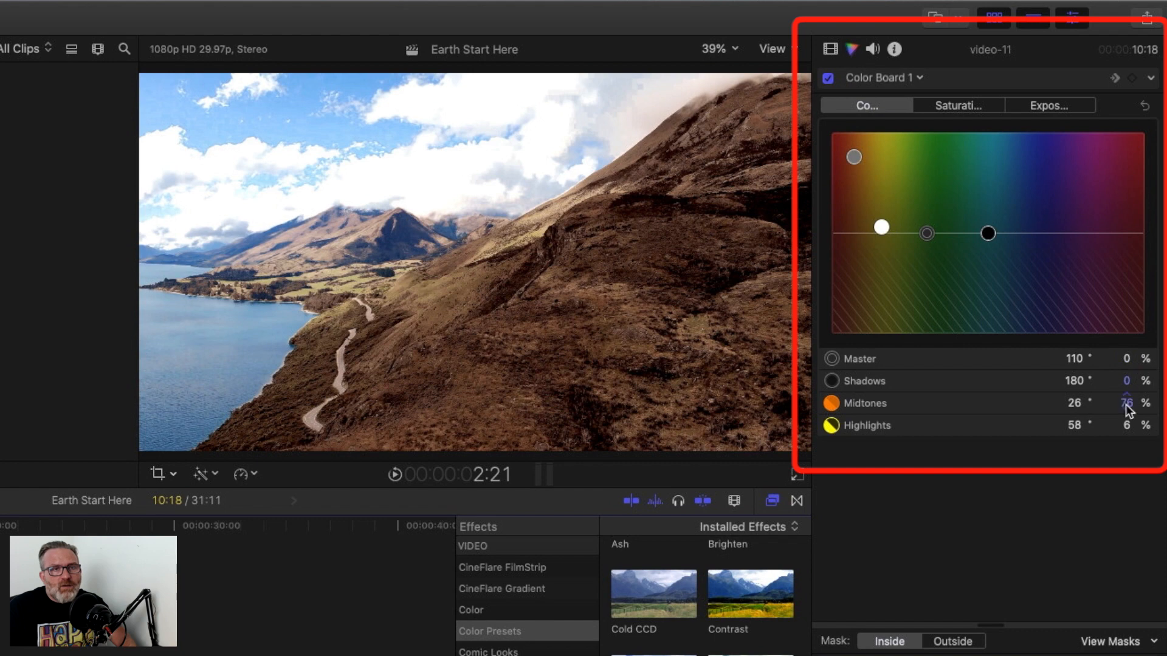
{"action": "left_click_drag", "start_coordinate": [1125, 403], "coordinate": [1125, 429]}
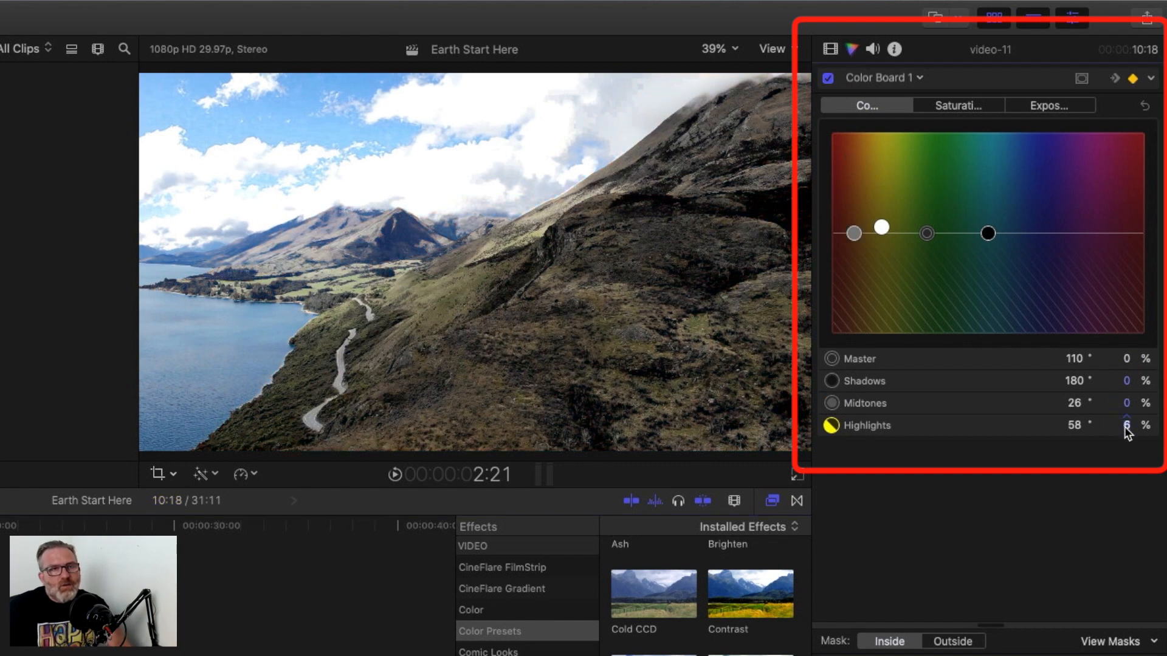
{"action": "left_click", "coordinate": [939, 106]}
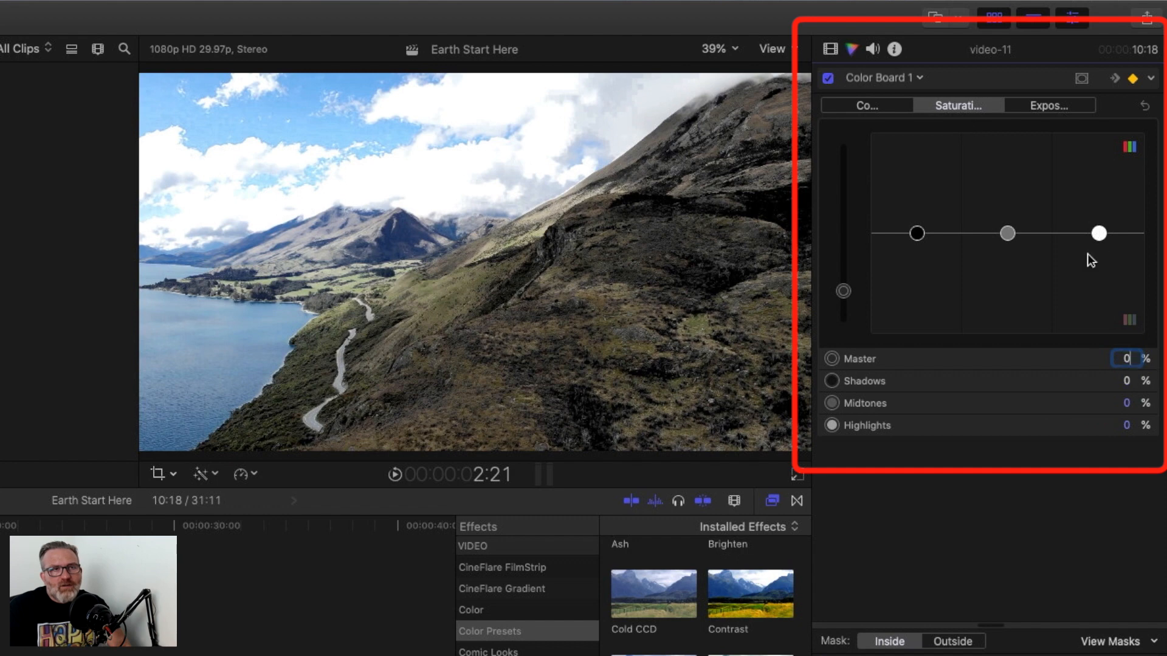
{"action": "left_click", "coordinate": [1126, 381]}
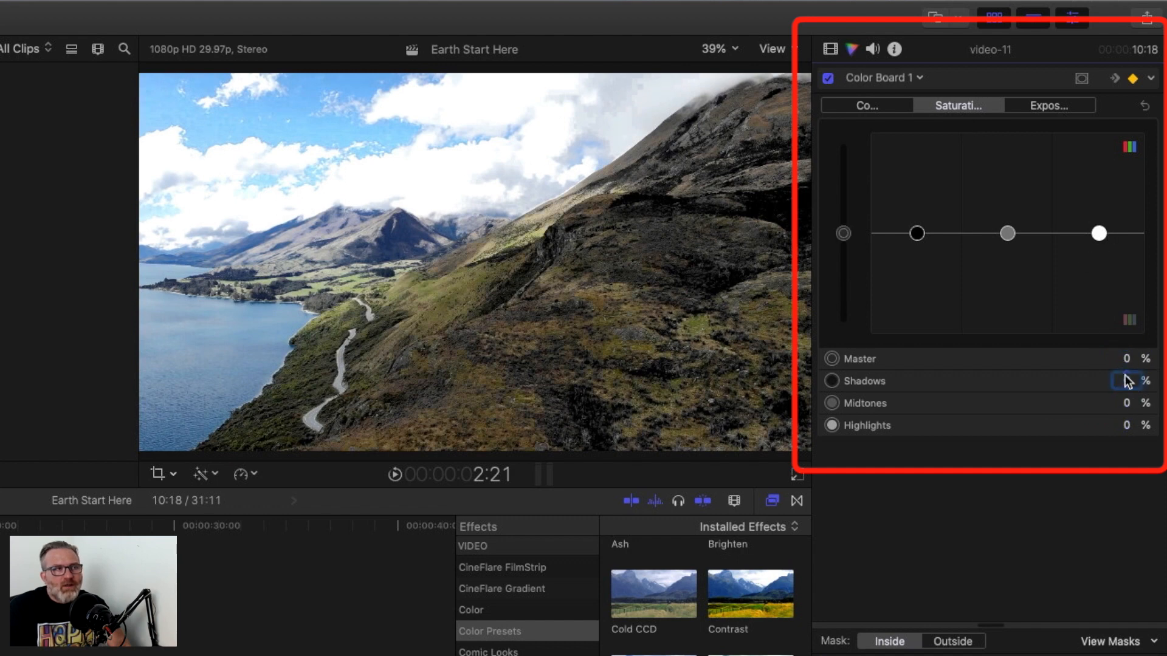
Step: Set the exposure of the shadows, midtones and highlights in Color Board 1 to 0%
{"action": "left_click", "coordinate": [1056, 110]}
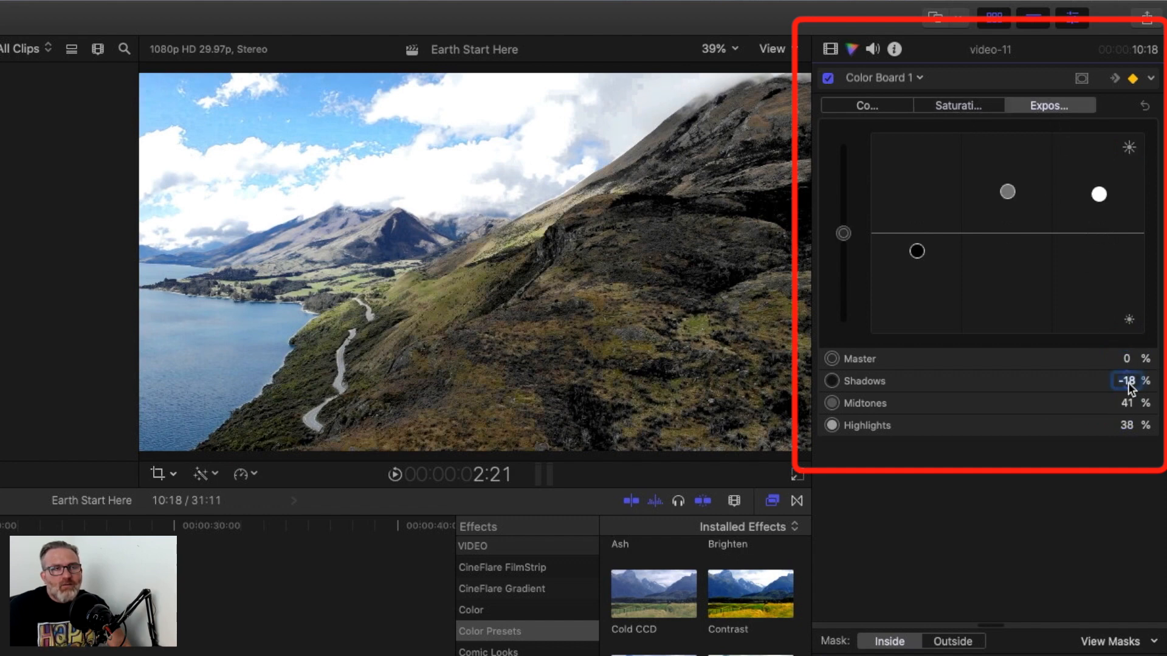
{"action": "type", "text": "0"}
{"action": "left_click", "coordinate": [1126, 404]}
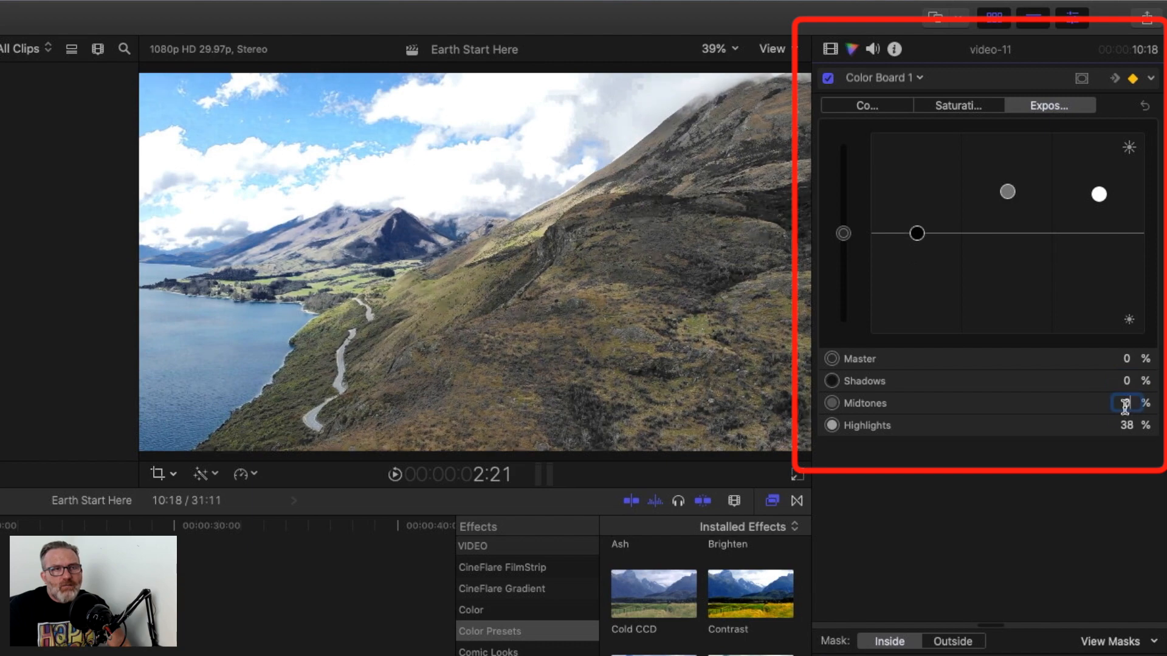
{"action": "left_click", "coordinate": [1127, 425]}
{"action": "type", "text": "0"}
{"action": "key", "text": "Return"}
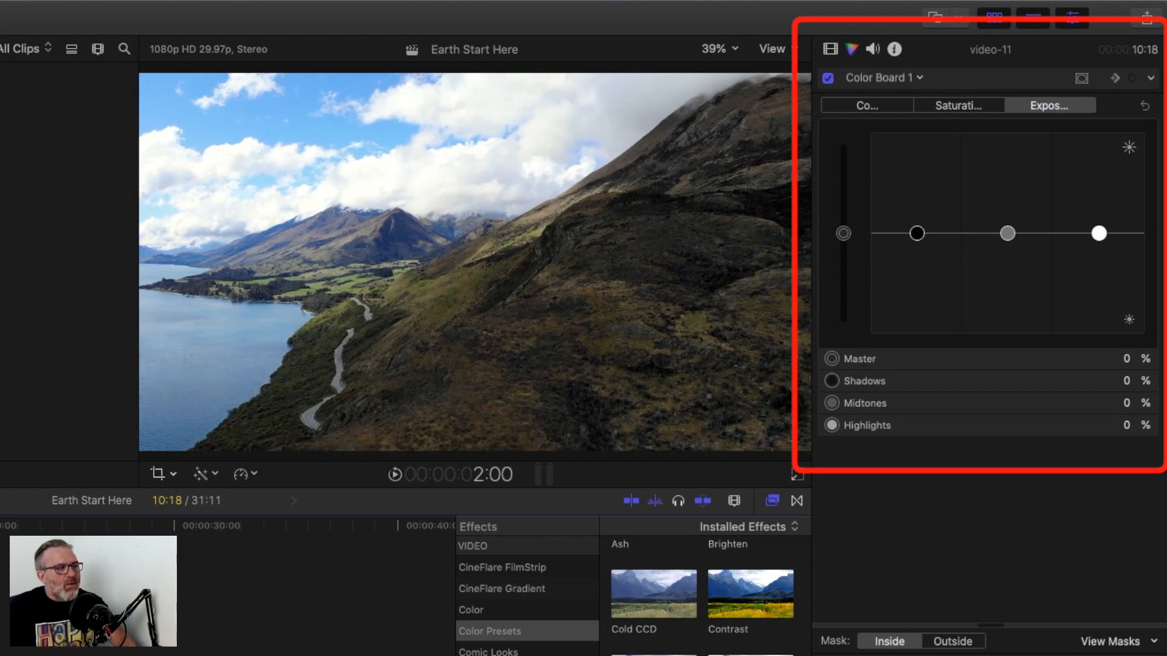
Step: Play back the color change and show the video animation of the video-11 clip in the timeline
{"action": "key", "text": "space"}
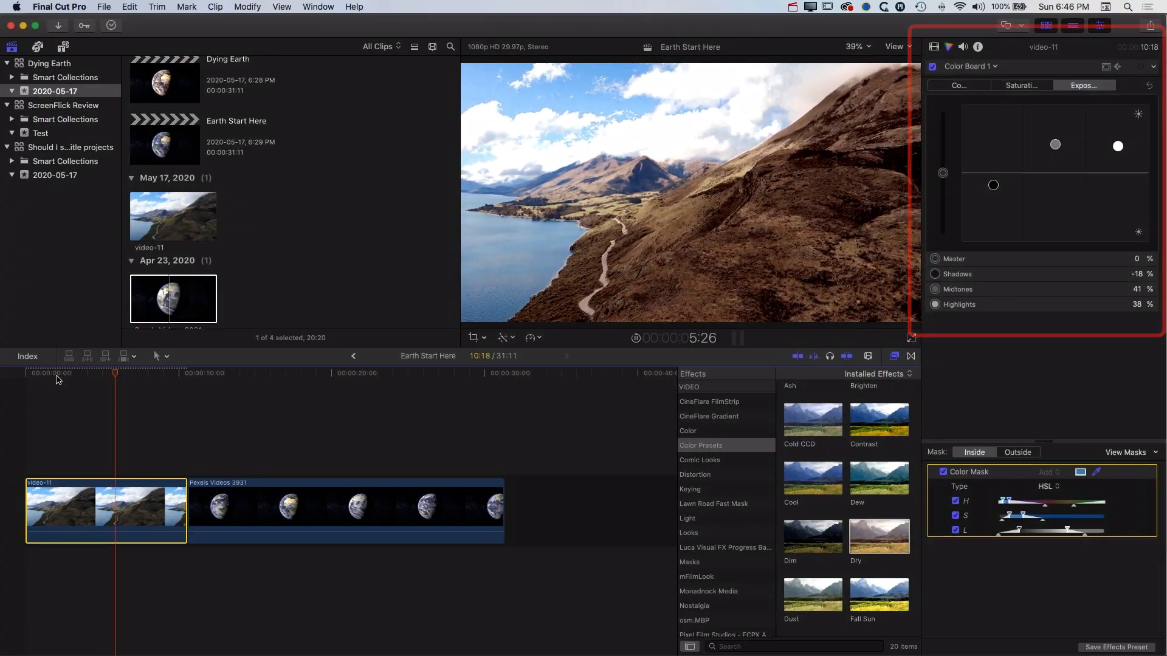
{"action": "key", "text": "space"}
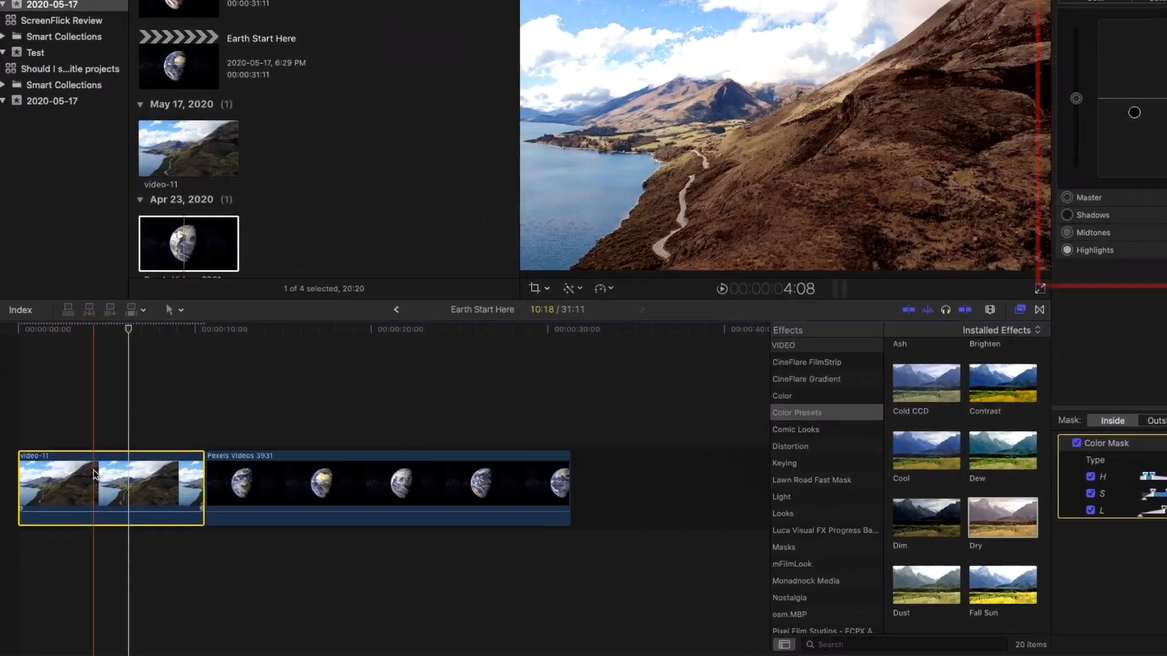
{"action": "right_click", "coordinate": [89, 494]}
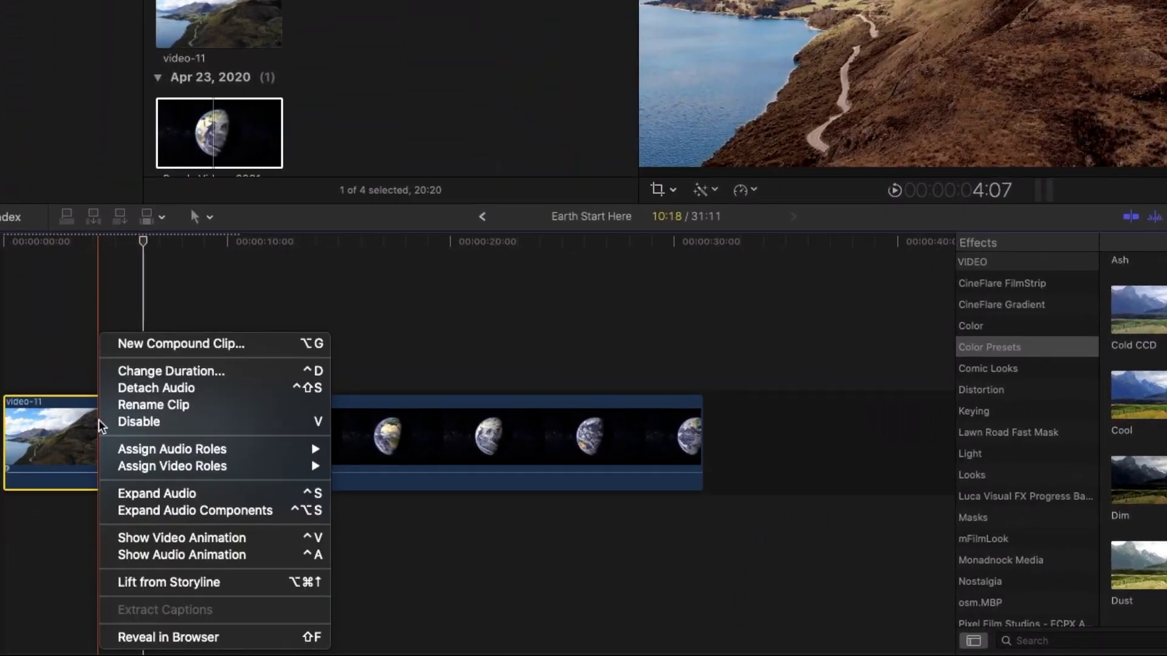
{"action": "left_click", "coordinate": [167, 538]}
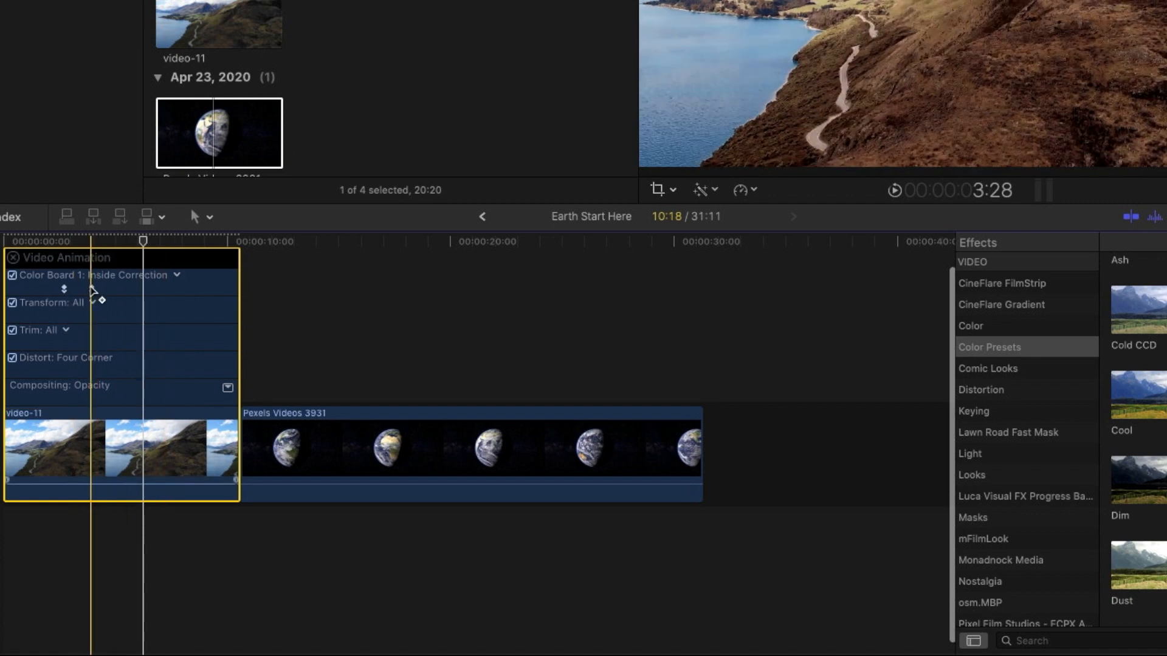
Step: Move the second Color Board 1 keyframe of video-11 further toward the clip's end, play back the change and close the video animation
{"action": "left_click_drag", "start_coordinate": [93, 289], "coordinate": [129, 289]}
{"action": "left_click", "coordinate": [64, 243]}
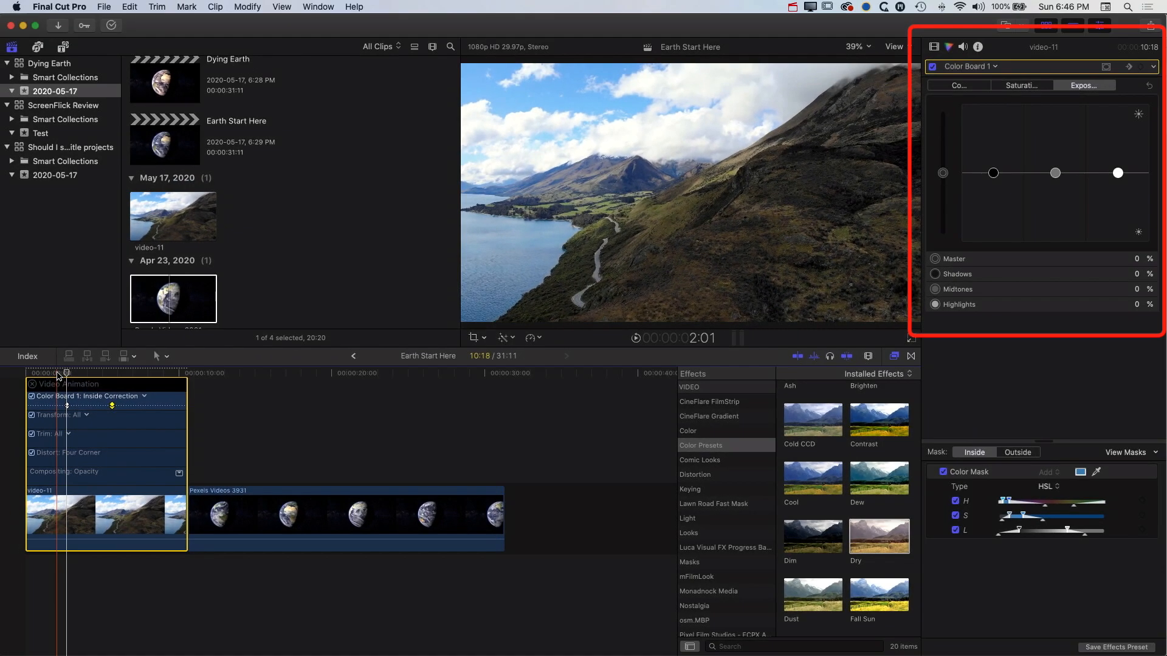
{"action": "key", "text": "space"}
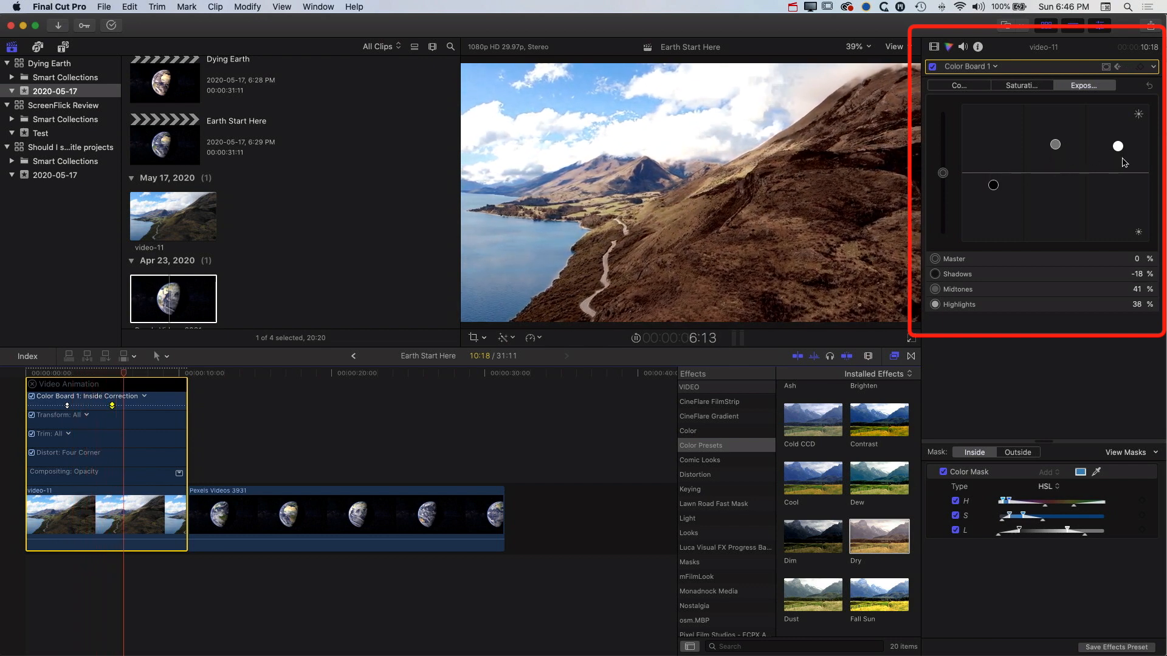
{"action": "left_click", "coordinate": [33, 384]}
{"action": "left_click", "coordinate": [49, 374]}
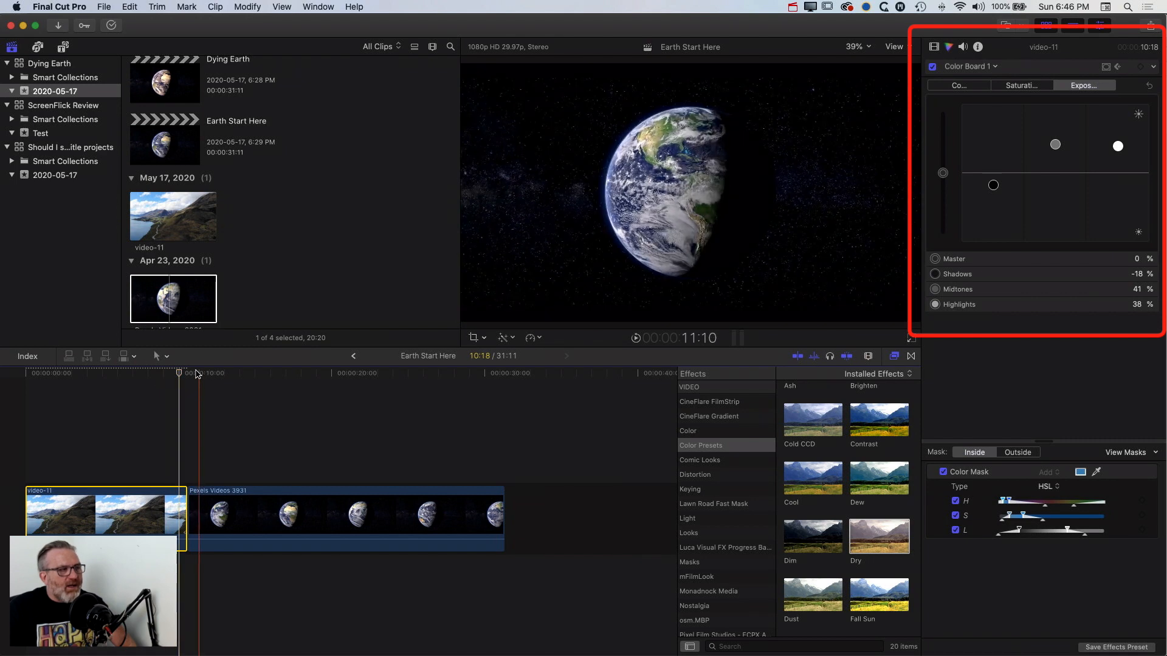
Step: Duplicate the Pexels Videos 3931 clip directly above the original, apply the Dry color preset to the copy and compare it with the original
{"action": "left_click", "coordinate": [346, 518]}
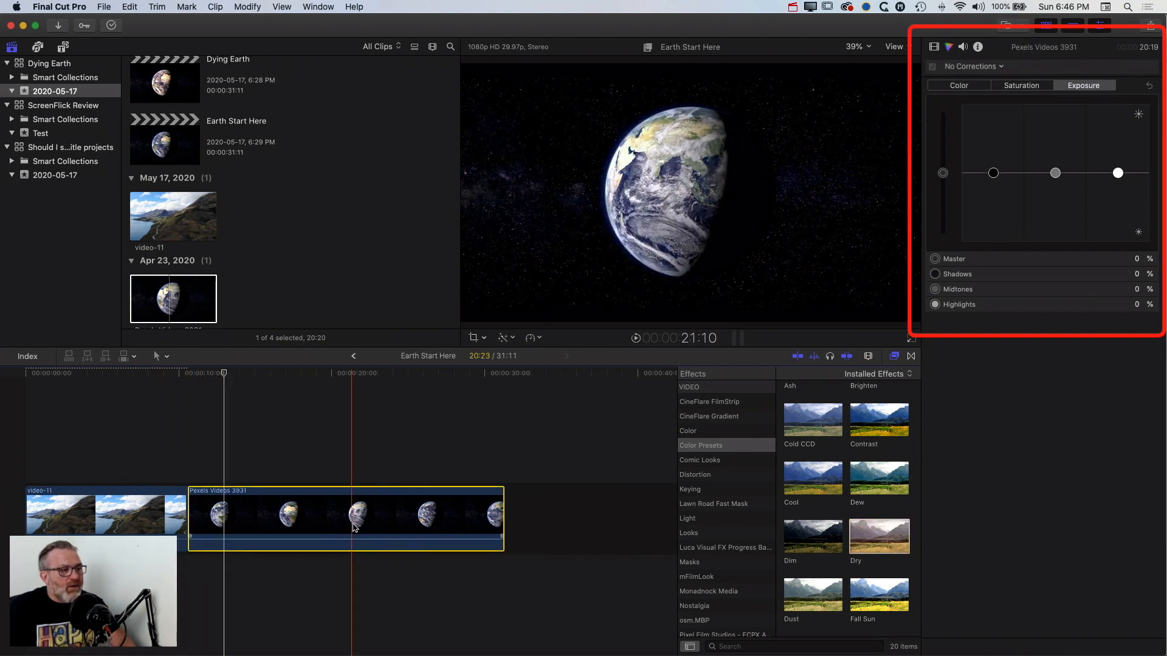
{"action": "left_click_drag", "start_coordinate": [320, 521], "coordinate": [321, 448]}
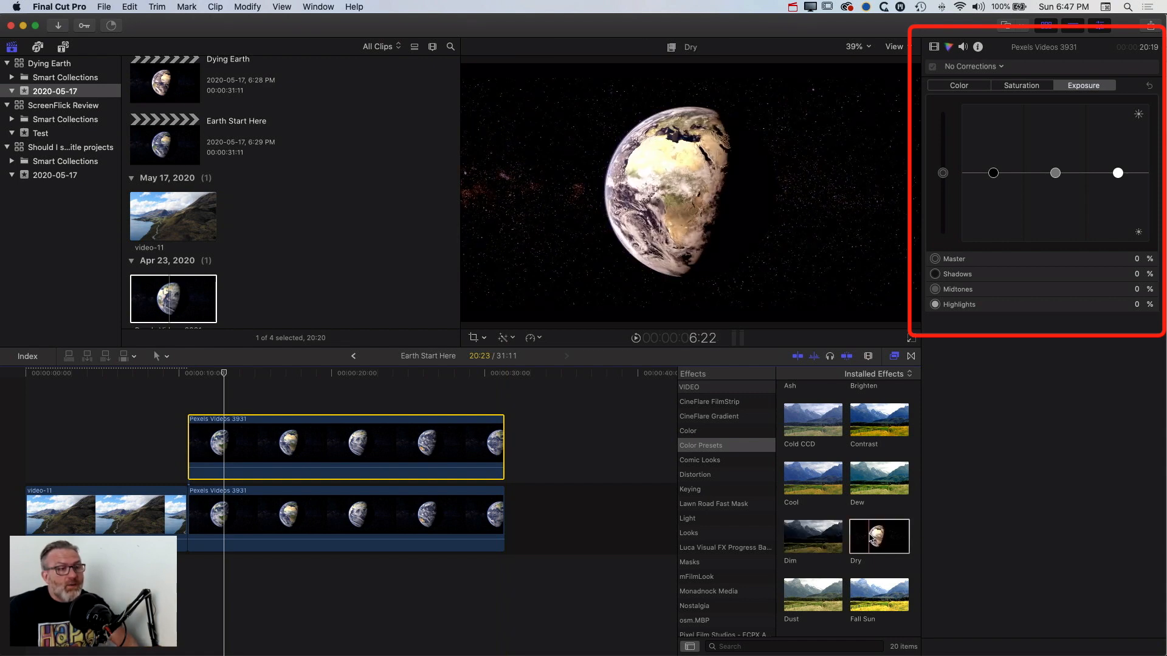
{"action": "left_click_drag", "start_coordinate": [872, 539], "coordinate": [374, 443]}
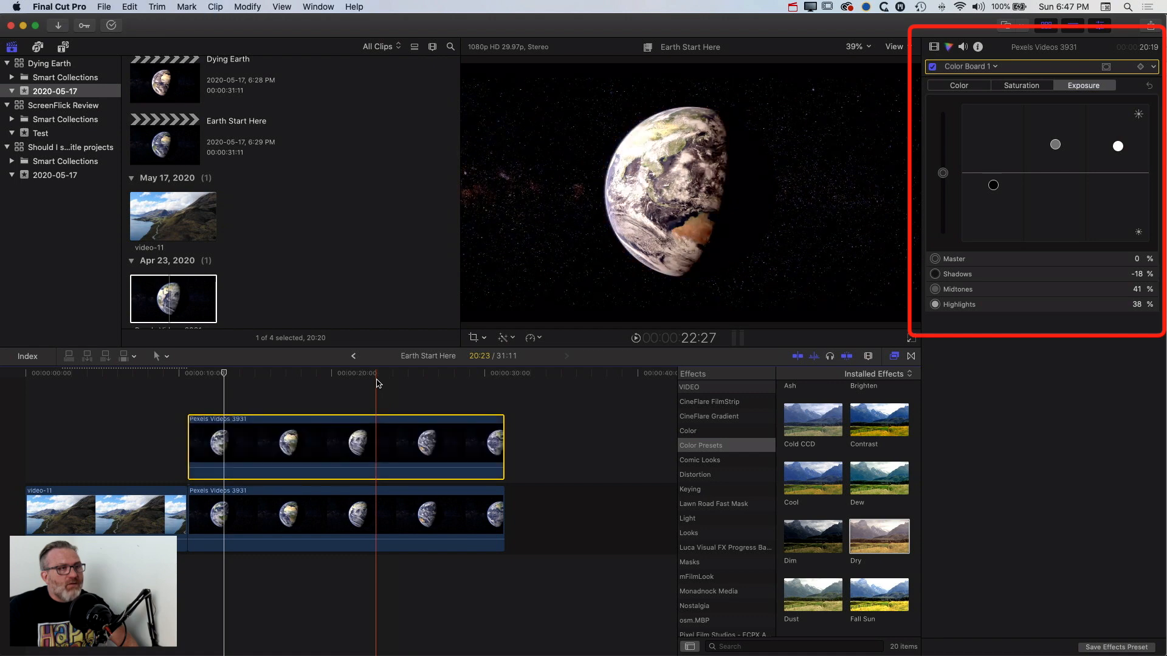
{"action": "key", "text": "v"}
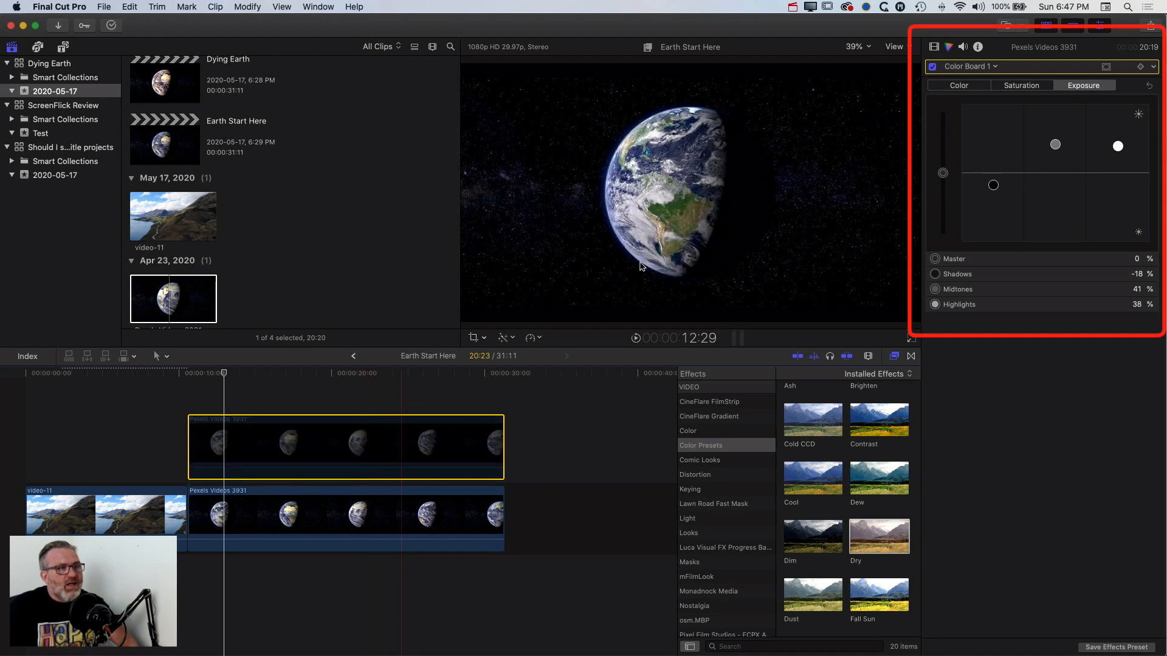
{"action": "left_click_drag", "start_coordinate": [225, 372], "coordinate": [248, 378]}
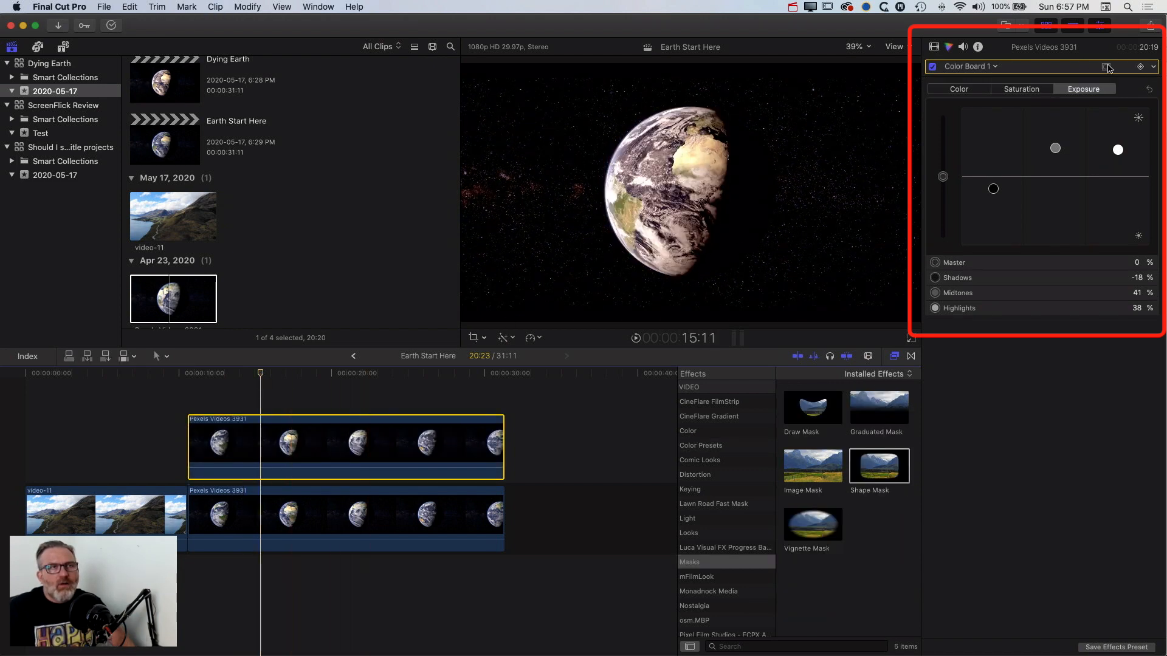
Step: Add a color mask to Color Board 1 of the duplicated Earth clip, keeping its type as 3D
{"action": "left_click", "coordinate": [1106, 68]}
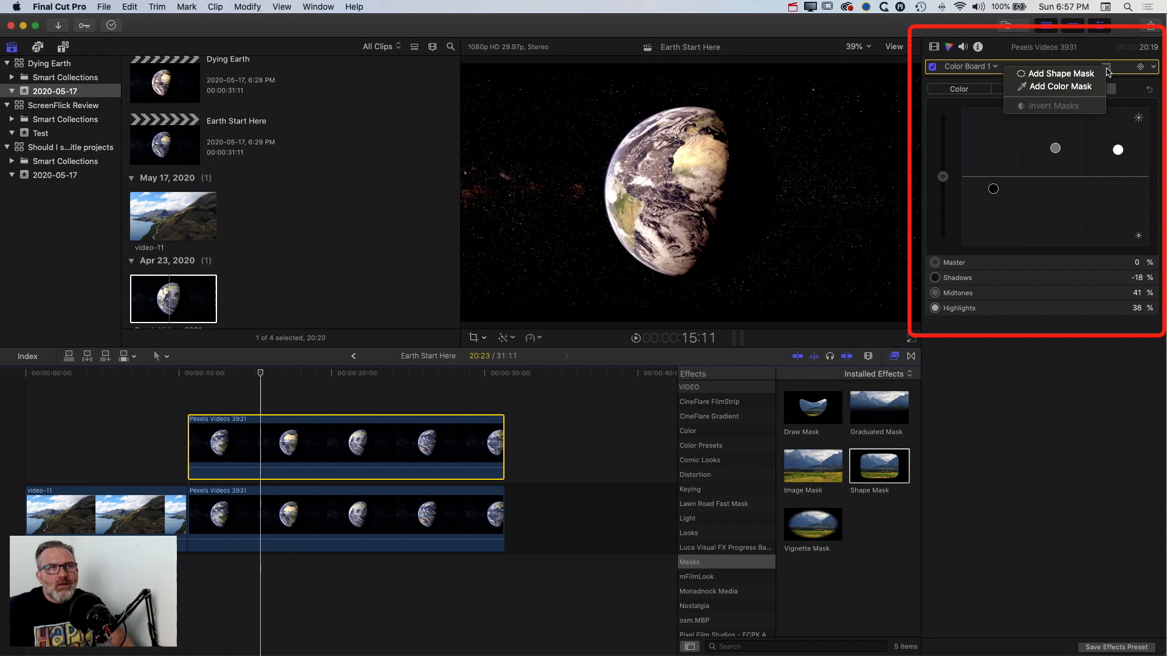
{"action": "left_click", "coordinate": [1061, 91]}
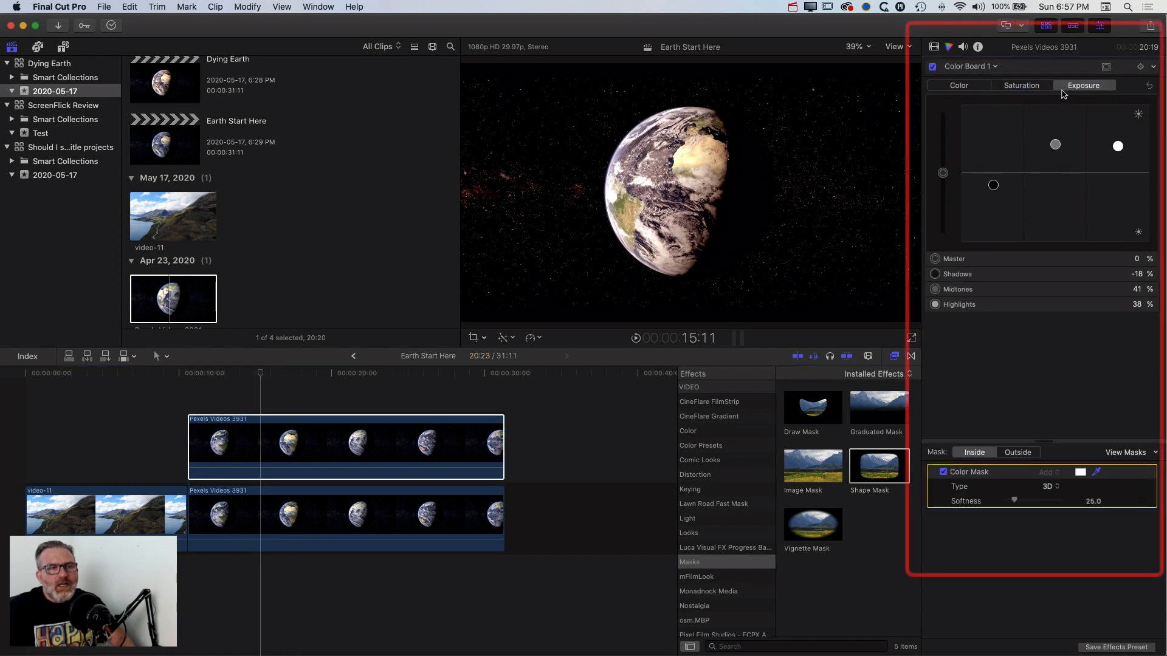
{"action": "left_click", "coordinate": [1054, 490]}
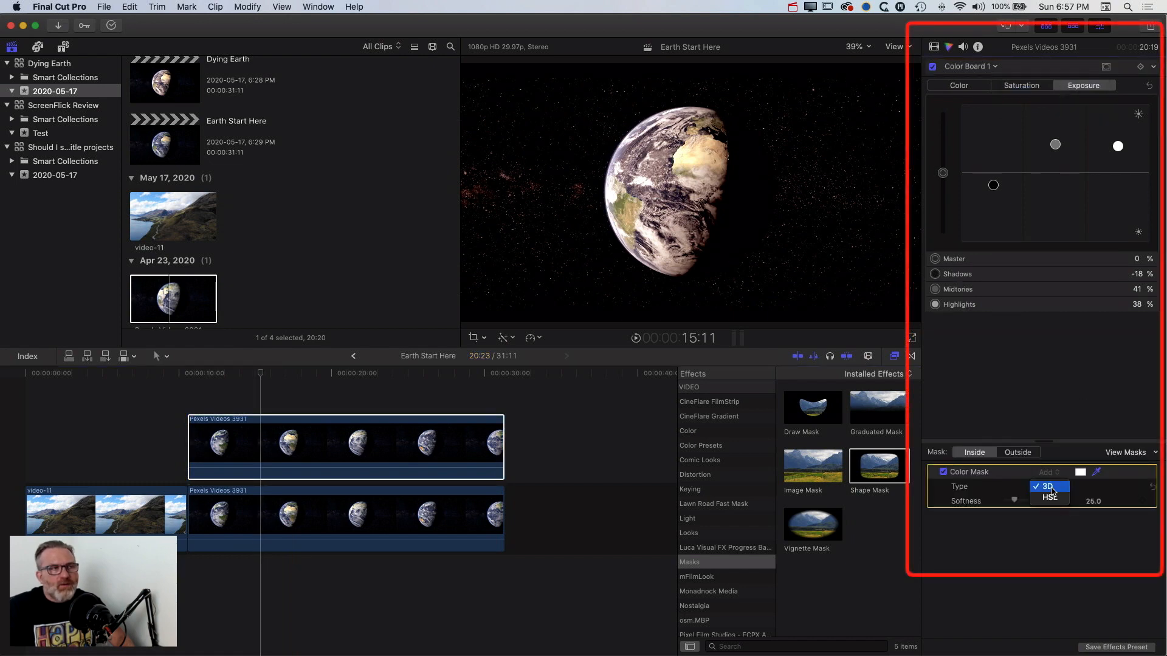
{"action": "left_click", "coordinate": [1051, 490]}
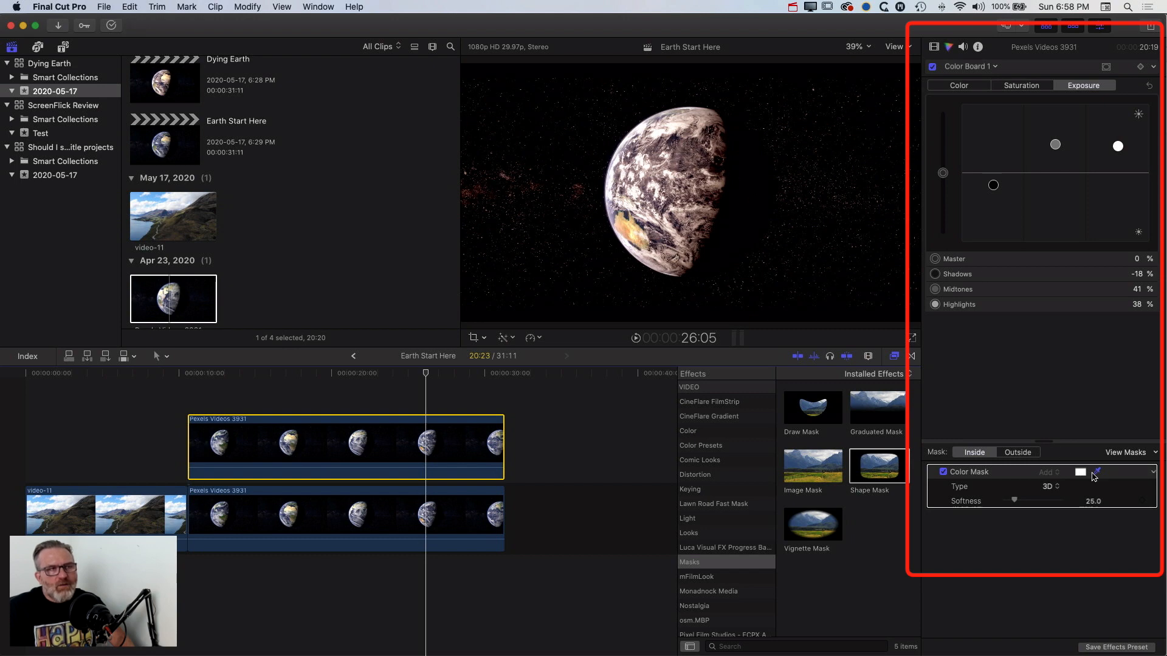
Step: Sample the blue tones in the Earth image into the color mask
{"action": "left_click_drag", "start_coordinate": [686, 153], "coordinate": [482, 175]}
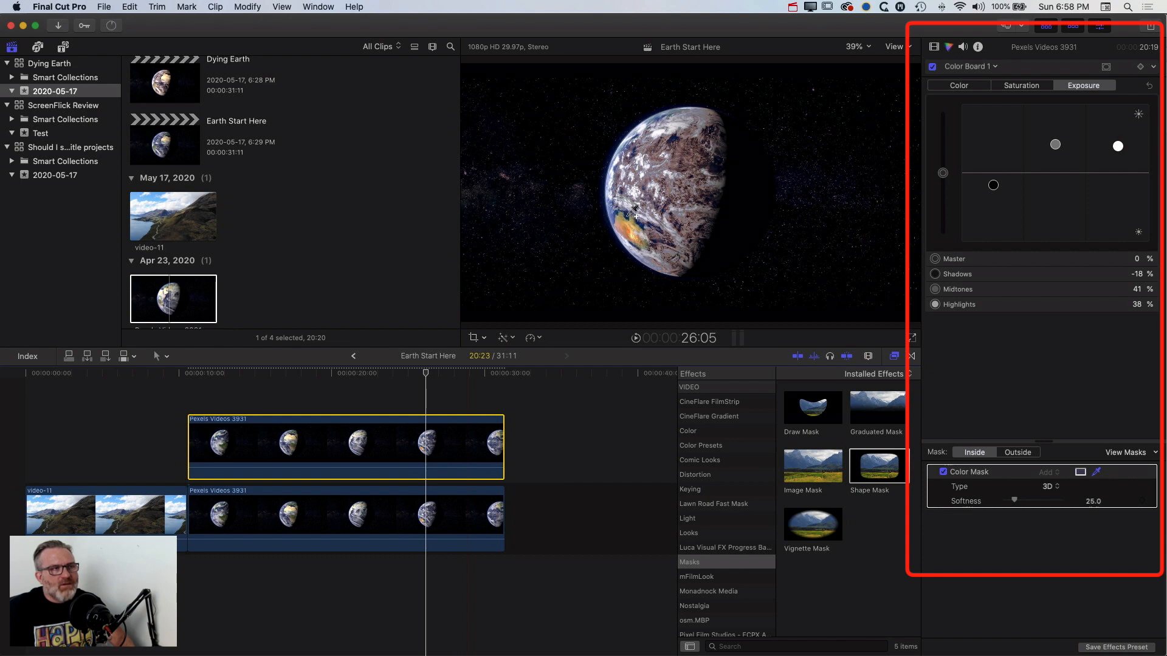
{"action": "left_click", "coordinate": [628, 216]}
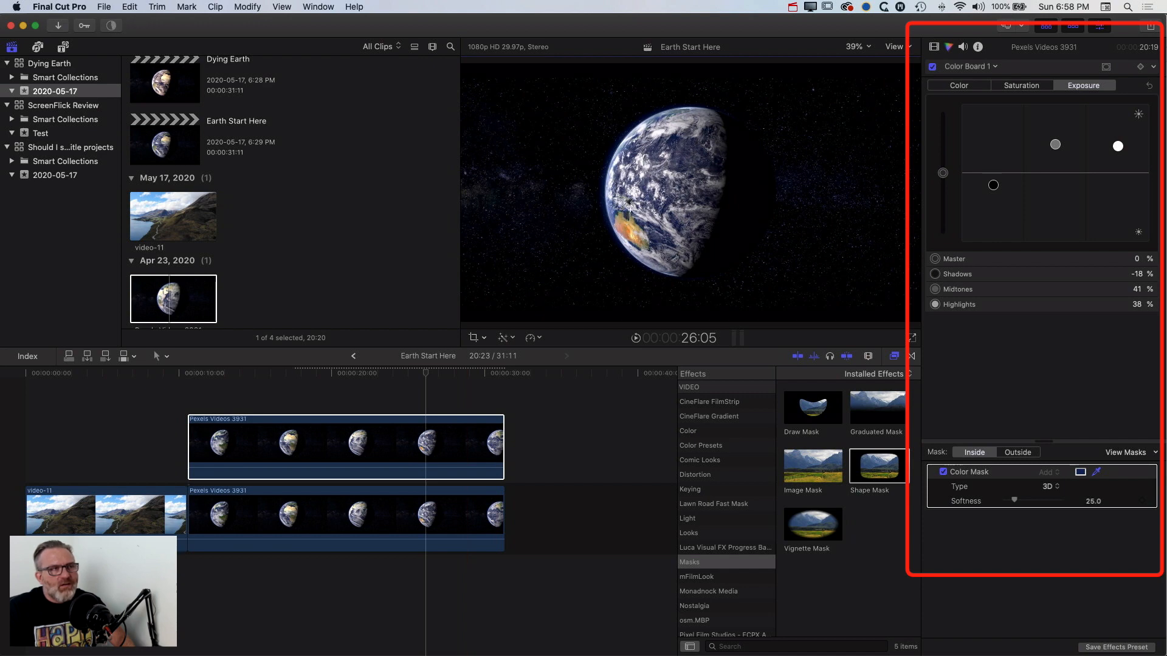
{"action": "left_click_drag", "start_coordinate": [619, 212], "coordinate": [613, 217]}
{"action": "left_click_drag", "start_coordinate": [683, 153], "coordinate": [720, 161]}
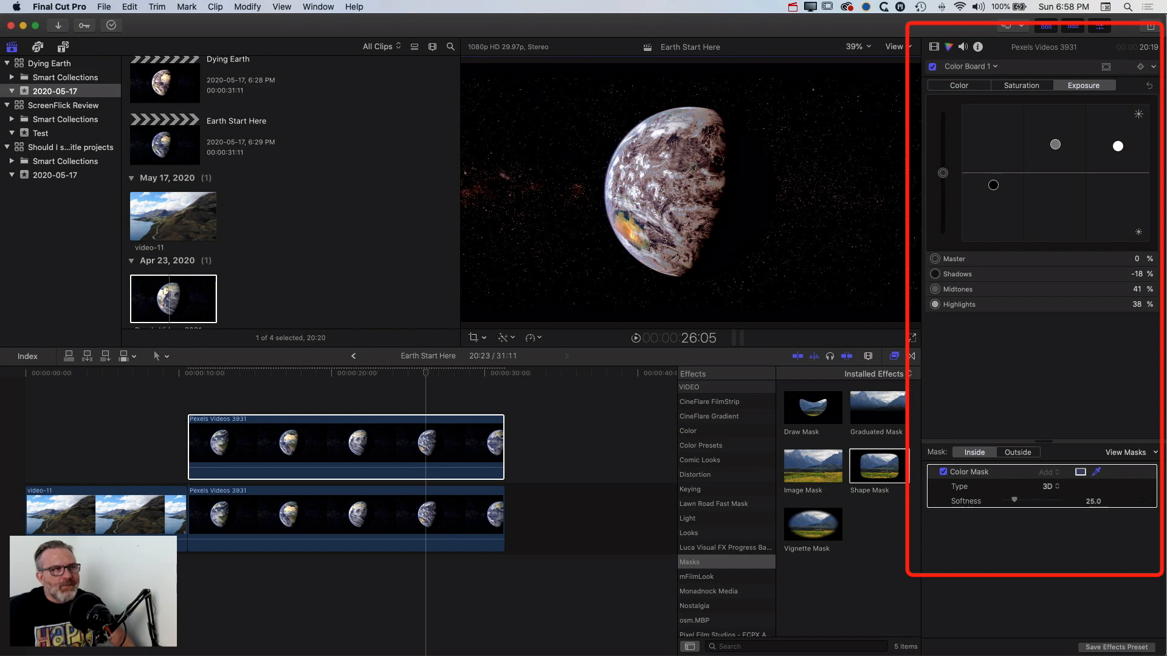
Step: With the playhead at 16:26, set the color mask's softness to 38.0 and invert the mask
{"action": "left_click_drag", "start_coordinate": [425, 373], "coordinate": [284, 375]}
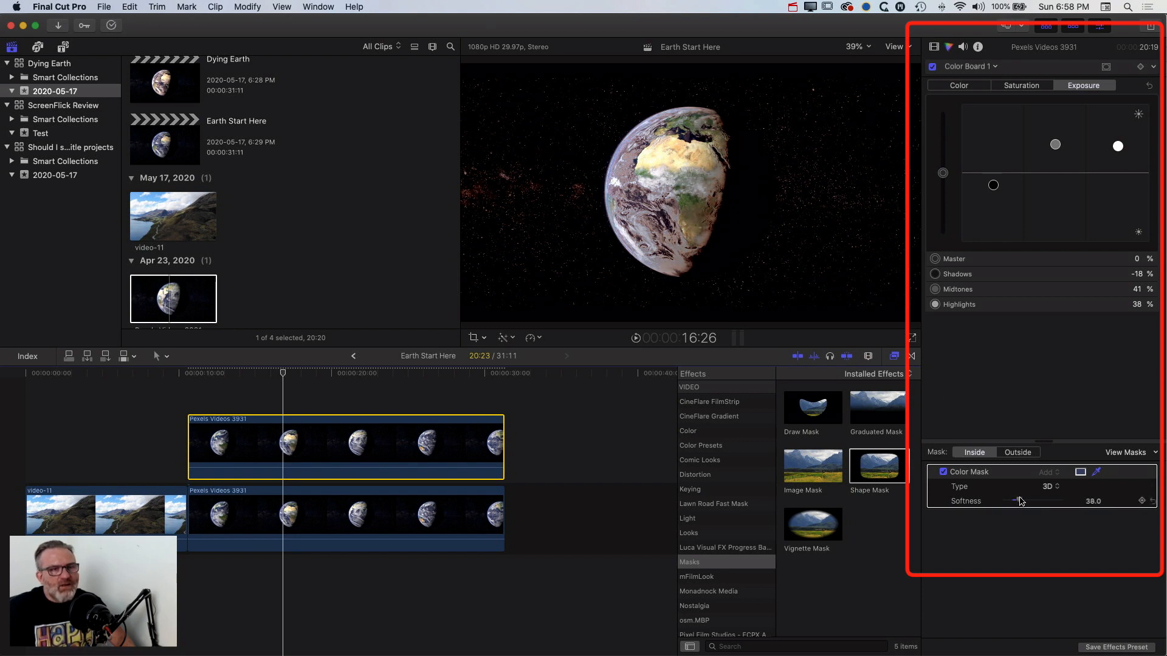
{"action": "left_click", "coordinate": [1154, 72]}
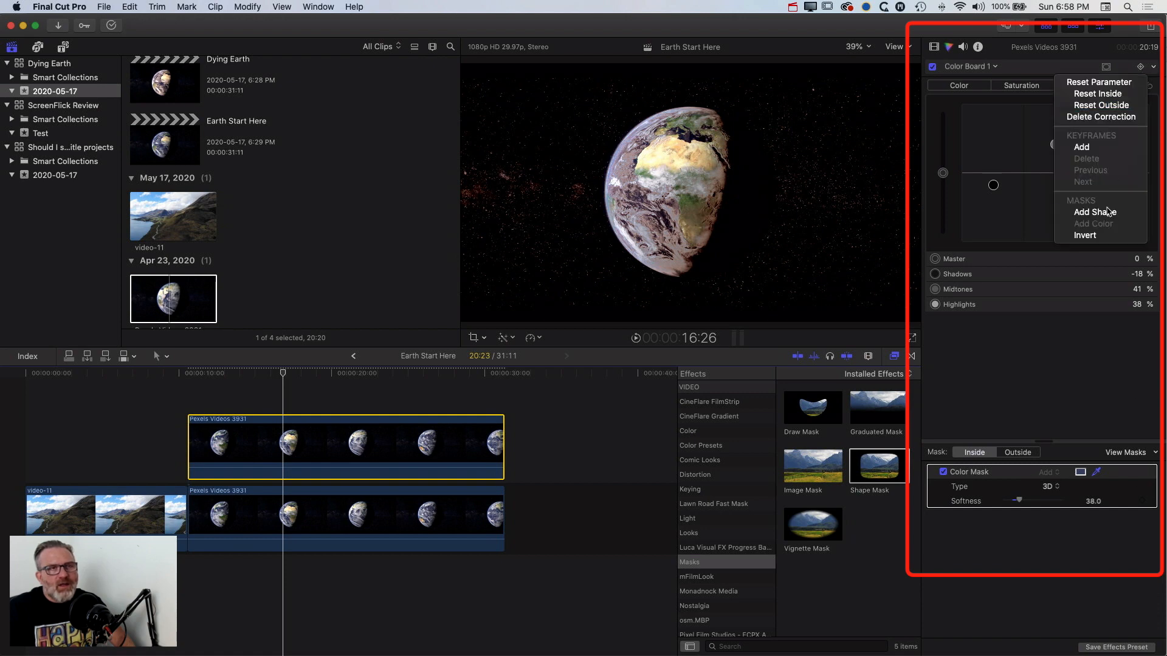
{"action": "left_click", "coordinate": [1097, 236]}
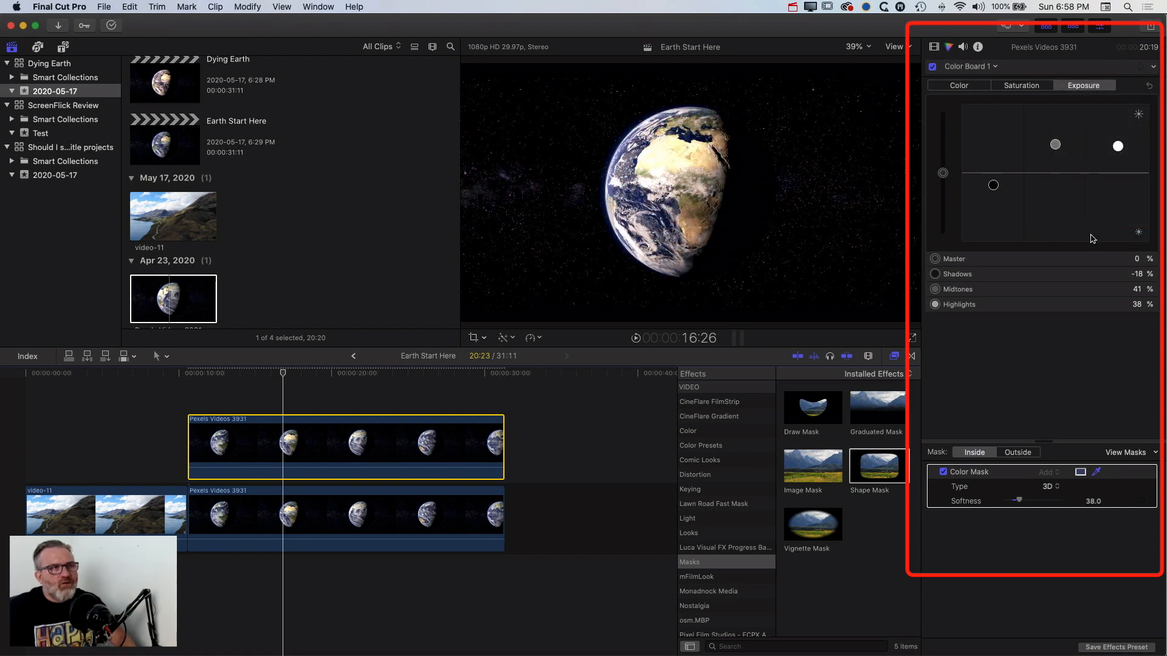
Step: Play the masked Earth clip from near its start and compare Color Board 1 on and off at 13:15
{"action": "left_click_drag", "start_coordinate": [251, 373], "coordinate": [194, 373]}
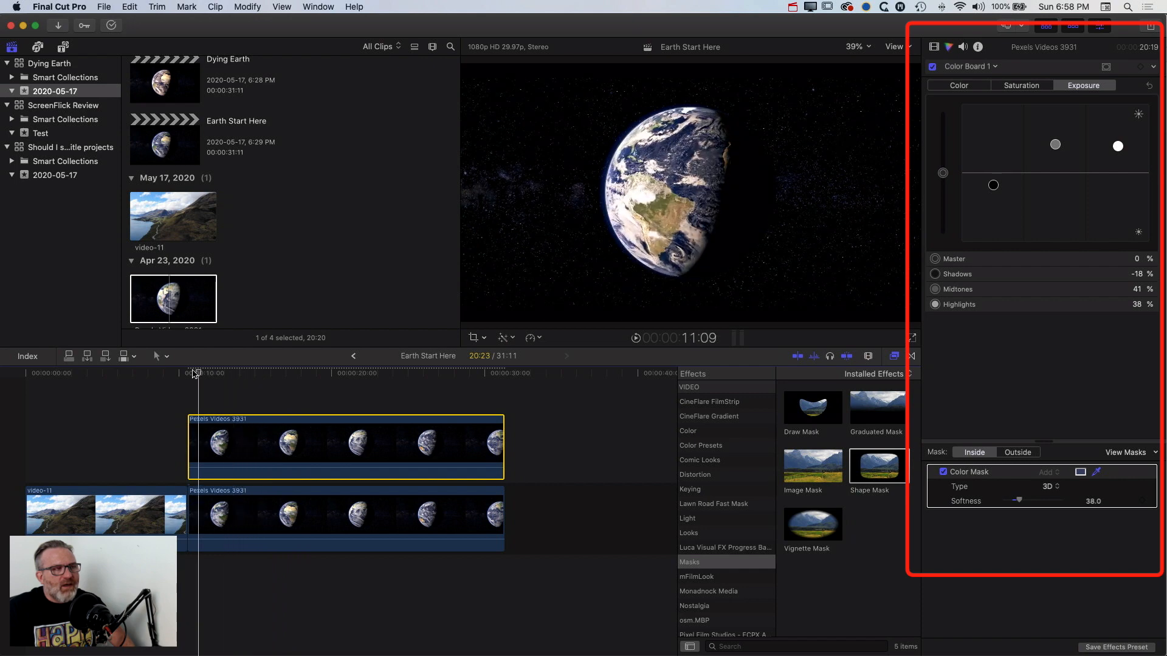
{"action": "key", "text": "space"}
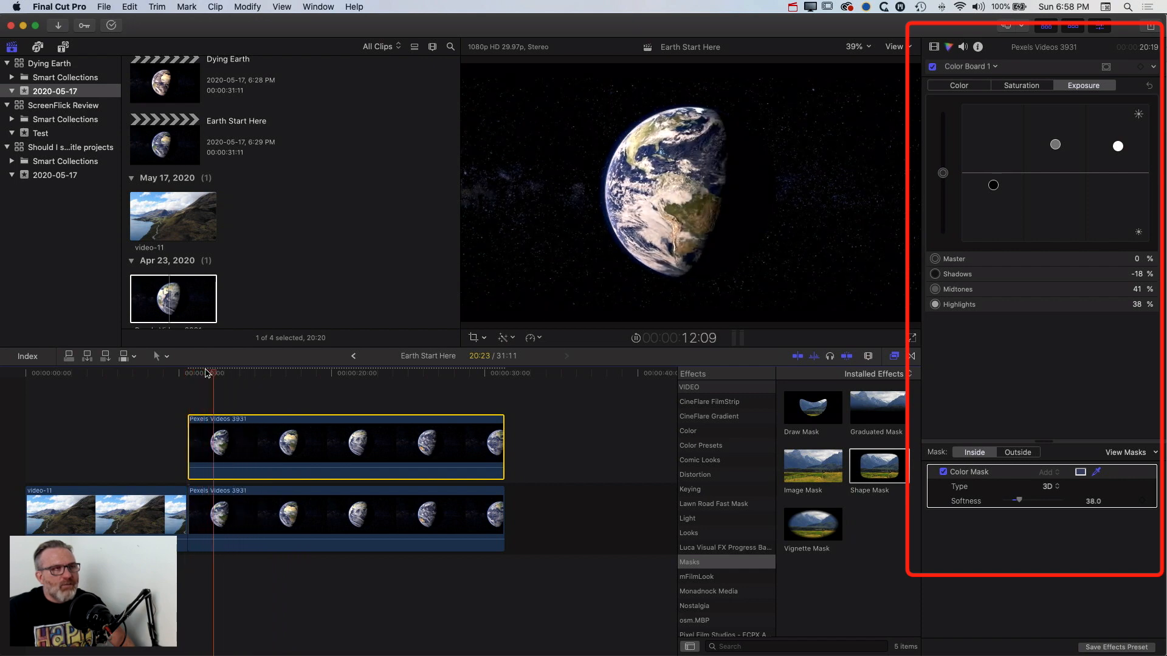
{"action": "key", "text": "space"}
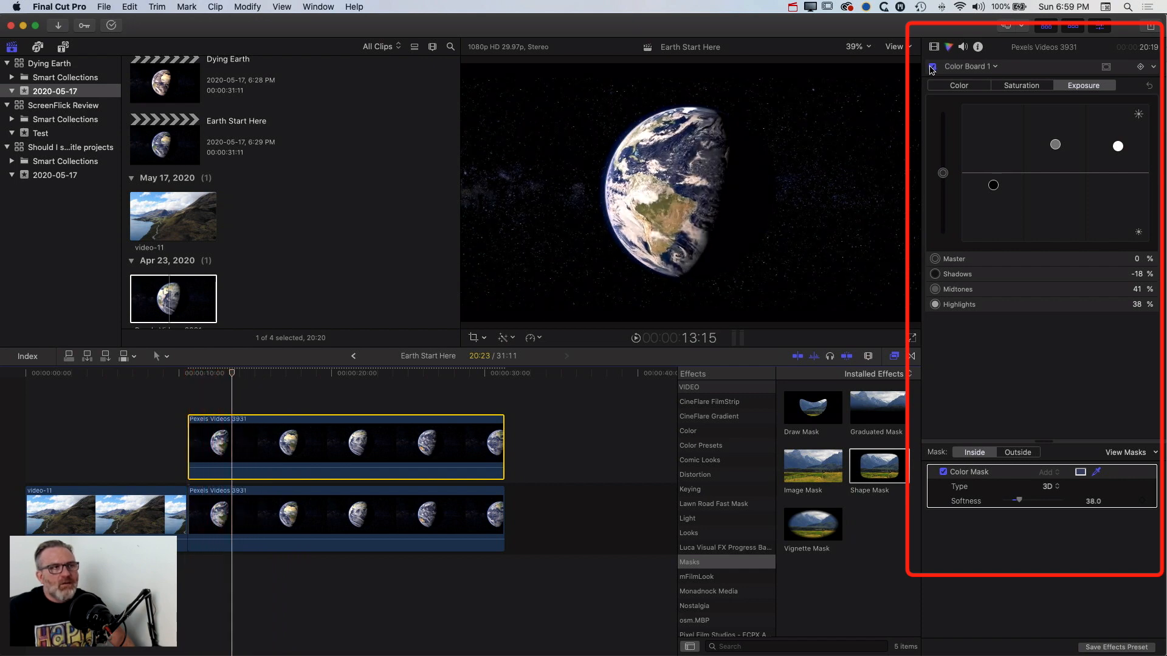
{"action": "left_click", "coordinate": [932, 66]}
{"action": "left_click", "coordinate": [933, 67]}
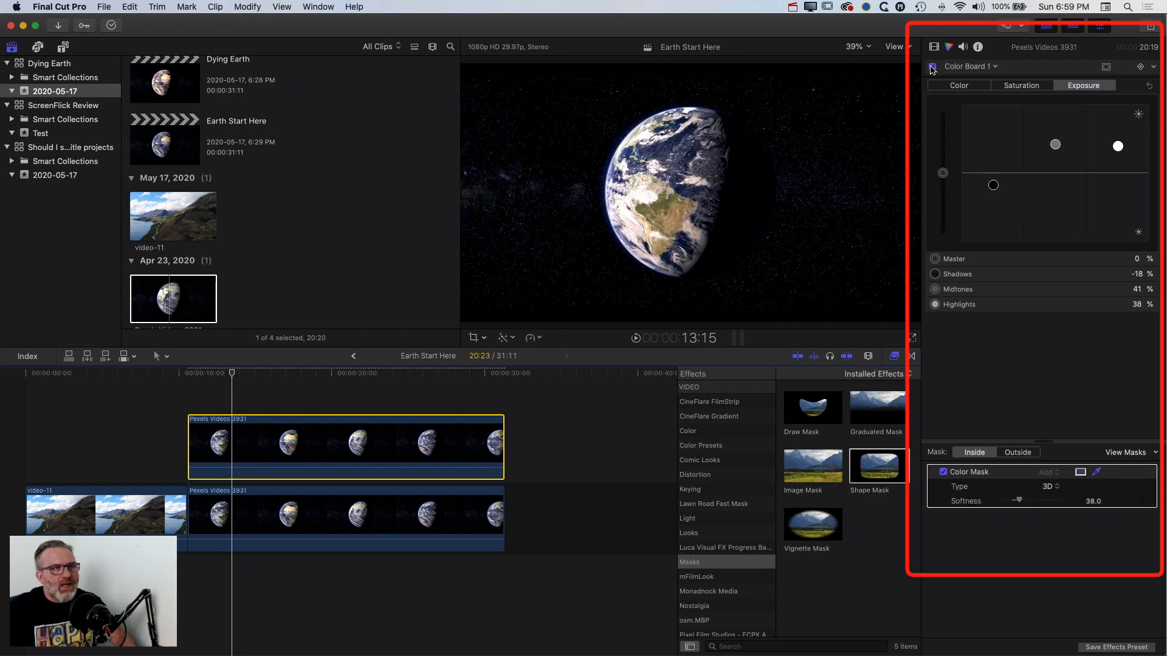
{"action": "left_click", "coordinate": [932, 67]}
{"action": "left_click", "coordinate": [932, 67]}
Step: Continue playback to 23:07, compare Color Board 1 on and off there, and play on briefly
{"action": "key", "text": "space"}
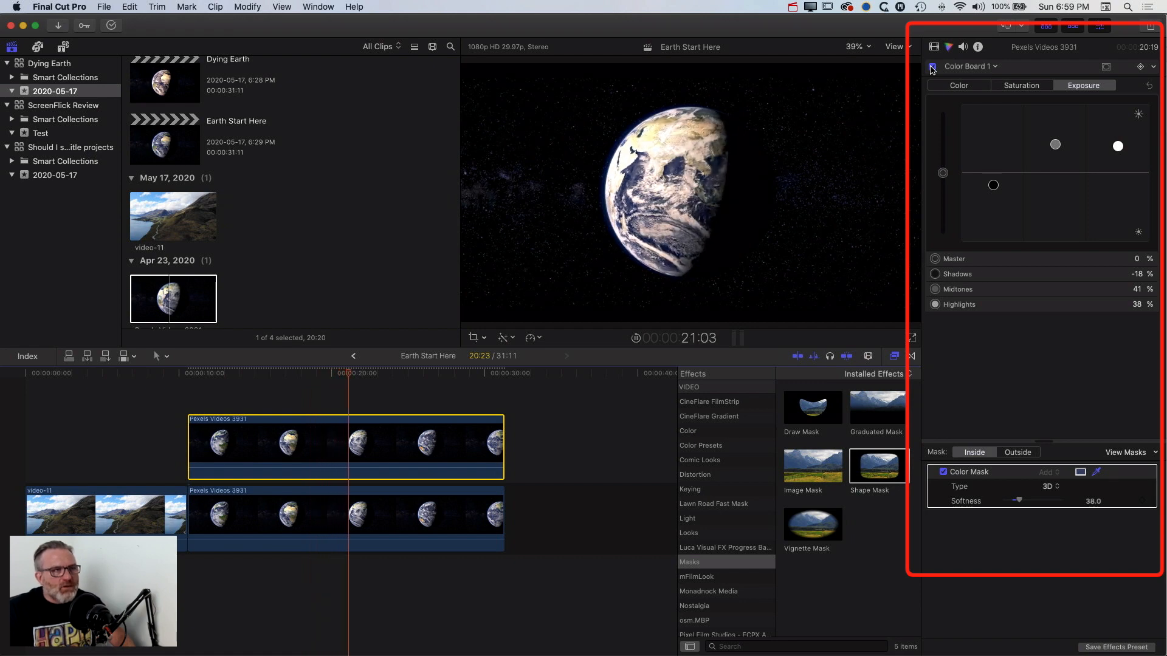
{"action": "key", "text": "space"}
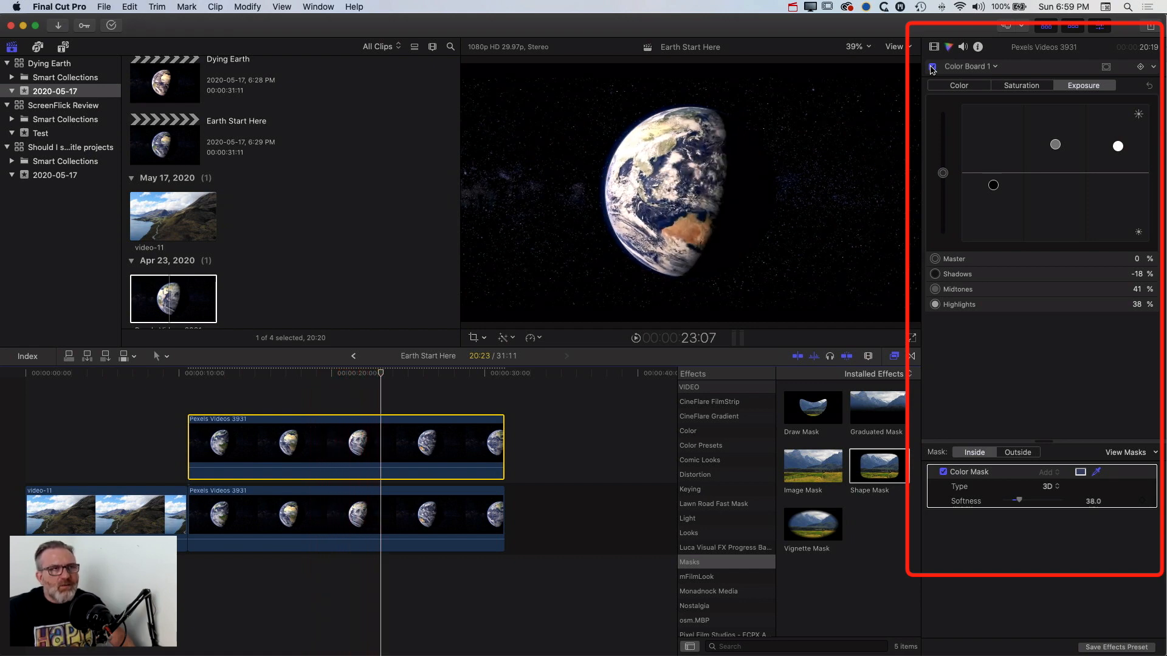
{"action": "left_click", "coordinate": [932, 67]}
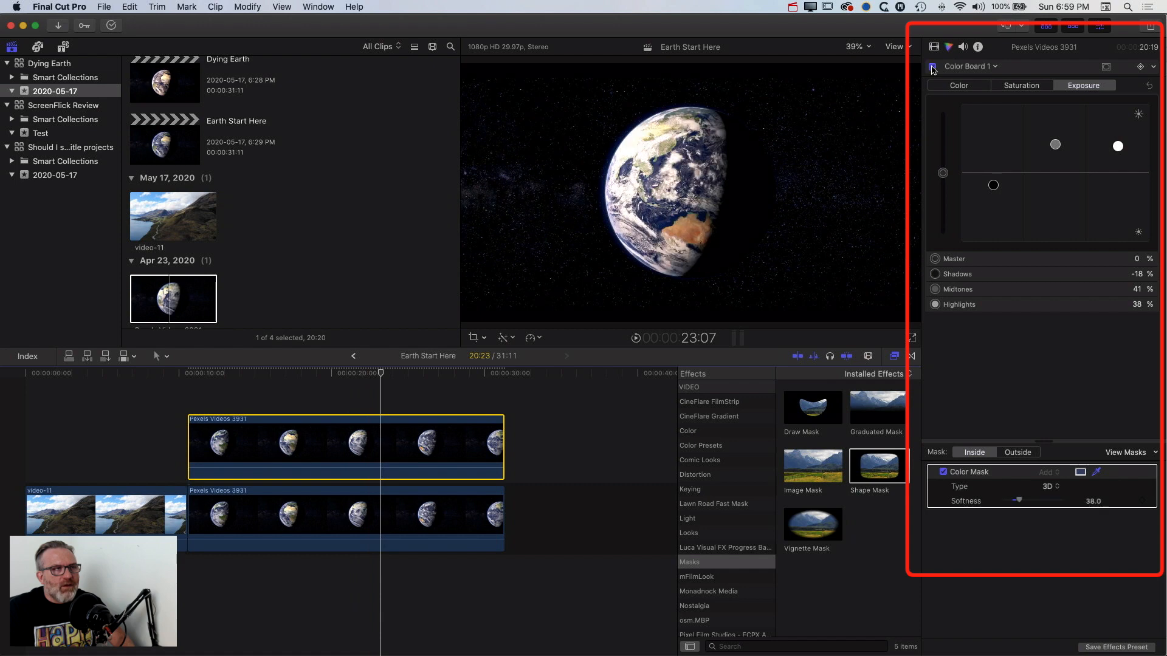
{"action": "left_click", "coordinate": [932, 66]}
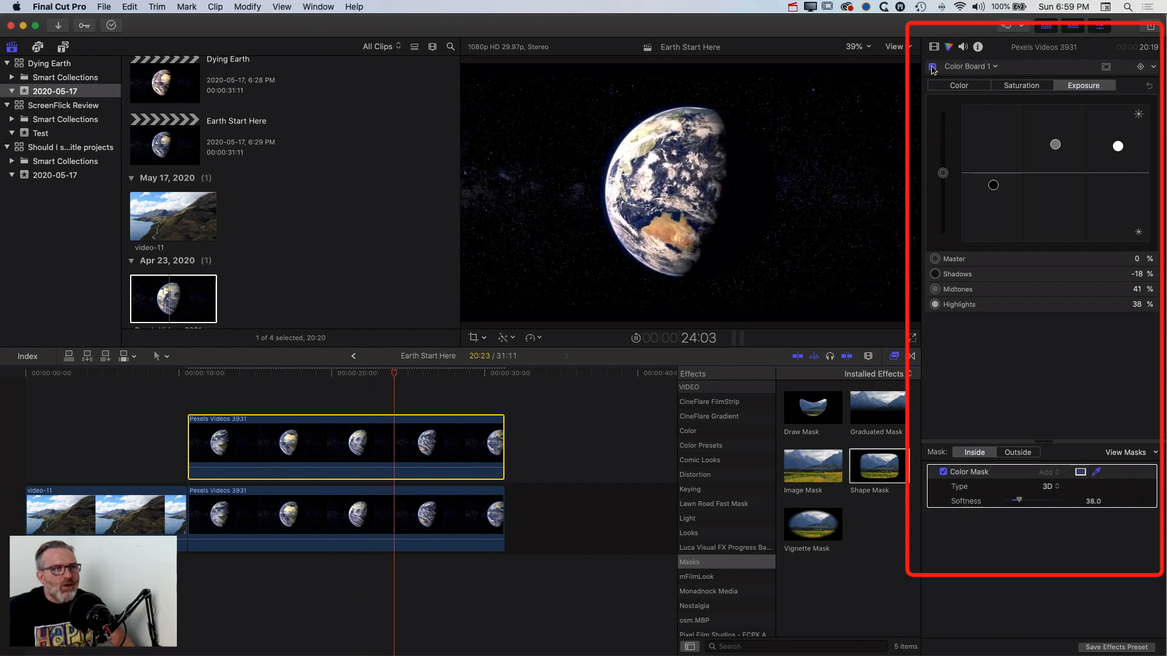
{"action": "key", "text": "space"}
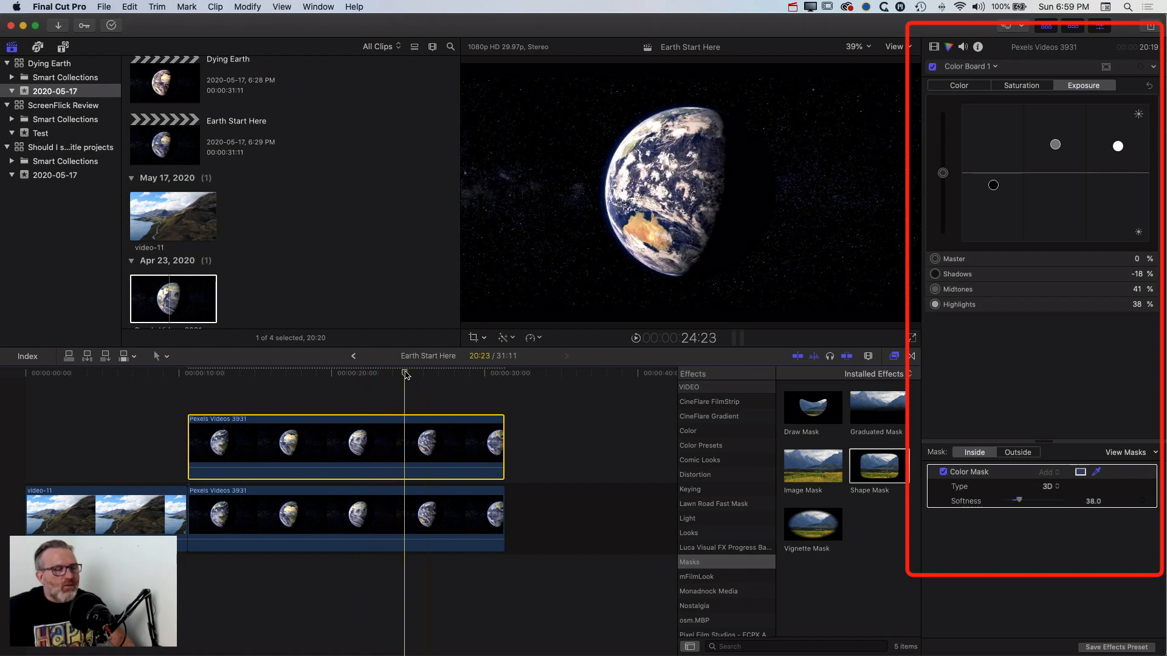
Step: Return to 17:02 over the African landmass and compare Color Board 1 on and off
{"action": "left_click", "coordinate": [332, 373]}
{"action": "left_click_drag", "start_coordinate": [333, 373], "coordinate": [288, 372]}
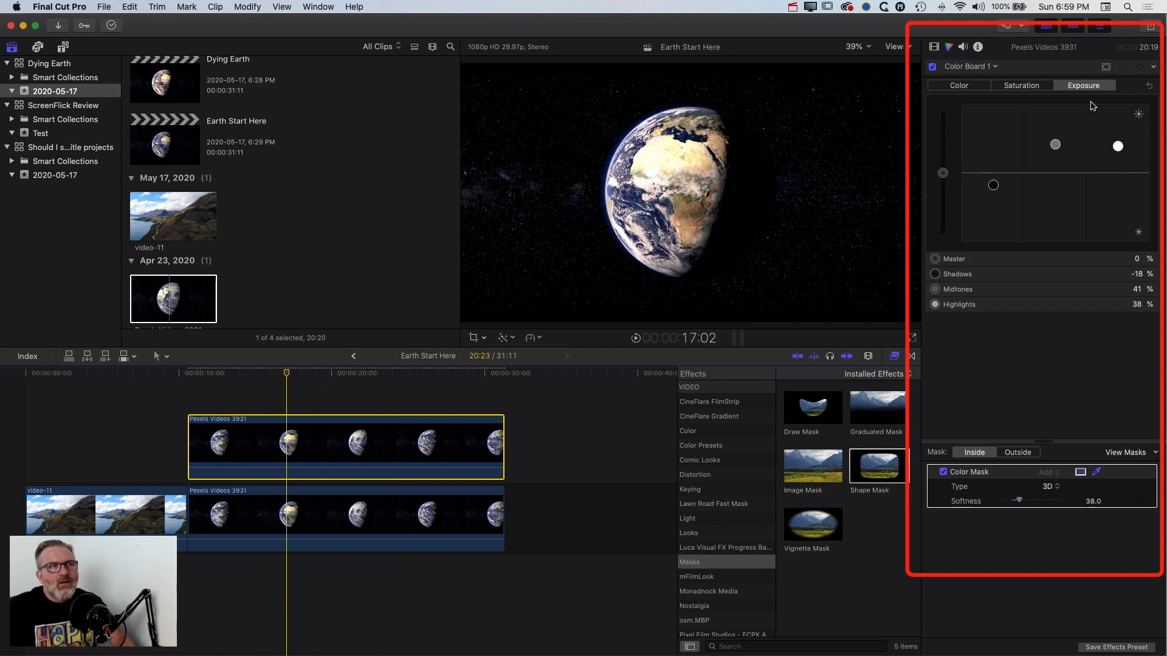
{"action": "left_click", "coordinate": [932, 67]}
{"action": "left_click", "coordinate": [932, 67]}
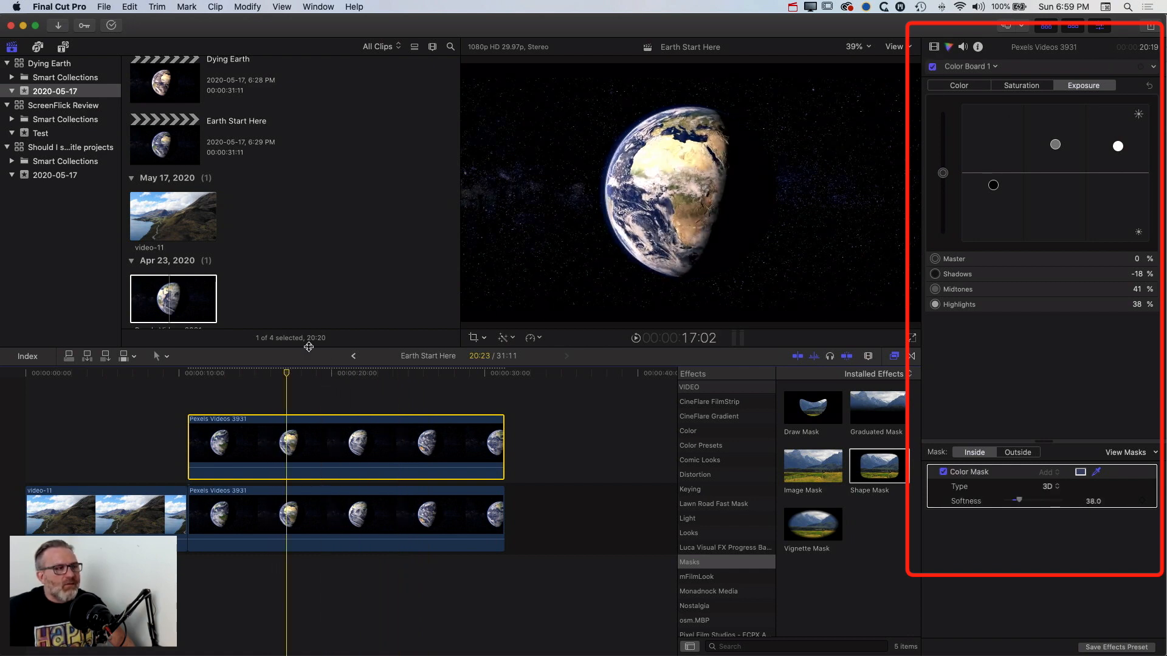
Step: Add a Color Board 1 keyframe to the duplicated Earth clip at 18:03, and set the midtones color amount to 0% at 14:02
{"action": "mouse_move", "coordinate": [284, 372]}
{"action": "left_mouse_down"}
{"action": "mouse_move", "coordinate": [236, 372]}
{"action": "mouse_move", "coordinate": [330, 373]}
{"action": "mouse_move", "coordinate": [242, 373]}
{"action": "mouse_move", "coordinate": [304, 376]}
{"action": "left_mouse_up"}
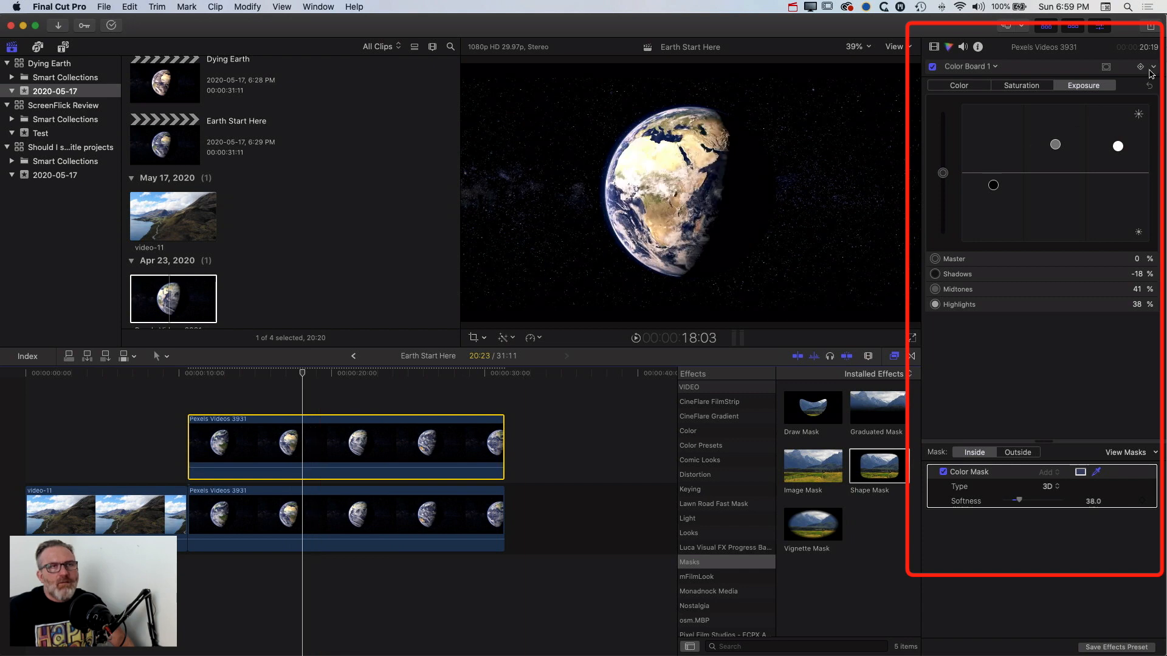
{"action": "left_click_drag", "start_coordinate": [300, 373], "coordinate": [241, 373]}
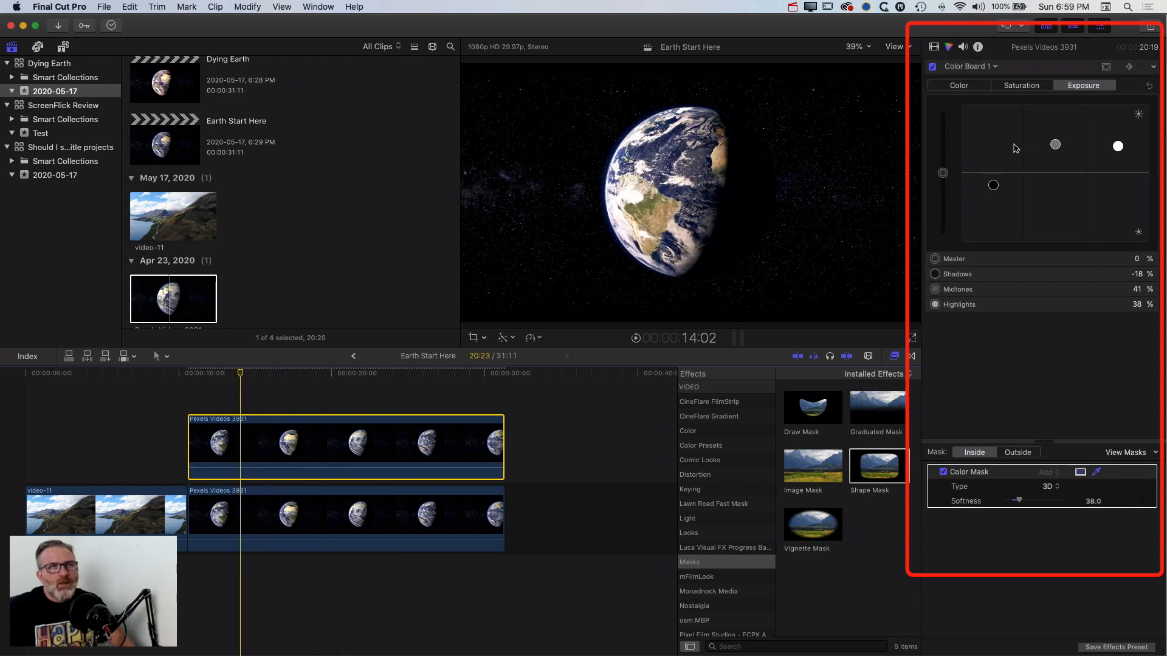
{"action": "left_click", "coordinate": [943, 88]}
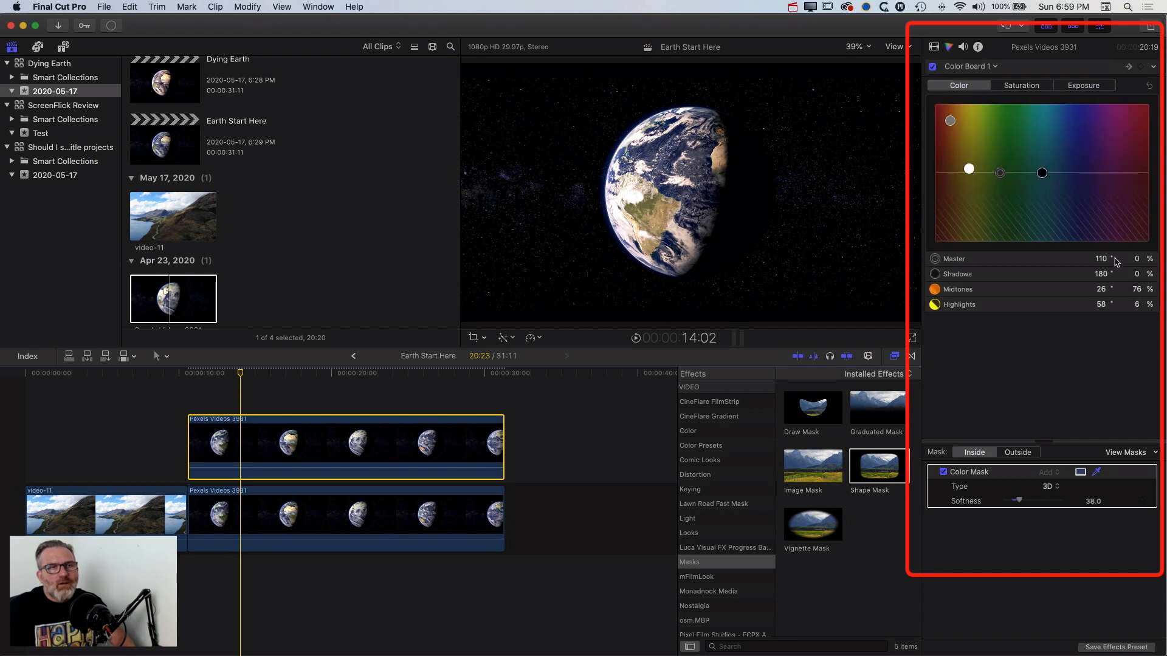
{"action": "left_click", "coordinate": [1137, 289]}
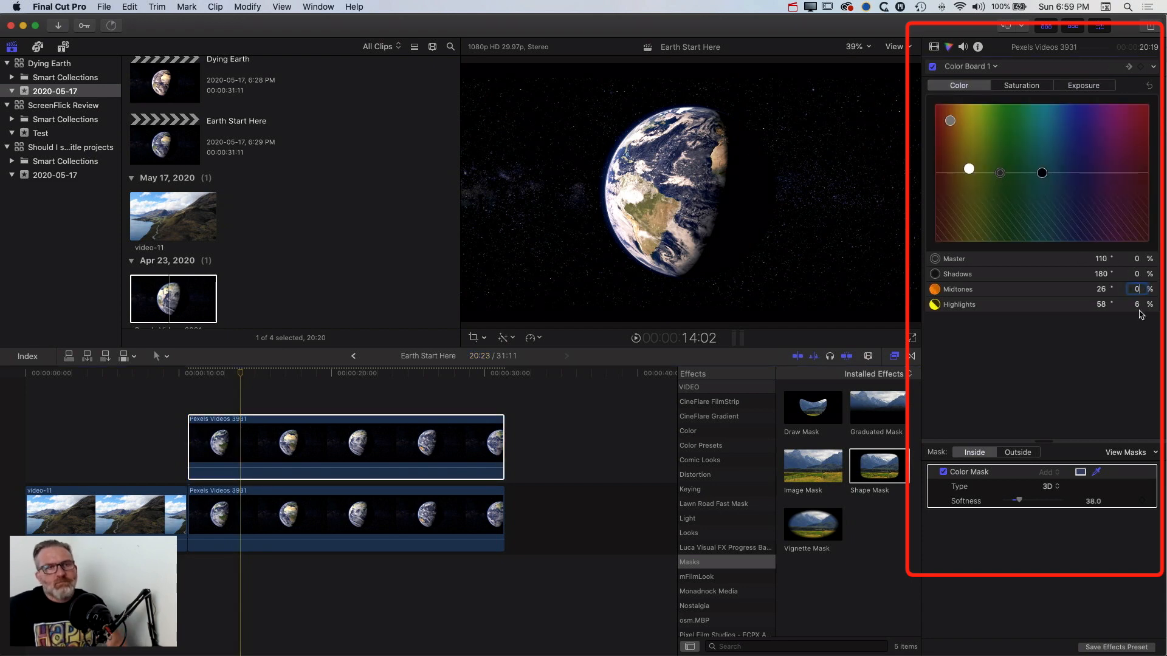
Step: Set Color Board 1's master saturation and its shadows, midtones and highlights exposure to 0% at 14:02
{"action": "left_click", "coordinate": [1043, 87]}
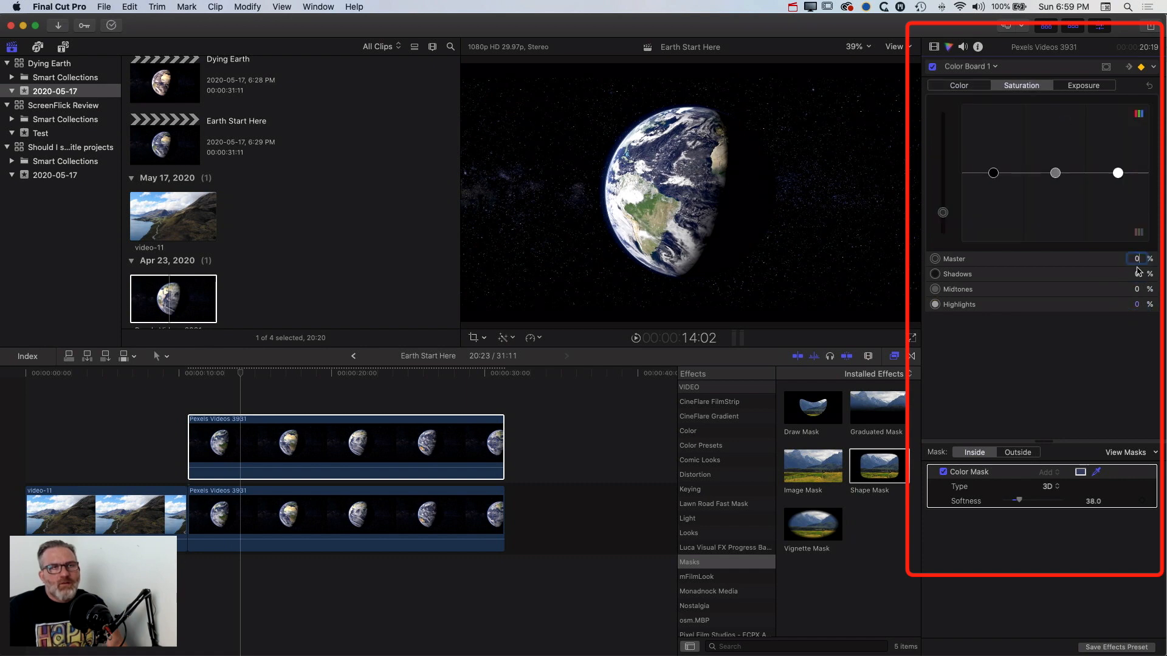
{"action": "left_click", "coordinate": [1082, 87]}
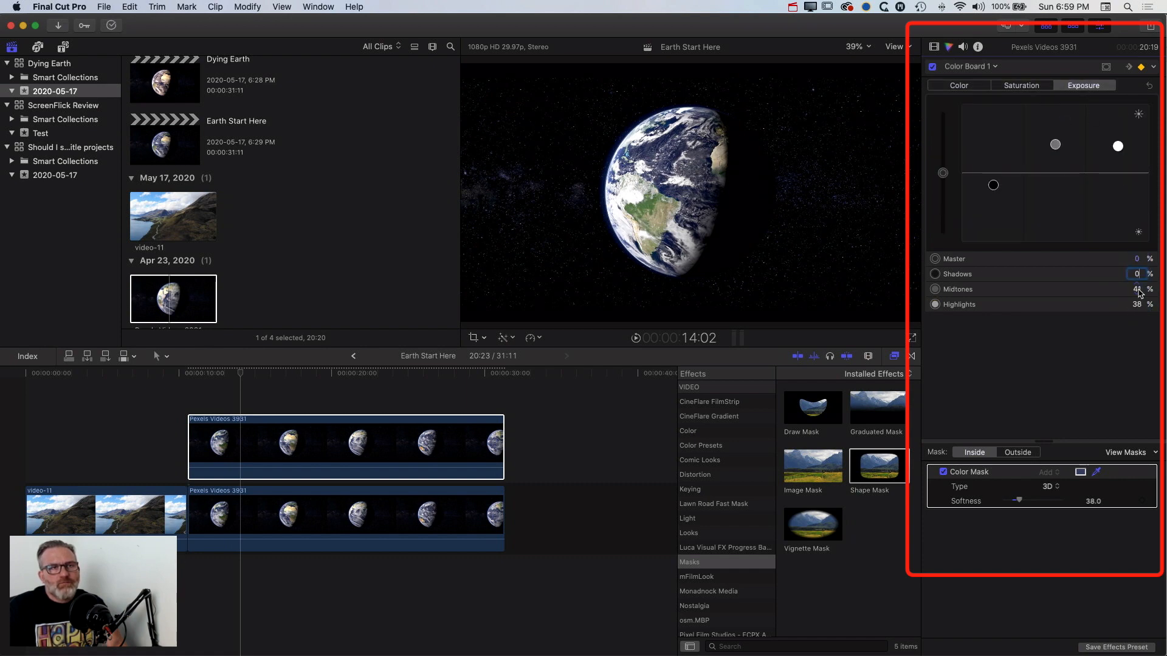
{"action": "left_click", "coordinate": [1137, 305]}
{"action": "type", "text": "0"}
{"action": "key", "text": "Return"}
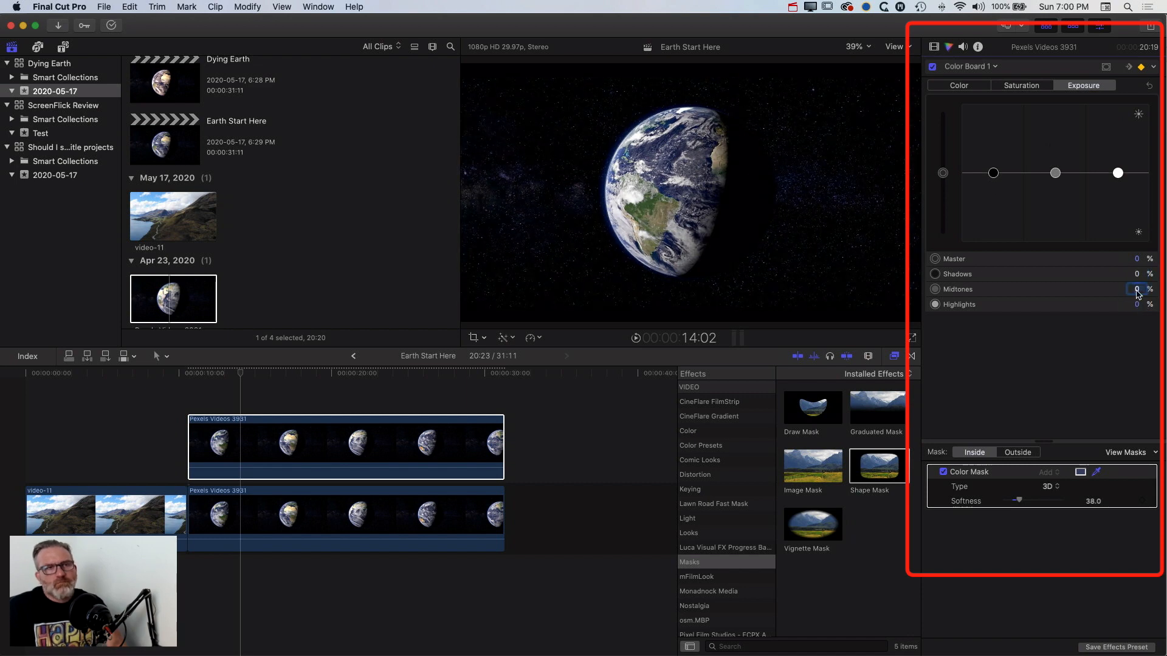
Step: Play the keyframed Earth clip from 13:03 past 24:08 to review the gradual drying
{"action": "left_click_drag", "start_coordinate": [254, 373], "coordinate": [226, 372]}
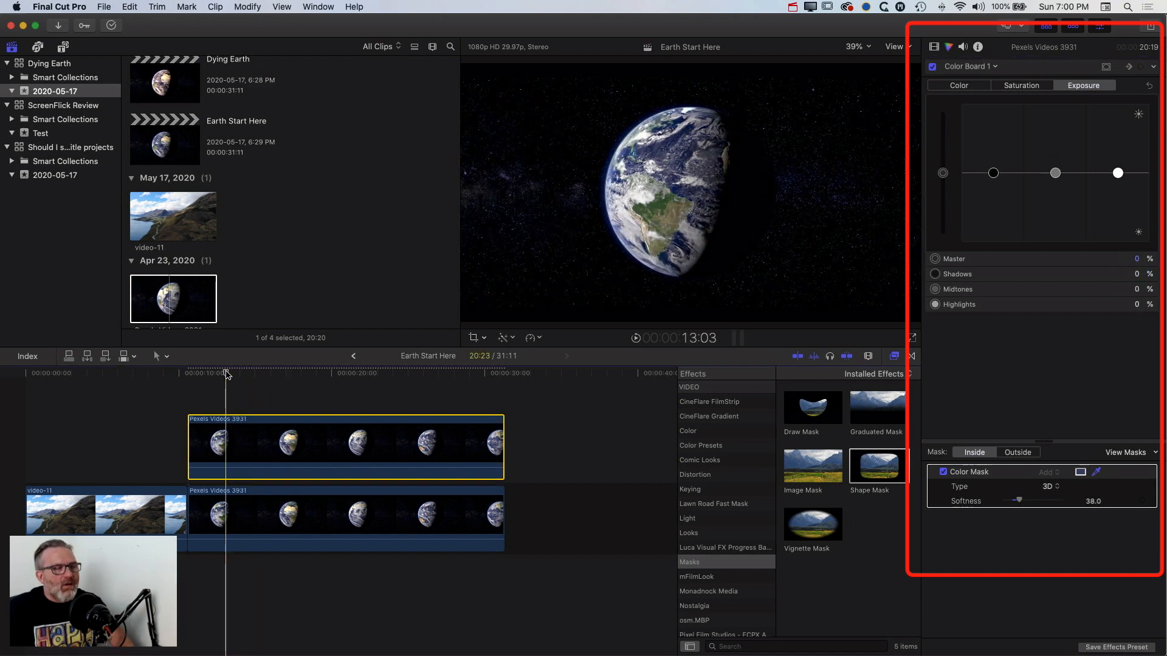
{"action": "key", "text": "space"}
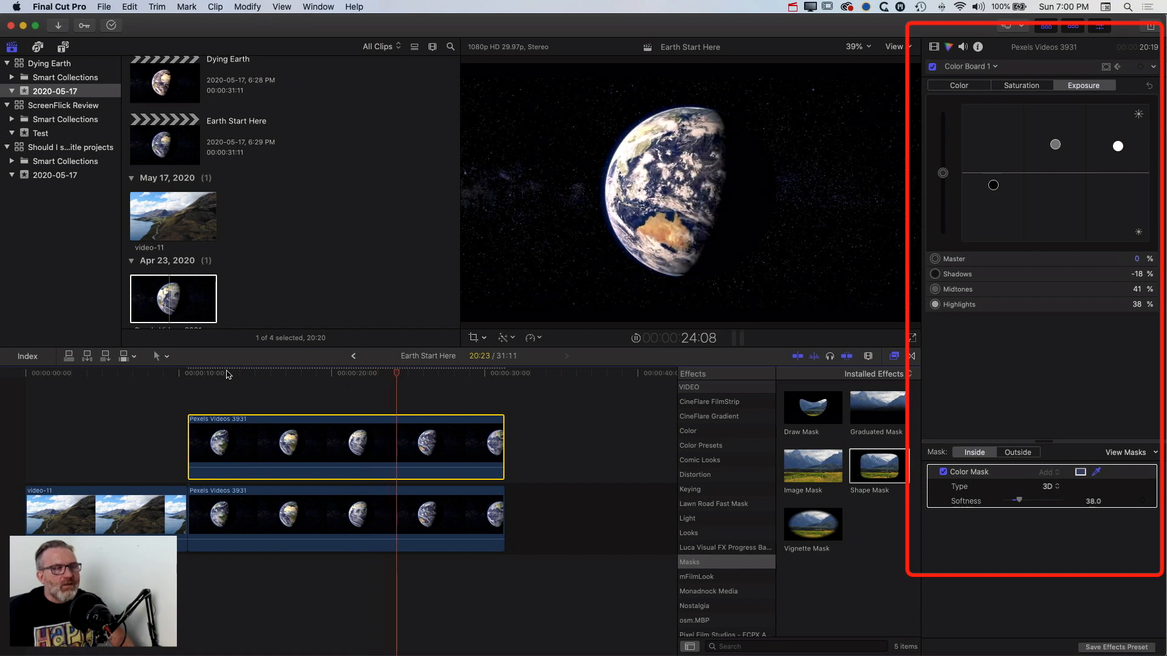
{"action": "key", "text": "space"}
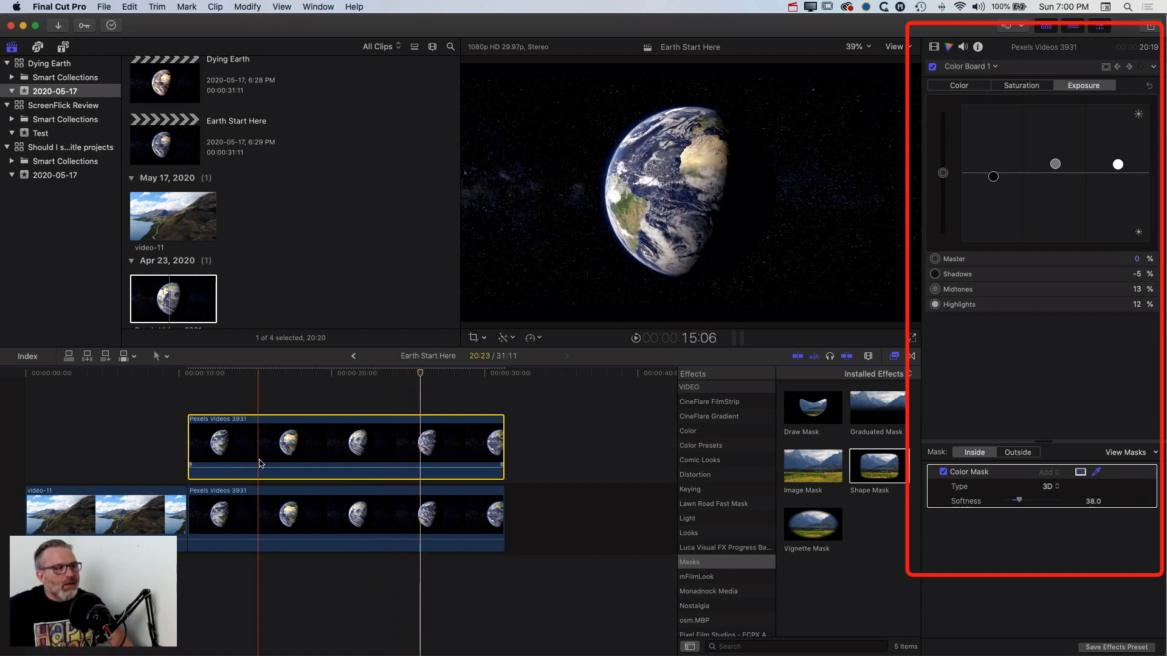
Step: Duplicate both stacked Earth clips directly after the originals and play across the join from 30:27
{"action": "left_click_drag", "start_coordinate": [322, 410], "coordinate": [417, 558]}
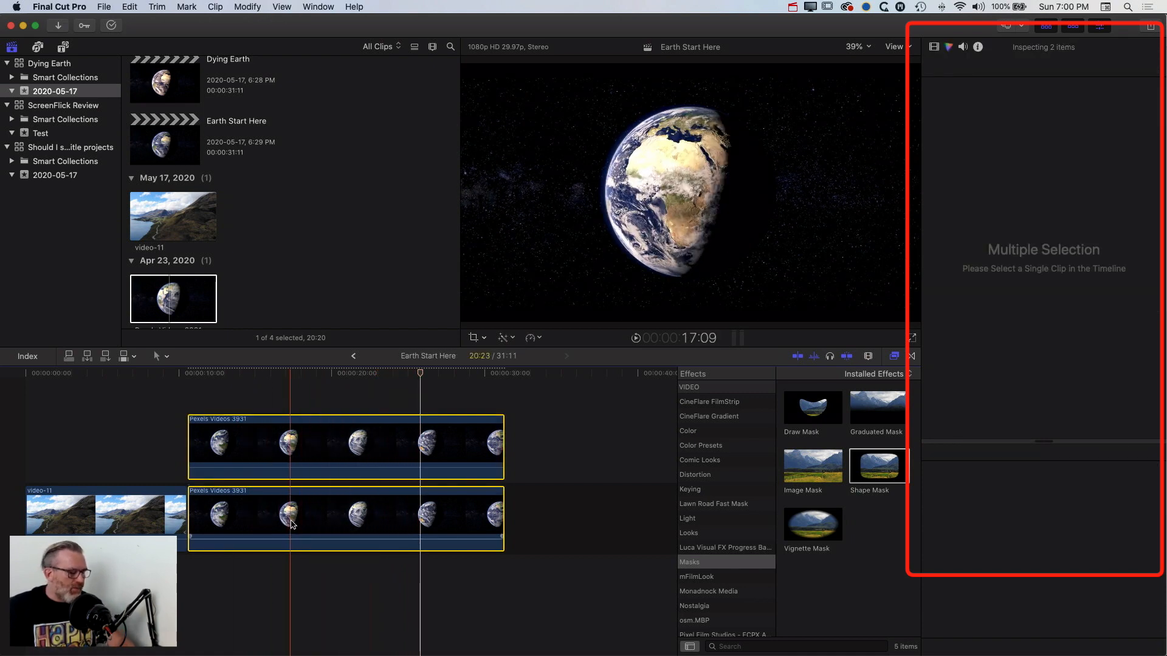
{"action": "left_click_drag", "start_coordinate": [285, 524], "coordinate": [603, 516]}
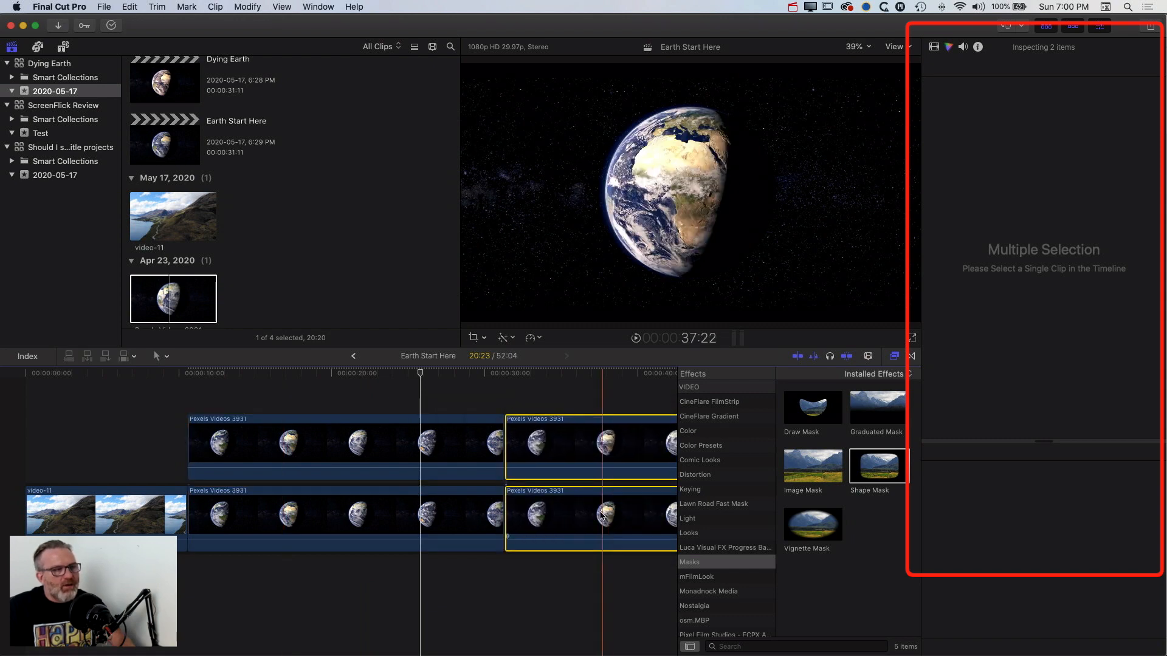
{"action": "left_click", "coordinate": [499, 374]}
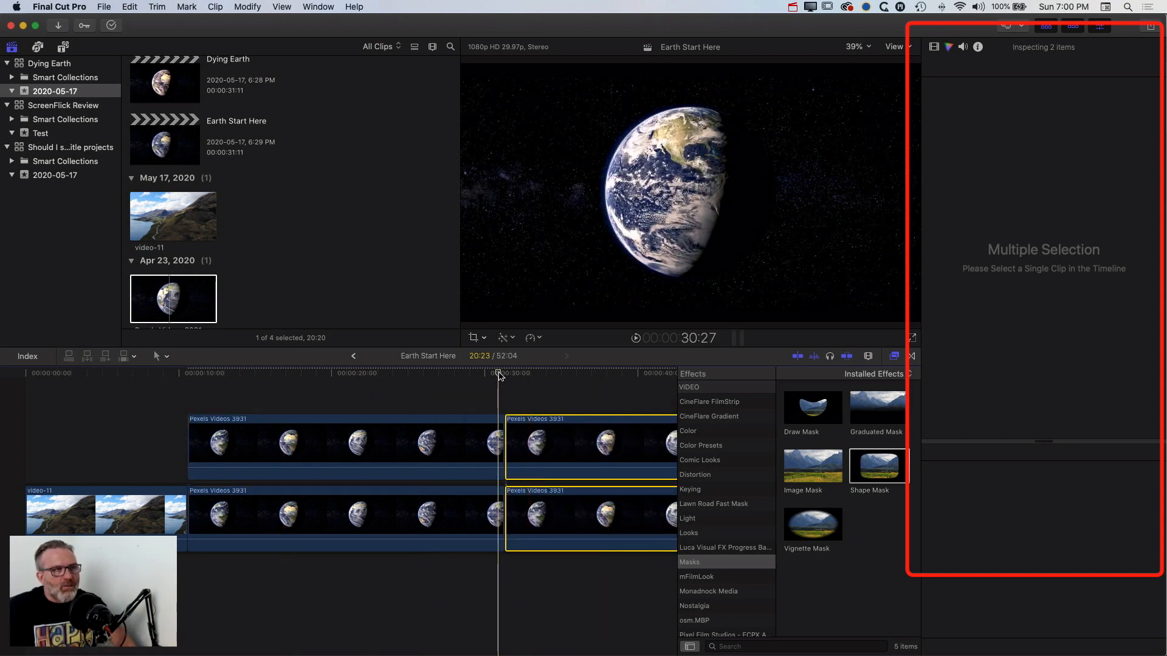
{"action": "key", "text": "space"}
{"action": "key", "text": "space"}
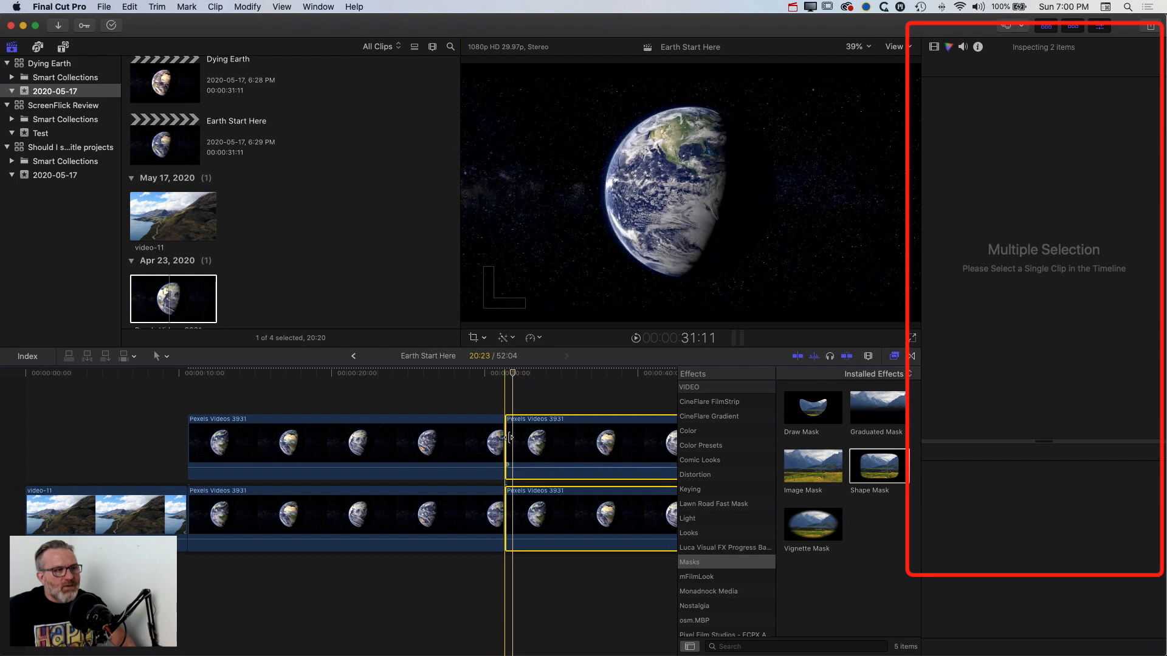
Step: Group the two upper Earth clips into one storyline
{"action": "left_click", "coordinate": [474, 436]}
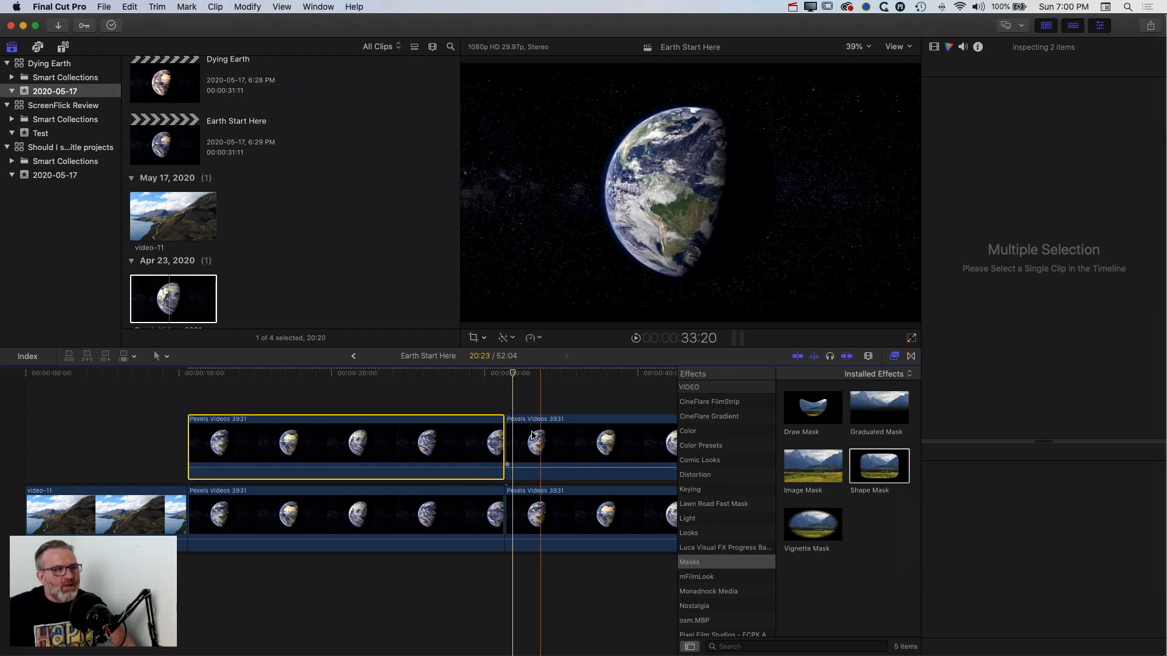
{"action": "left_click", "coordinate": [533, 435], "text": "super"}
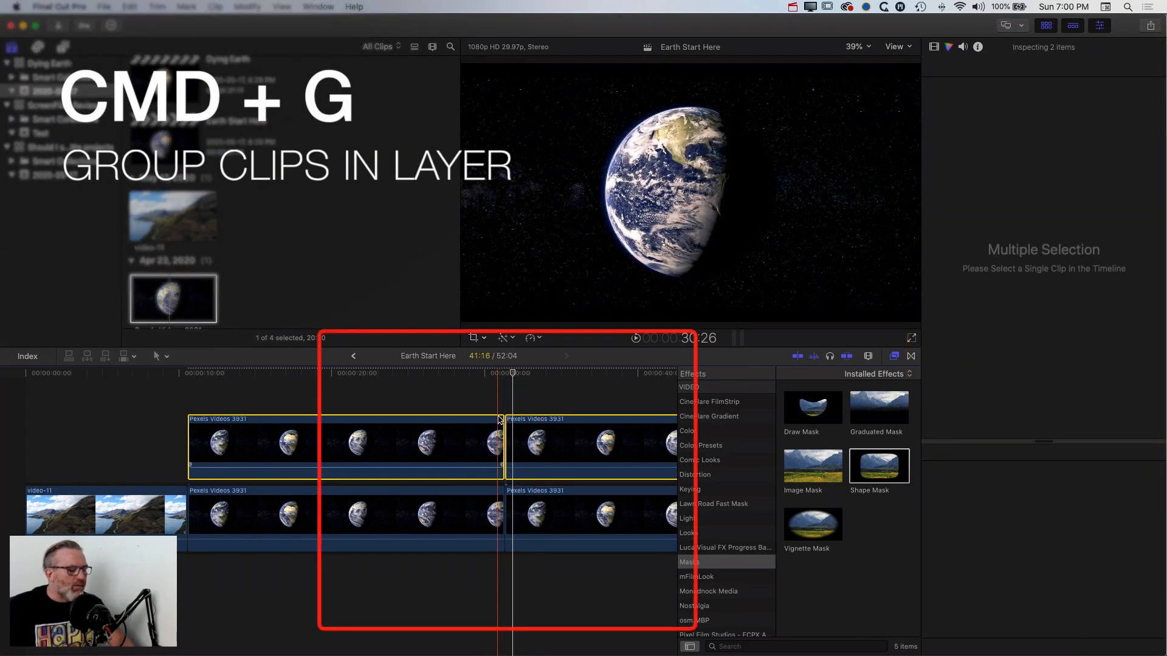
{"action": "key", "text": "super+g"}
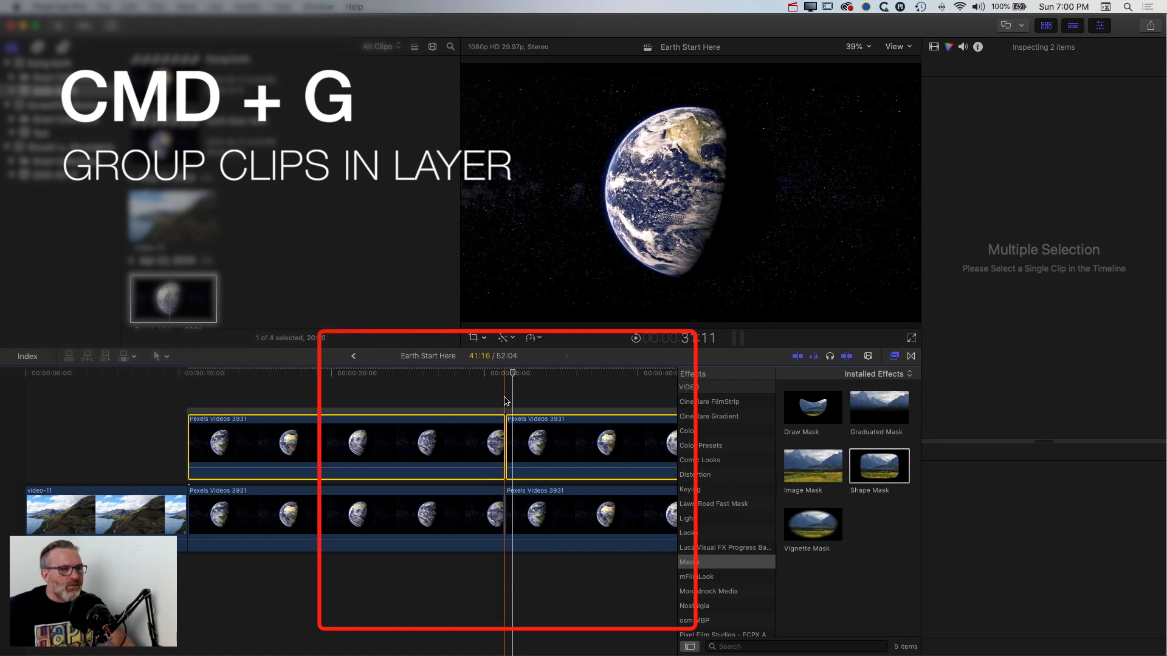
Step: Trim the start of the second upper Earth clip to a duration of 20:17 and play across the cut from about 30:06
{"action": "left_click", "coordinate": [510, 433]}
{"action": "left_click", "coordinate": [509, 433]}
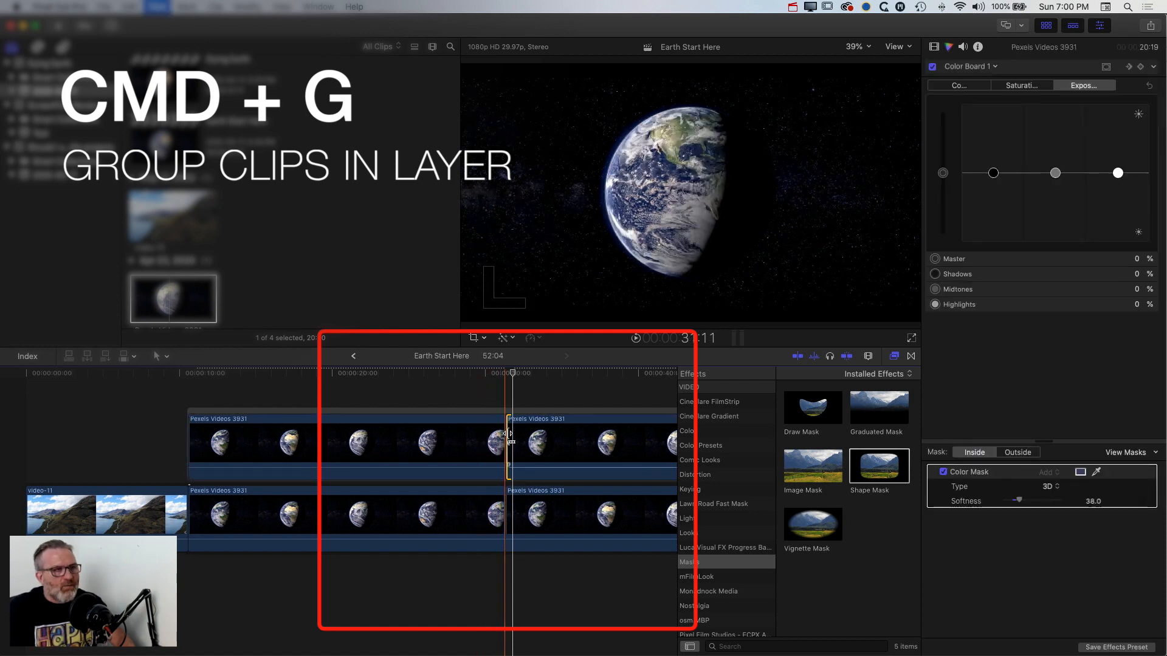
{"action": "key", "text": "period"}
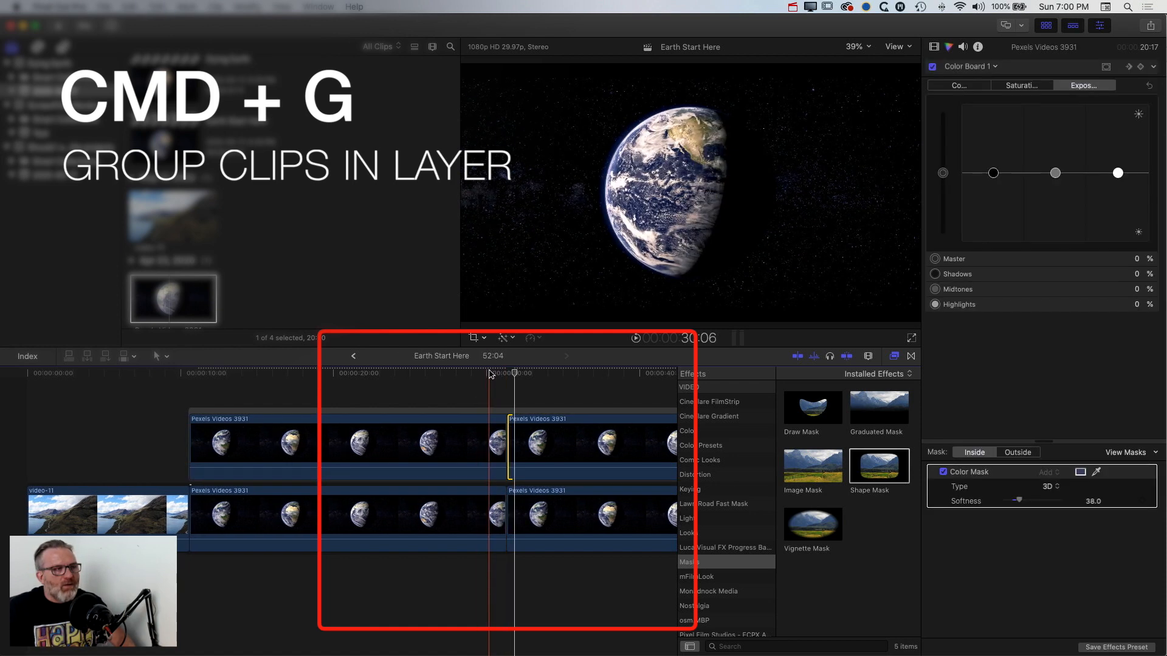
{"action": "left_click", "coordinate": [490, 375]}
{"action": "key", "text": "space"}
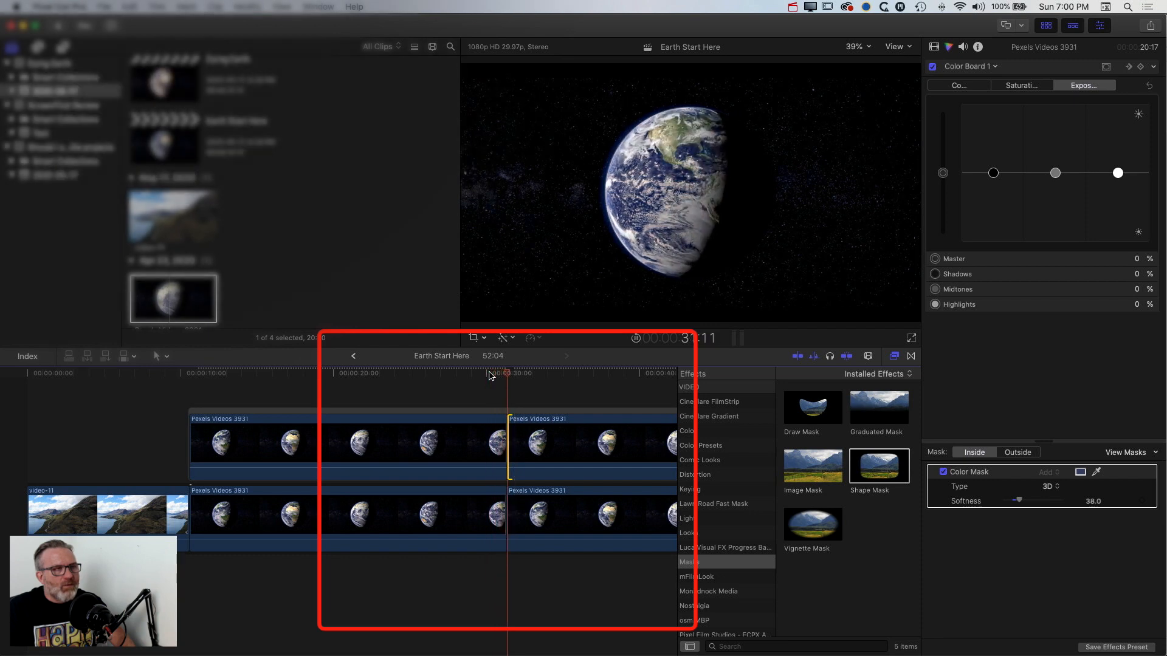
{"action": "key", "text": "space"}
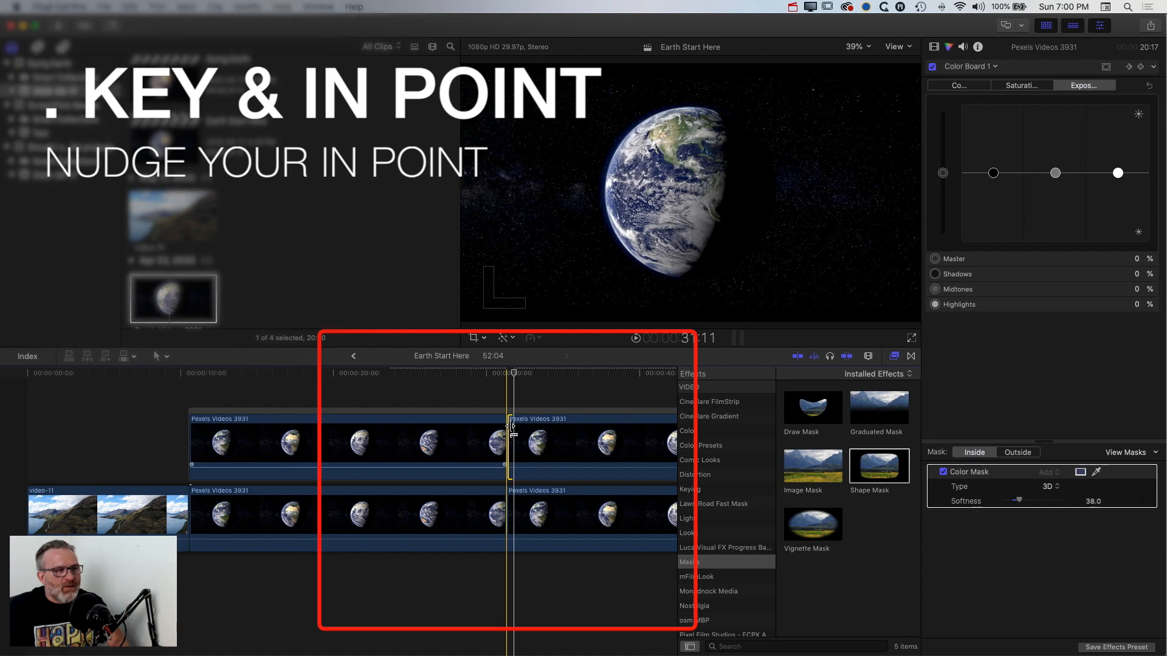
Step: Trim the start of the second upper Earth clip frame by frame to a duration of 20:13
{"action": "key", "text": "period"}
{"action": "key", "text": "period"}
{"action": "key", "text": "period"}
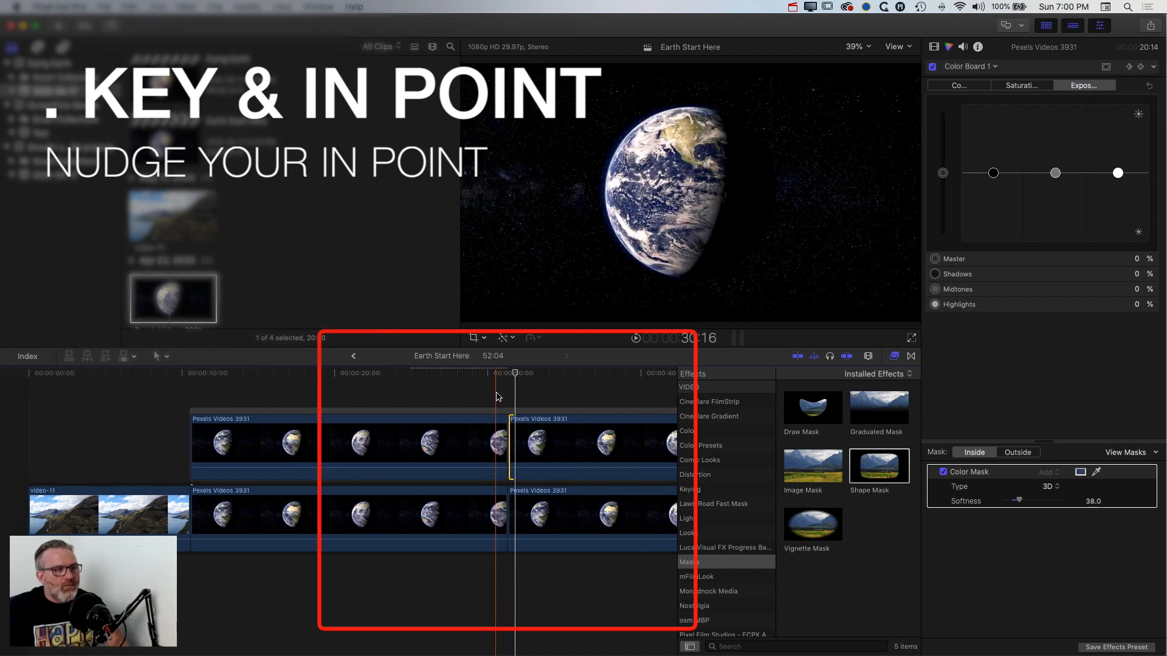
{"action": "key", "text": "space"}
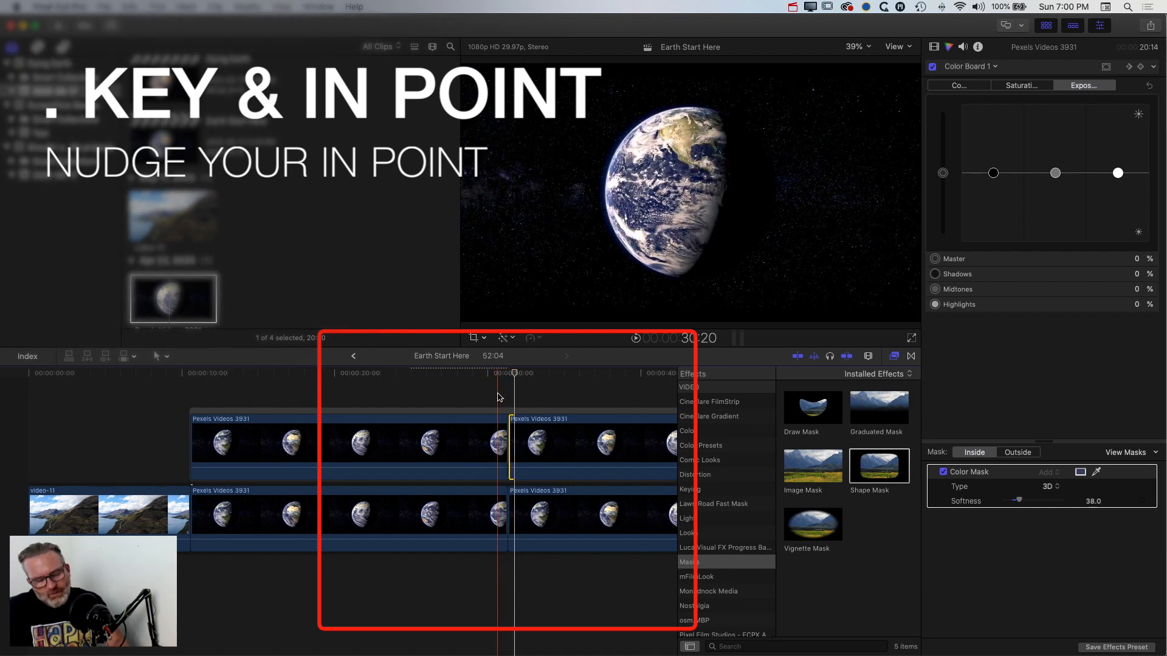
{"action": "key", "text": "period"}
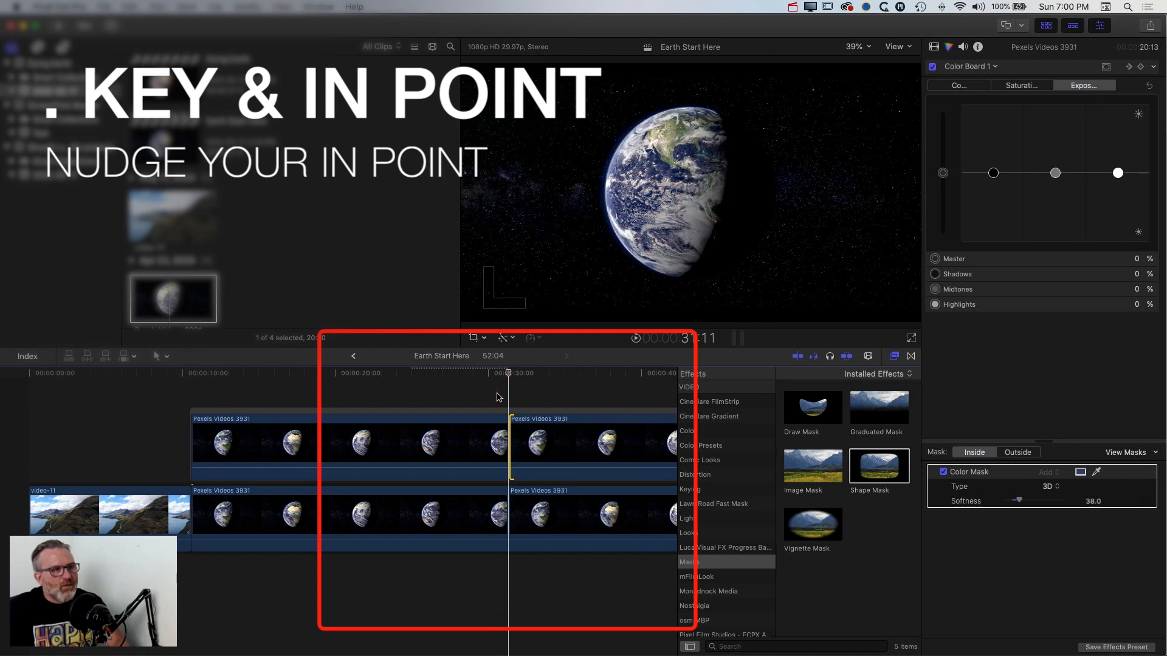
Step: Play repeatedly across the trimmed cut at 31:11 to check the Earth's rotation for a jump
{"action": "key", "text": "space"}
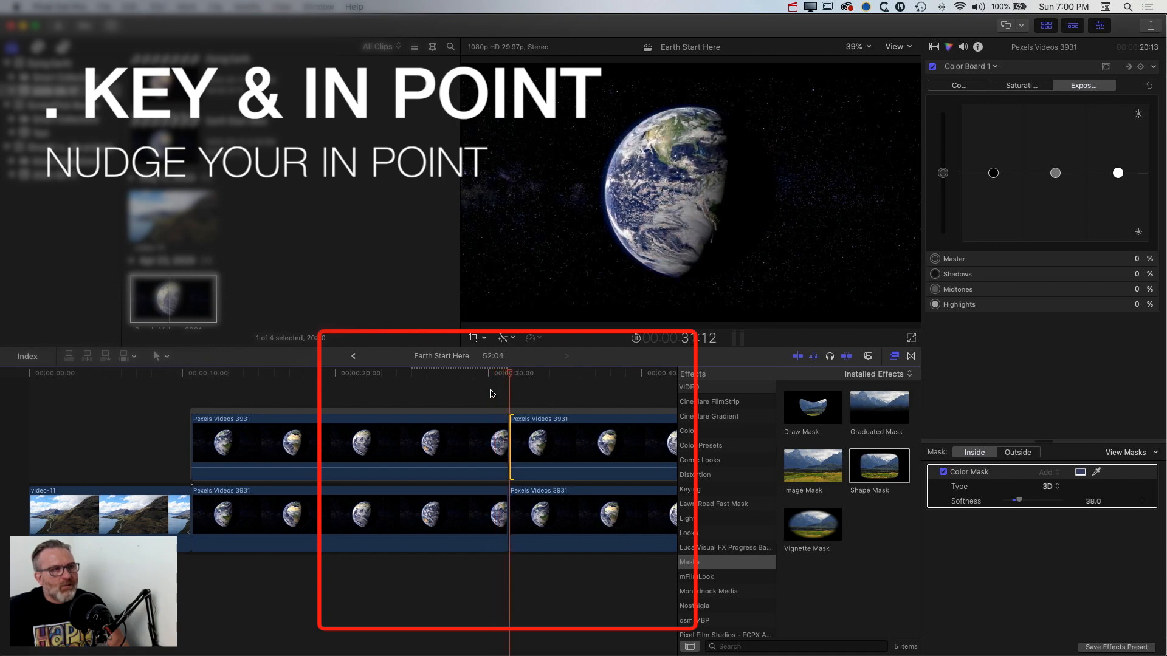
{"action": "key", "text": "space"}
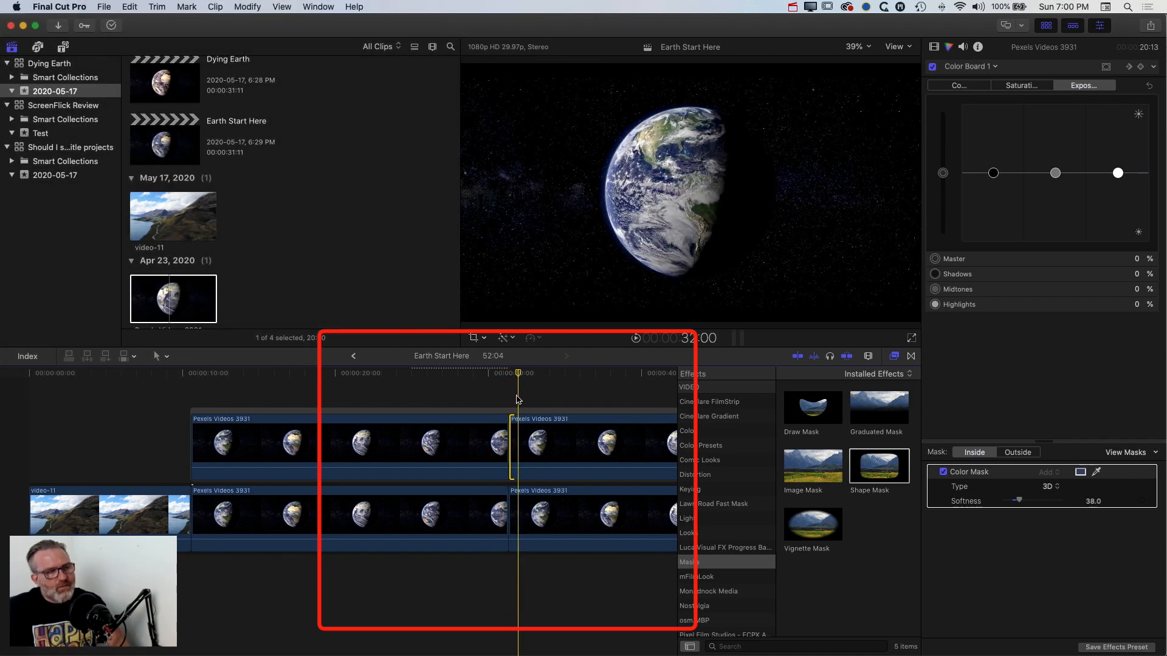
{"action": "key", "text": "Up"}
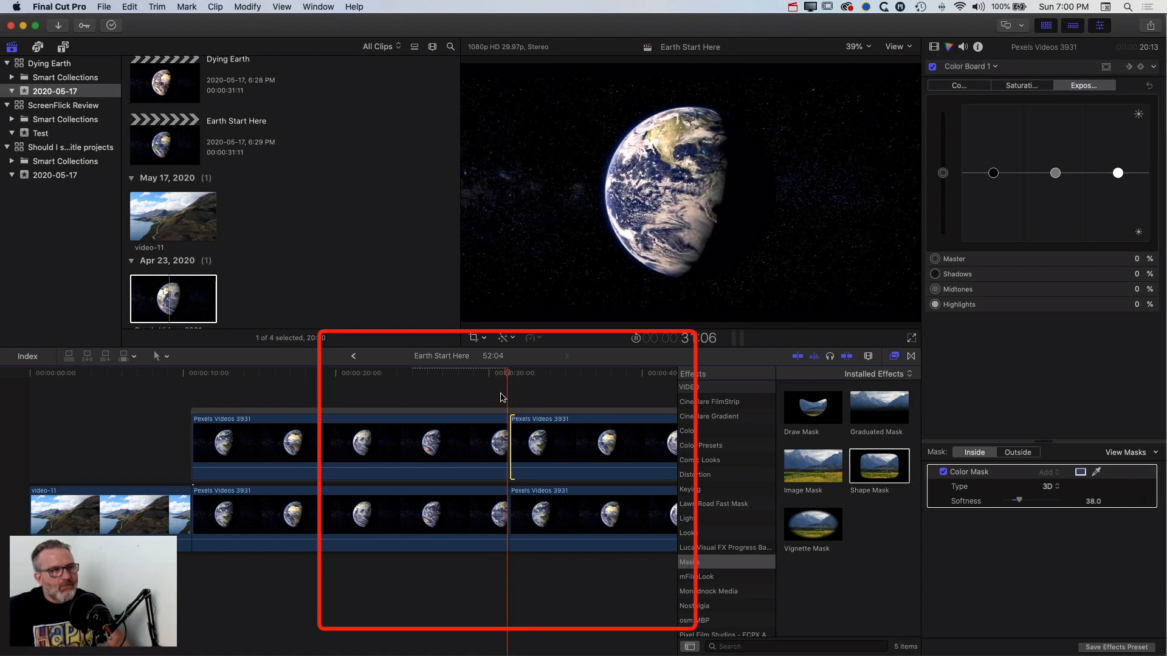
{"action": "key", "text": "space"}
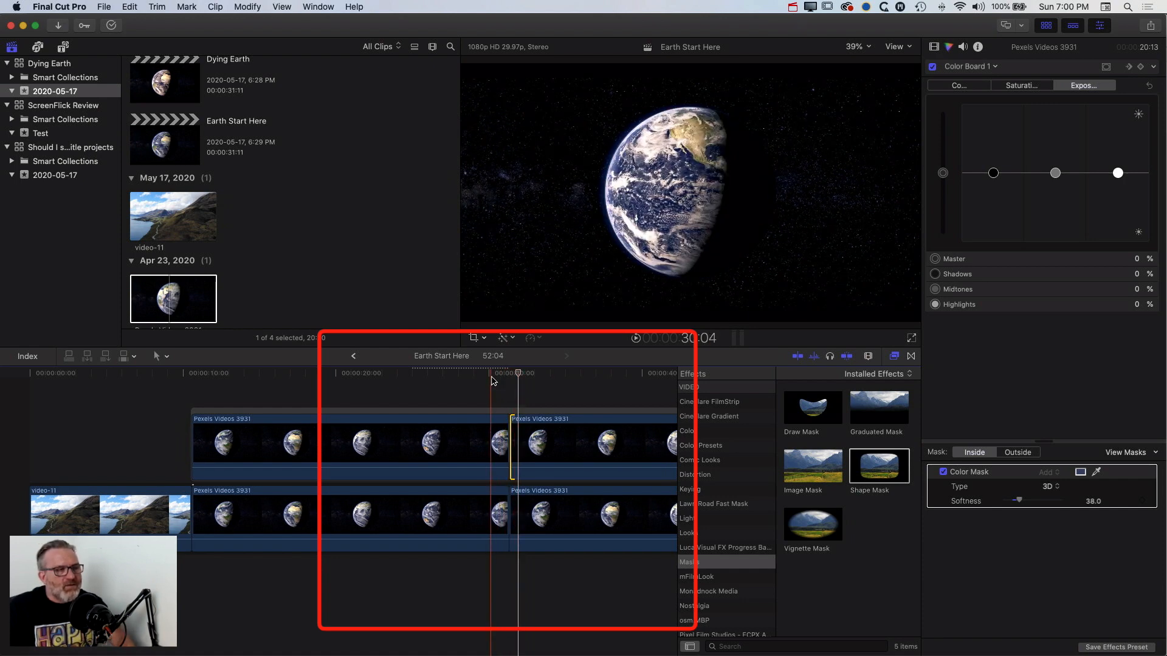
{"action": "key", "text": "space"}
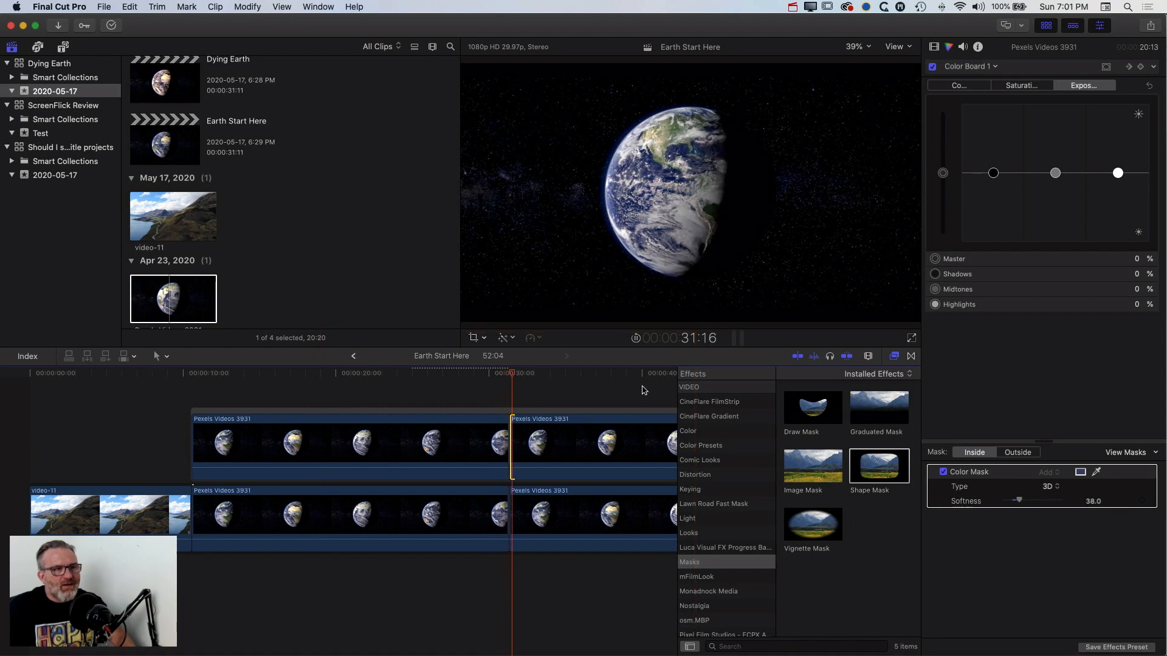
{"action": "key", "text": "space"}
Step: Show the video animation of the second upper Earth clip and delete its Color Board 1 keyframe at 34:17
{"action": "scroll", "coordinate": [523, 406], "scroll_direction": "left", "scroll_amount": 1}
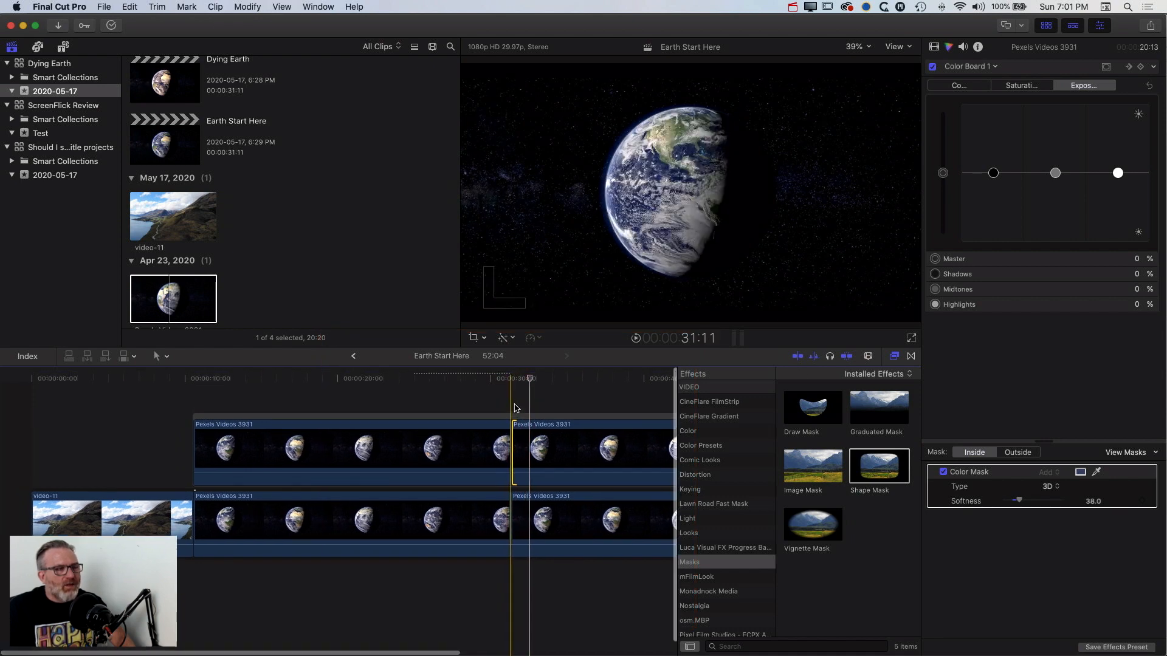
{"action": "scroll", "coordinate": [498, 408], "scroll_direction": "right", "scroll_amount": 5}
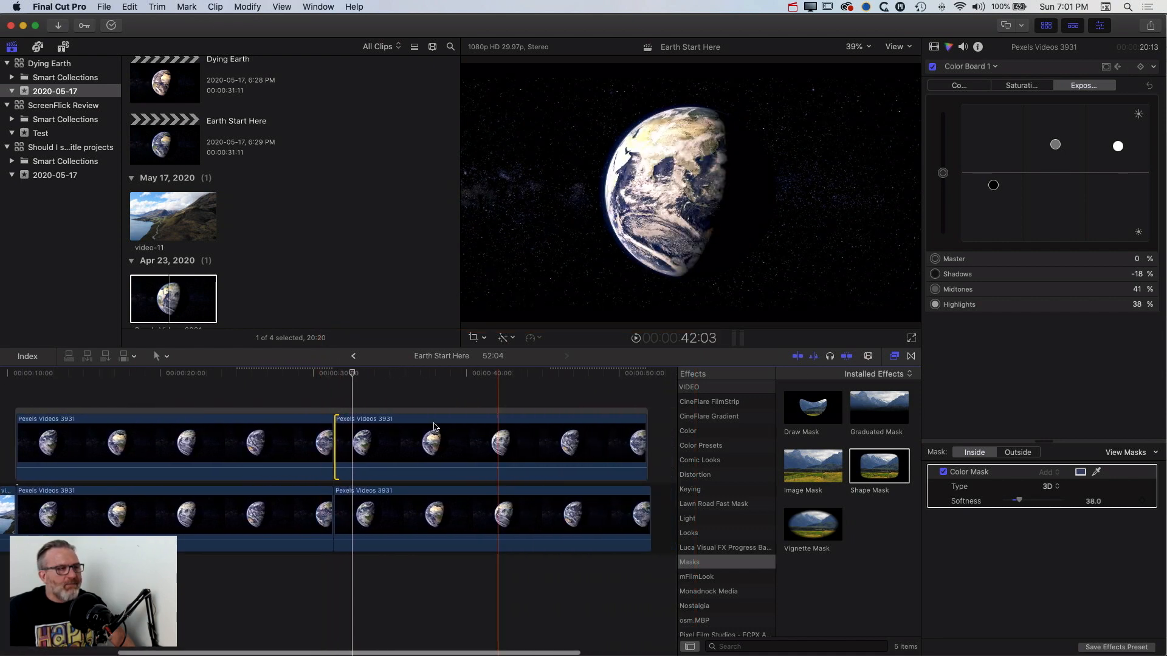
{"action": "left_click", "coordinate": [428, 442]}
{"action": "right_click", "coordinate": [416, 437]}
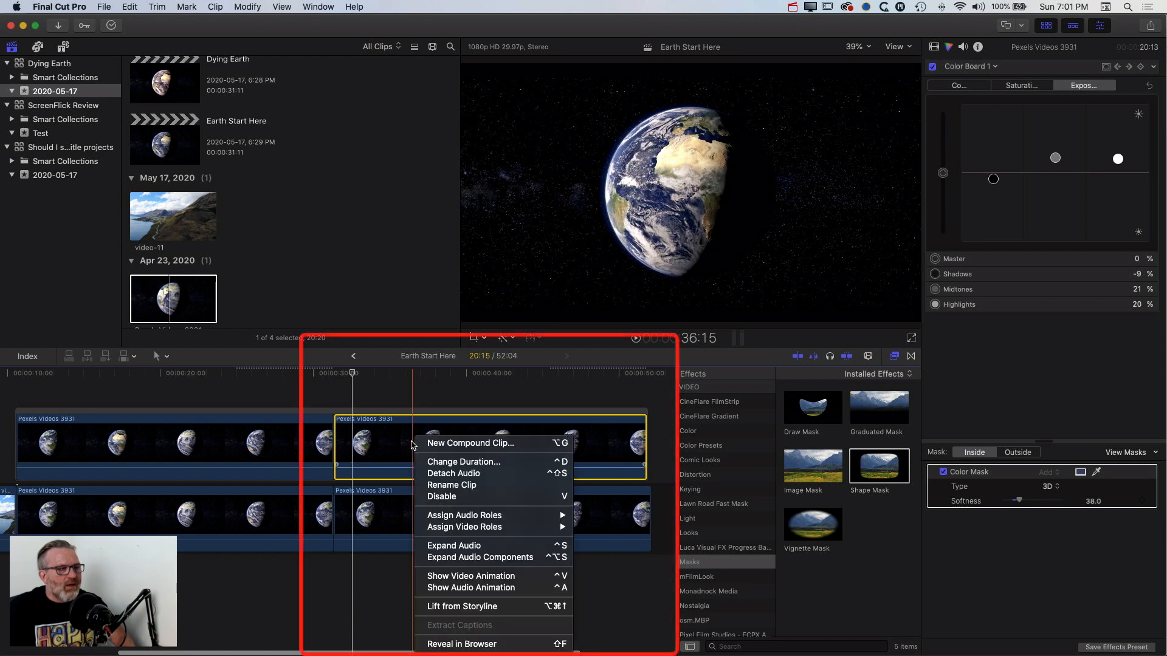
{"action": "left_click", "coordinate": [469, 577]}
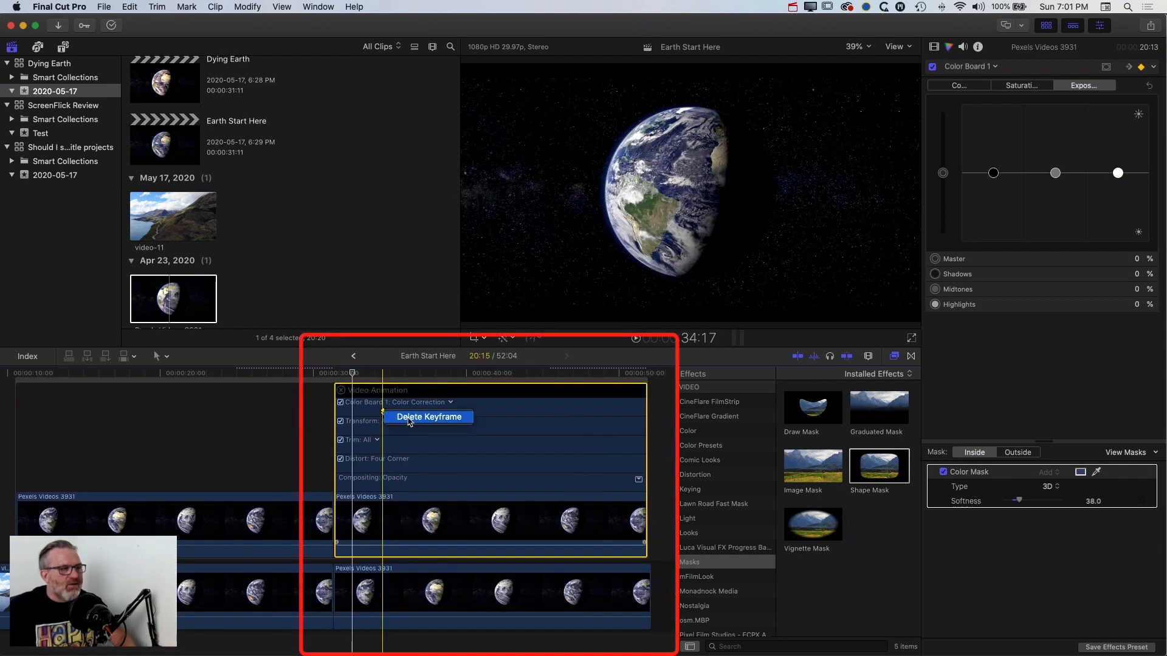
{"action": "left_click", "coordinate": [398, 417]}
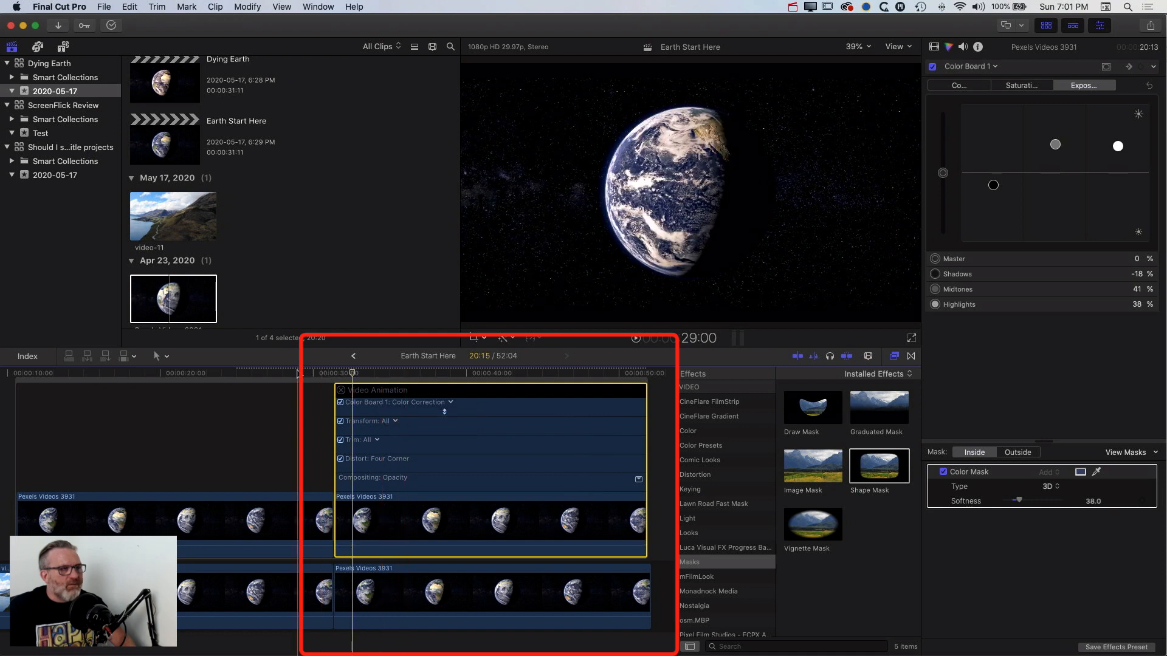
Step: Play across the cut from about 29:00 and close the second upper Earth clip's video animation
{"action": "key", "text": "space"}
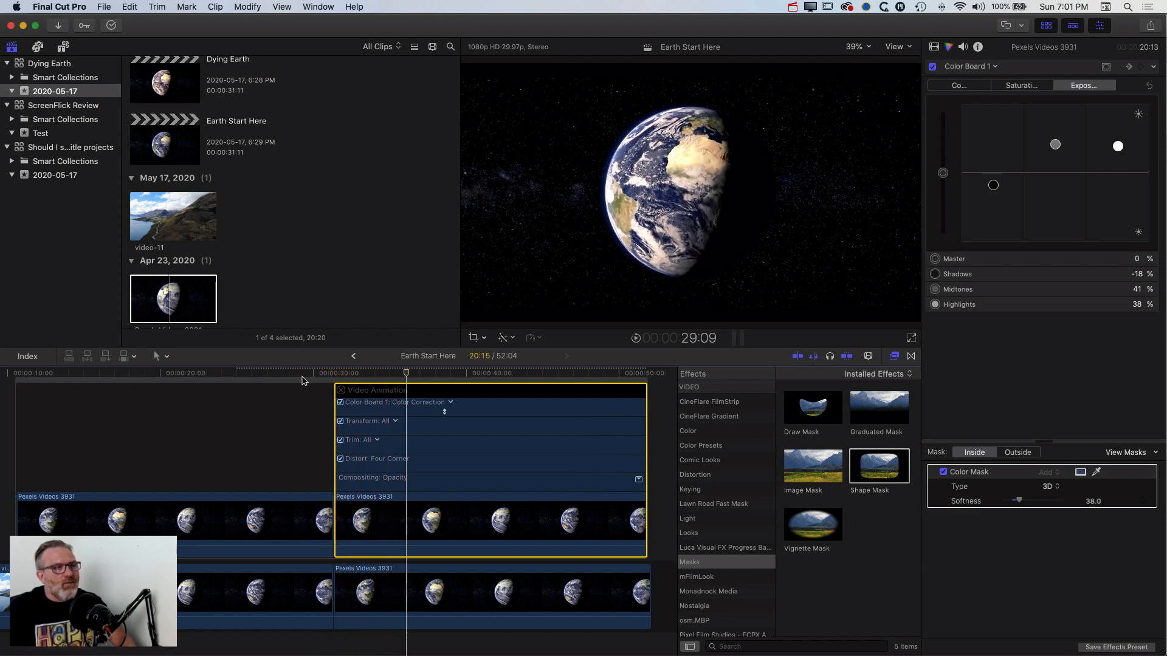
{"action": "scroll", "coordinate": [328, 407], "scroll_direction": "up", "scroll_amount": 2}
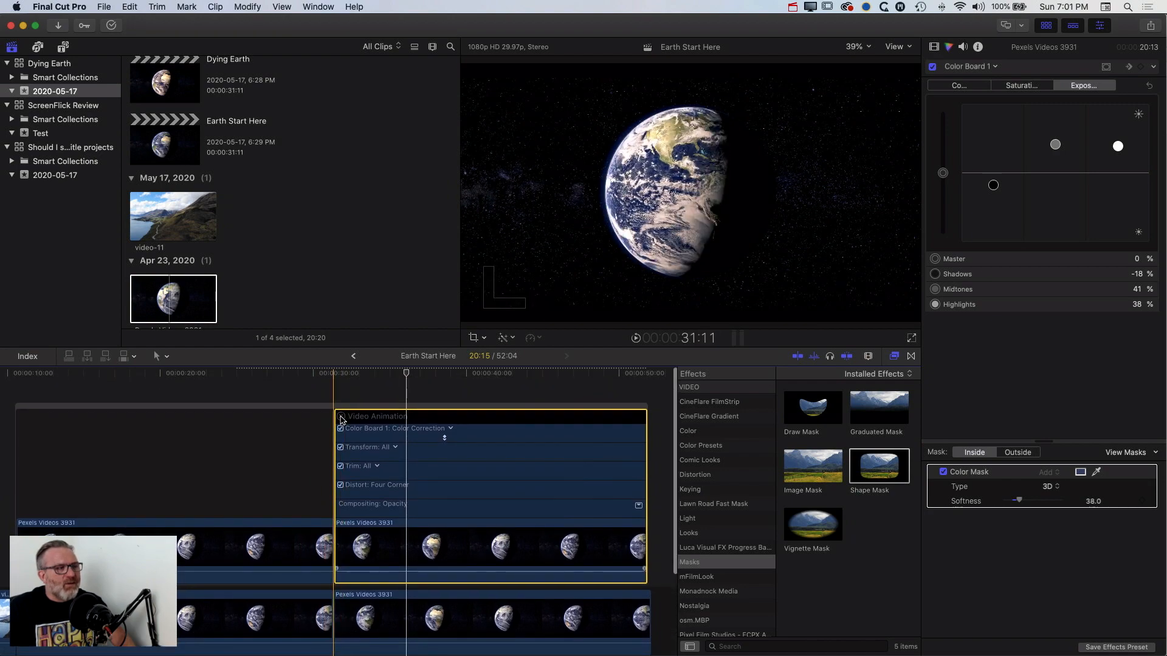
{"action": "left_click", "coordinate": [341, 417]}
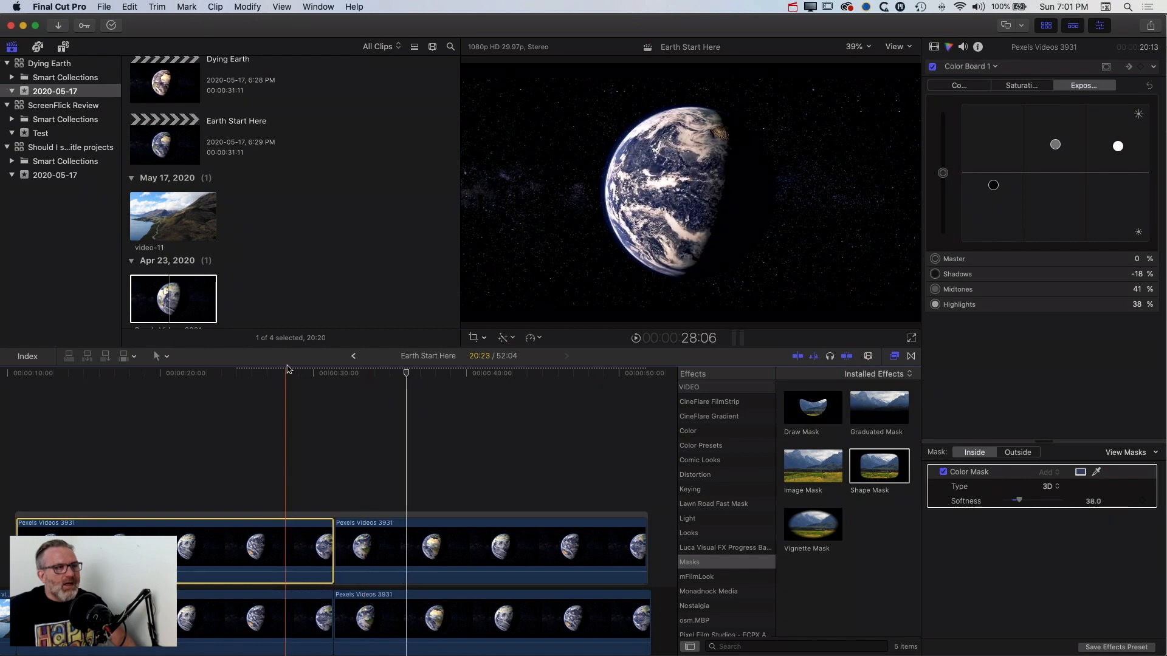
Step: Move the playhead to 25:02 over the first upper Earth clip
{"action": "left_click", "coordinate": [237, 375]}
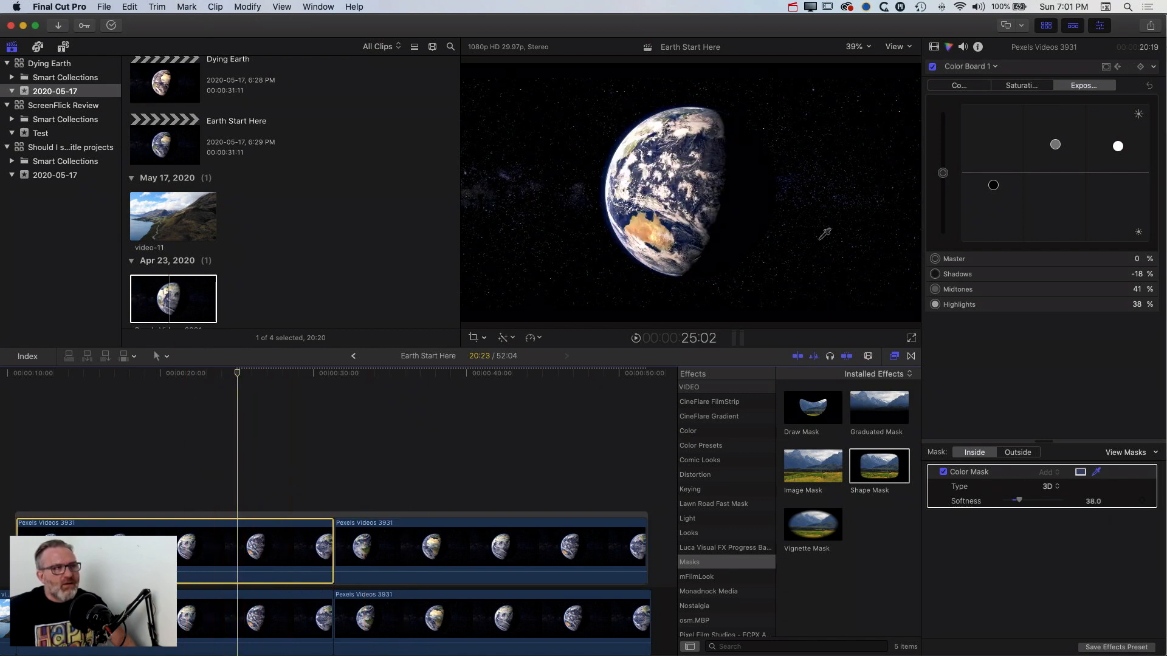
{"action": "scroll", "coordinate": [430, 474], "scroll_direction": "down", "scroll_amount": 1}
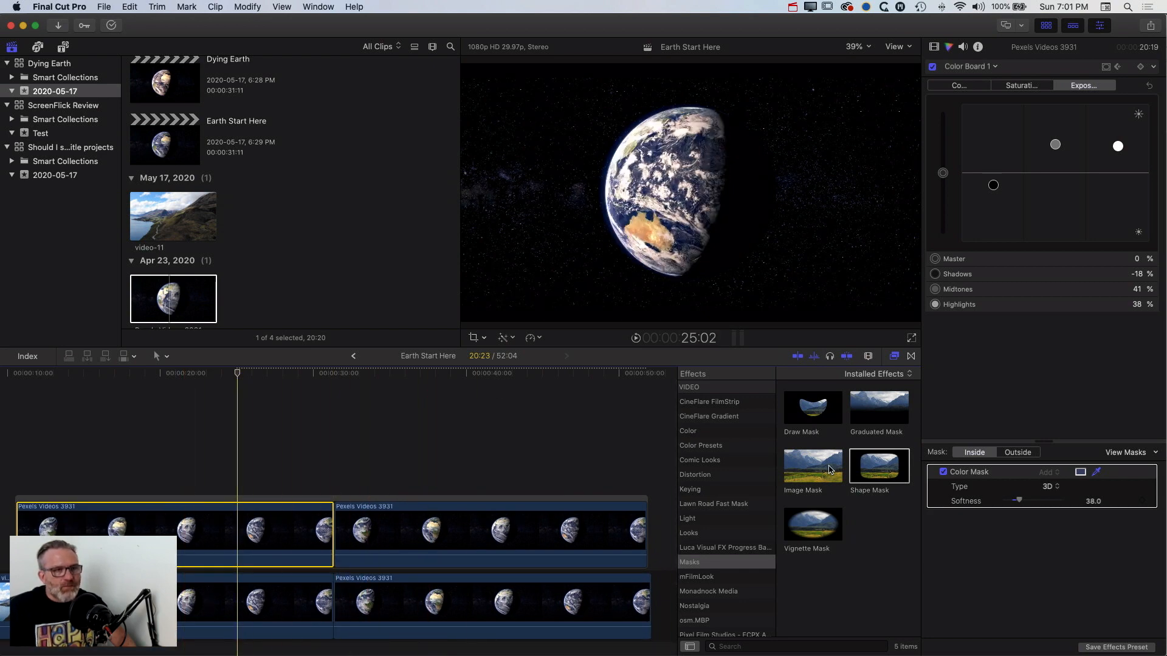
Step: Apply a Shape Mask to the first upper Earth clip and fit it as a circle around the globe, radius 352.28 and curvature 100%
{"action": "left_click_drag", "start_coordinate": [880, 471], "coordinate": [229, 521]}
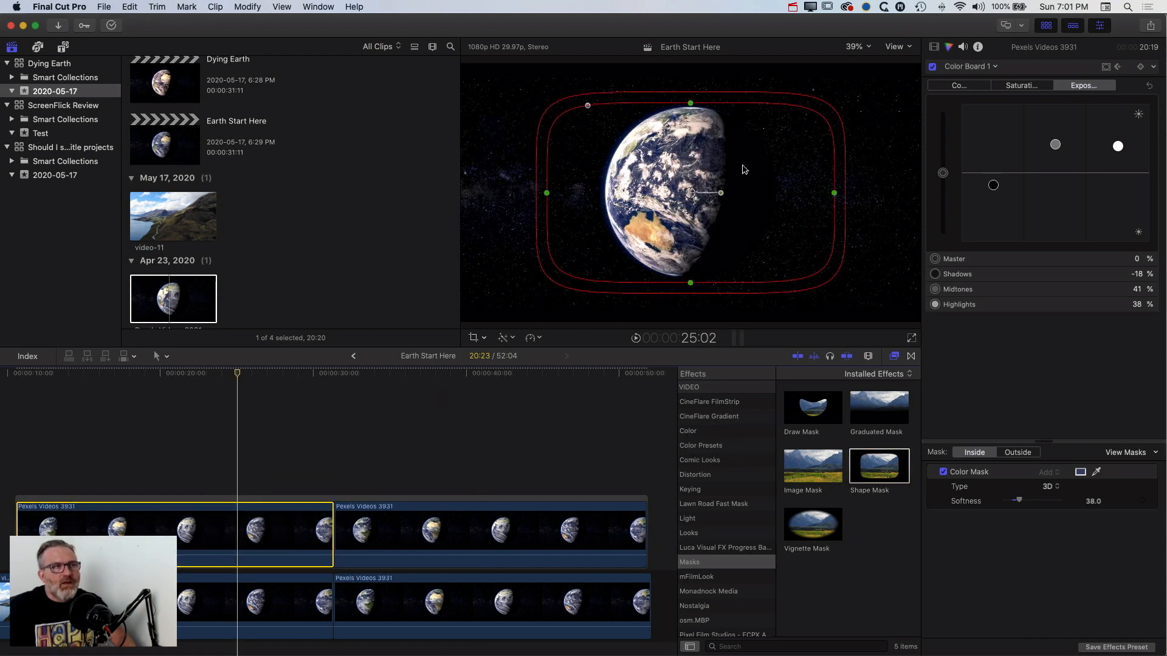
{"action": "left_click", "coordinate": [934, 46]}
{"action": "left_click_drag", "start_coordinate": [594, 109], "coordinate": [605, 195]}
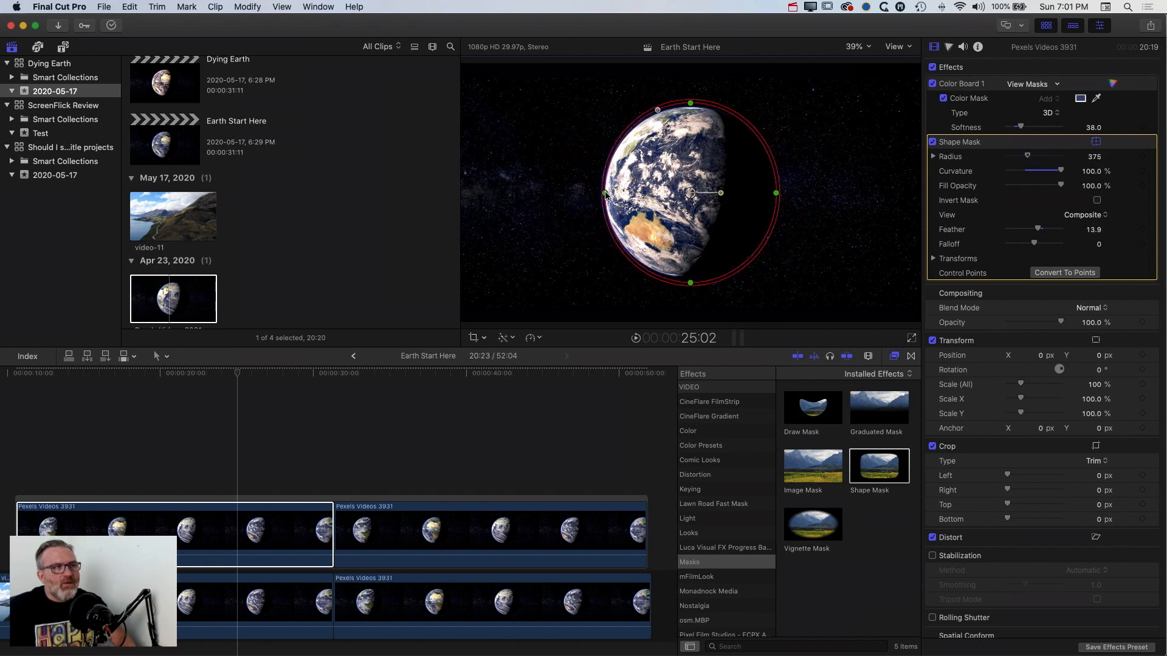
{"action": "left_click_drag", "start_coordinate": [691, 283], "coordinate": [693, 278]}
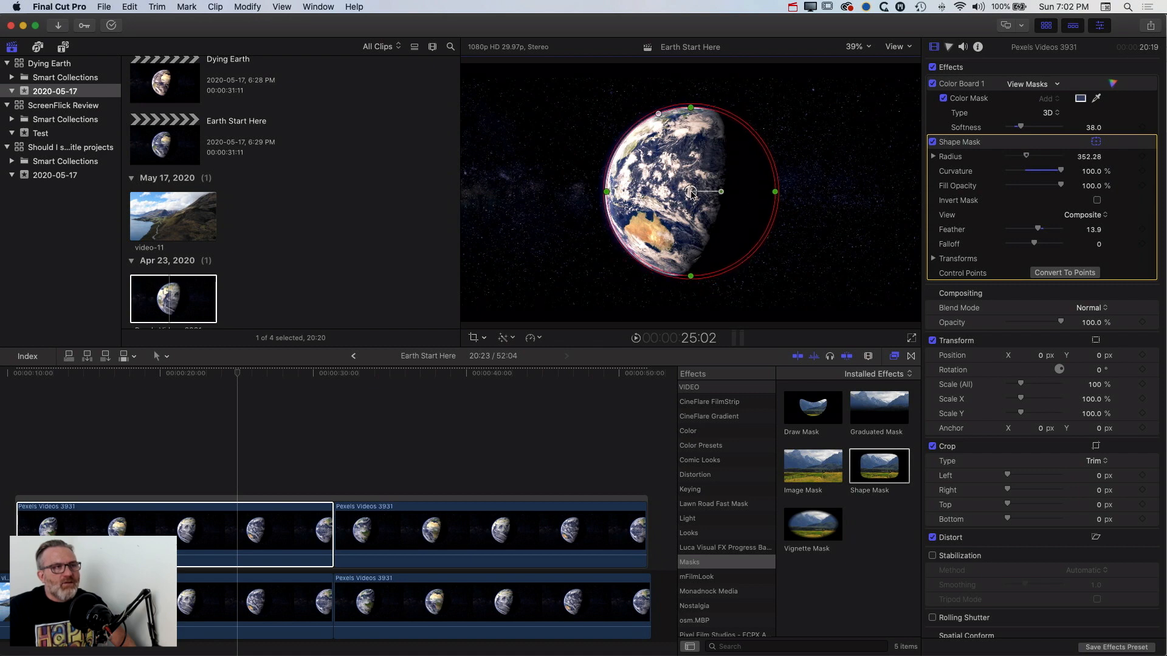
Step: Select the first lower Earth clip and play the first Earth section briefly from 16:17 to check the masked result
{"action": "left_click", "coordinate": [260, 590]}
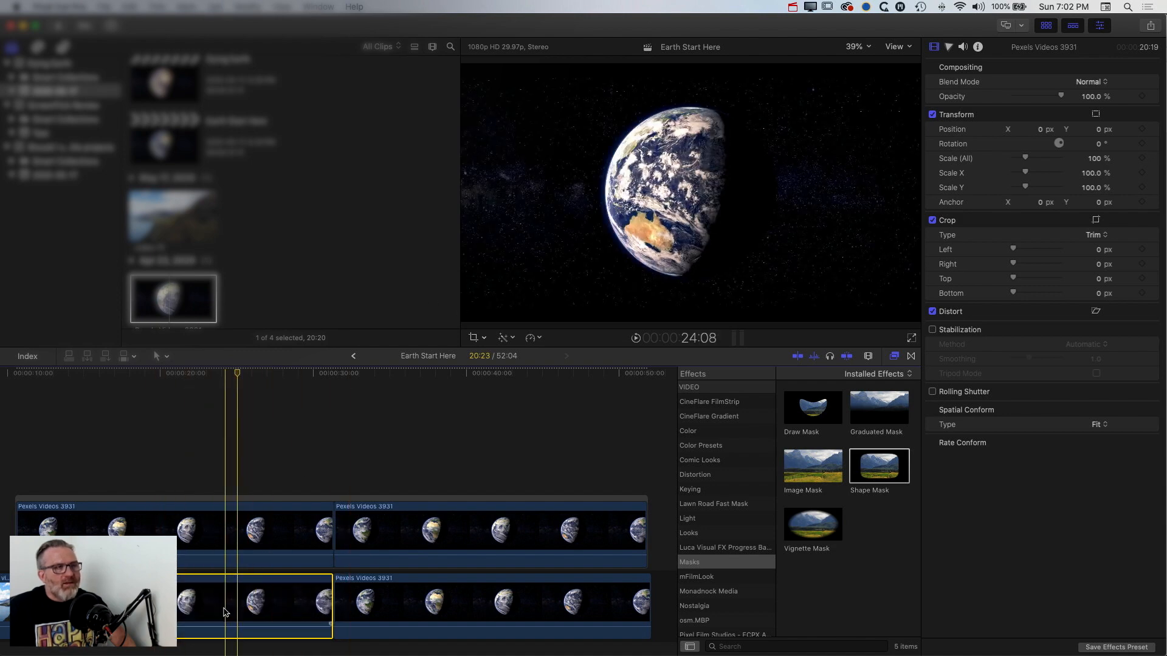
{"action": "left_click_drag", "start_coordinate": [239, 373], "coordinate": [108, 376]}
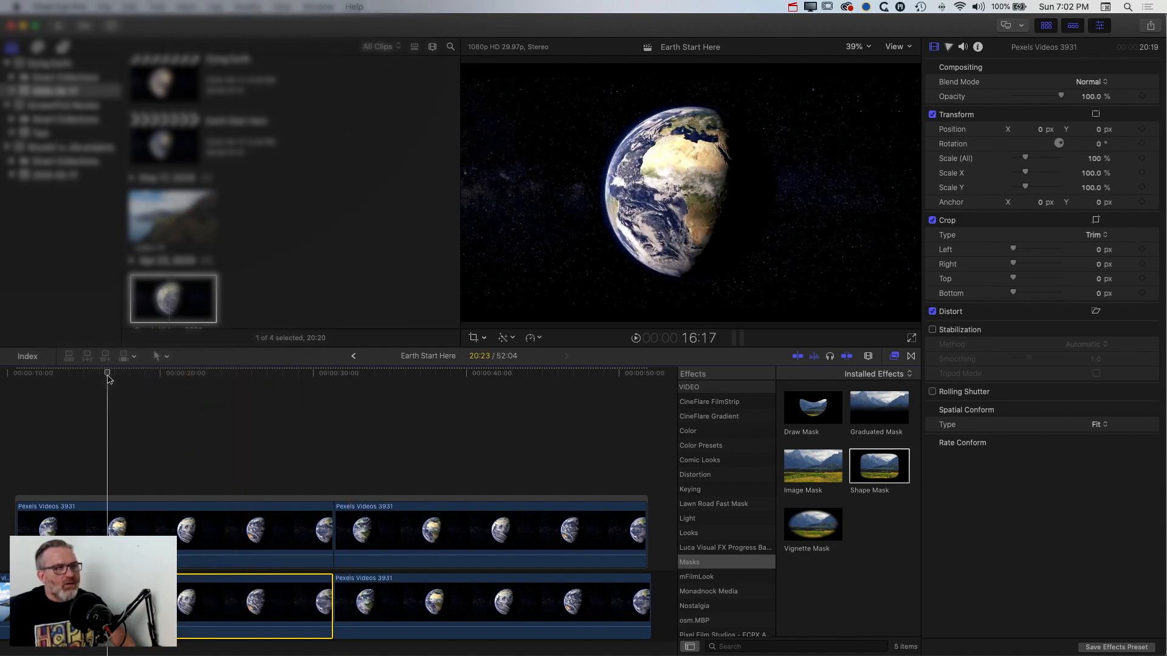
{"action": "key", "text": "space"}
{"action": "key", "text": "space"}
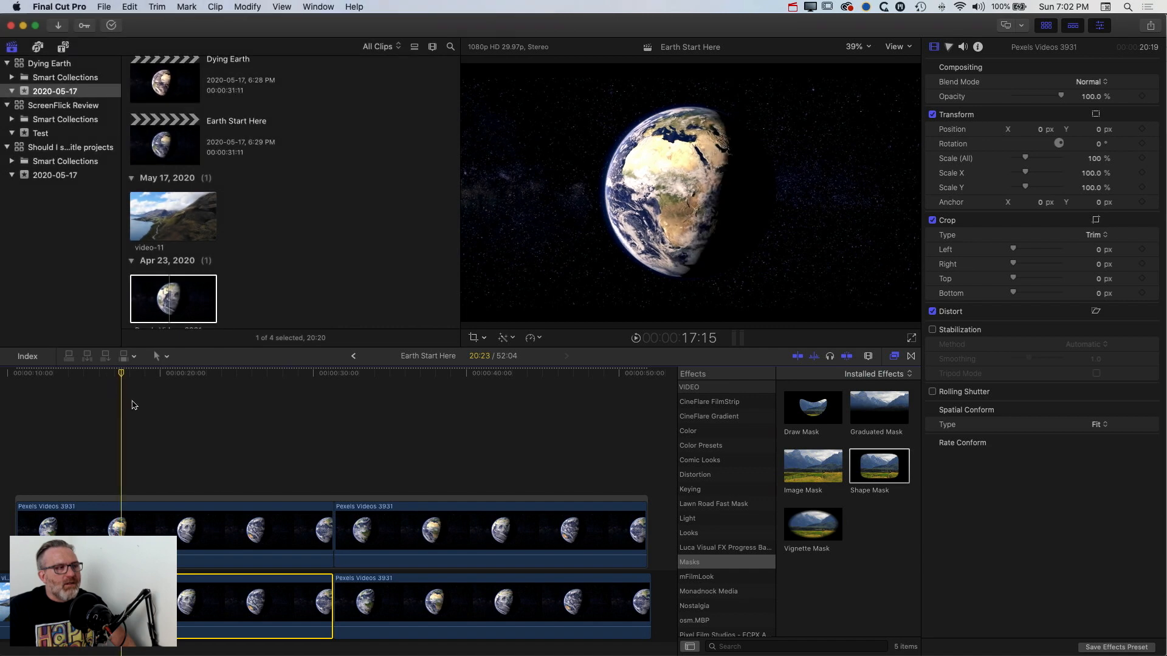
Step: Copy the first upper Earth clip's attributes and paste only the Shape Mask onto the second upper Earth clip
{"action": "left_click", "coordinate": [170, 507]}
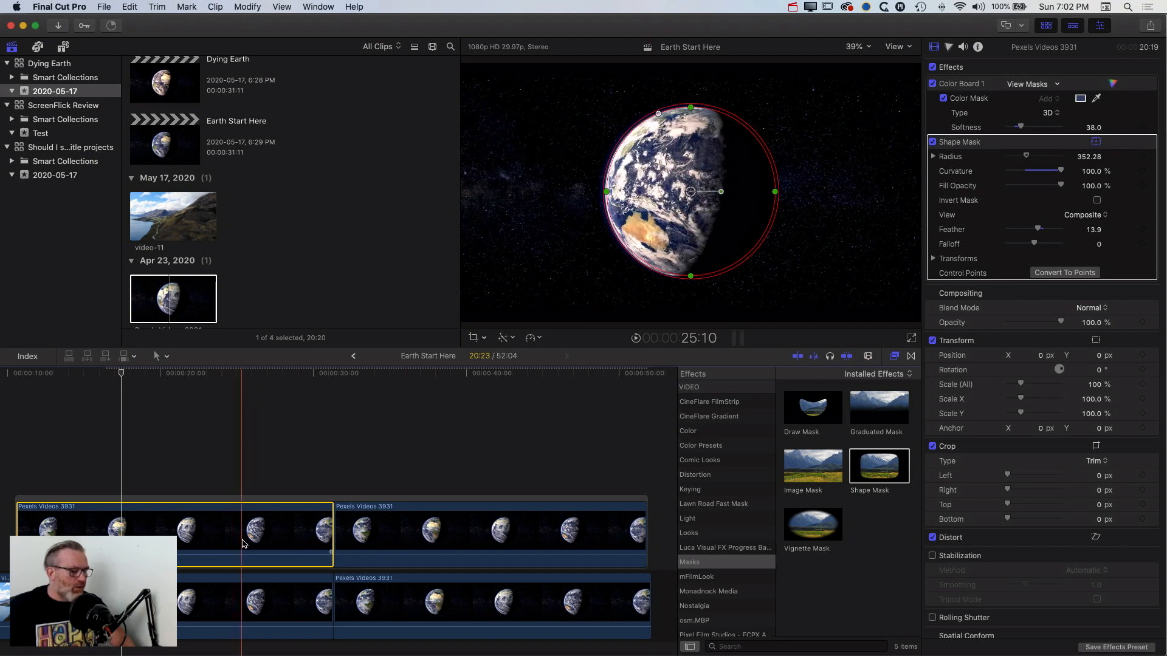
{"action": "left_click", "coordinate": [446, 529]}
{"action": "key", "text": "shift+super+v"}
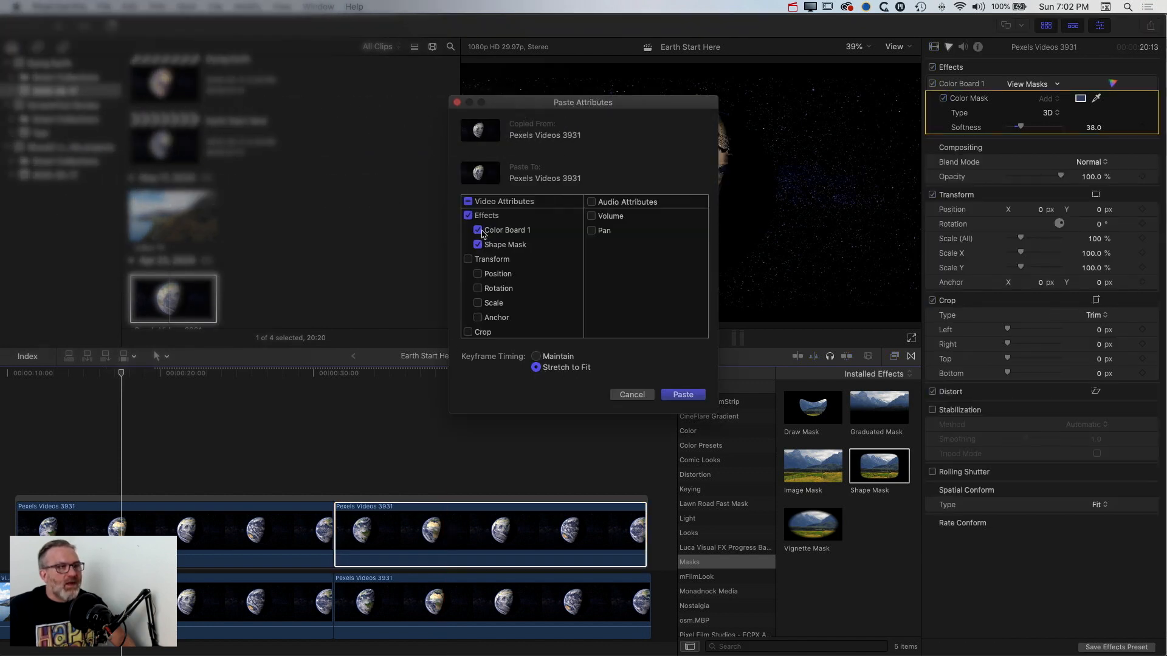
{"action": "left_click", "coordinate": [486, 234]}
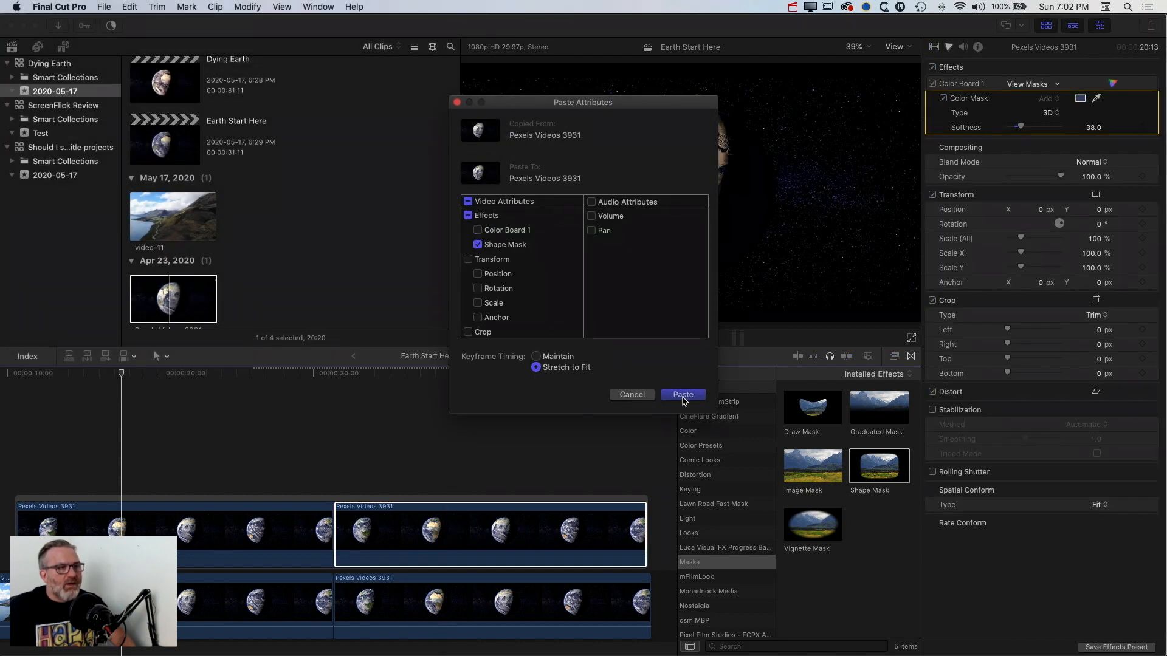
{"action": "left_click", "coordinate": [683, 395]}
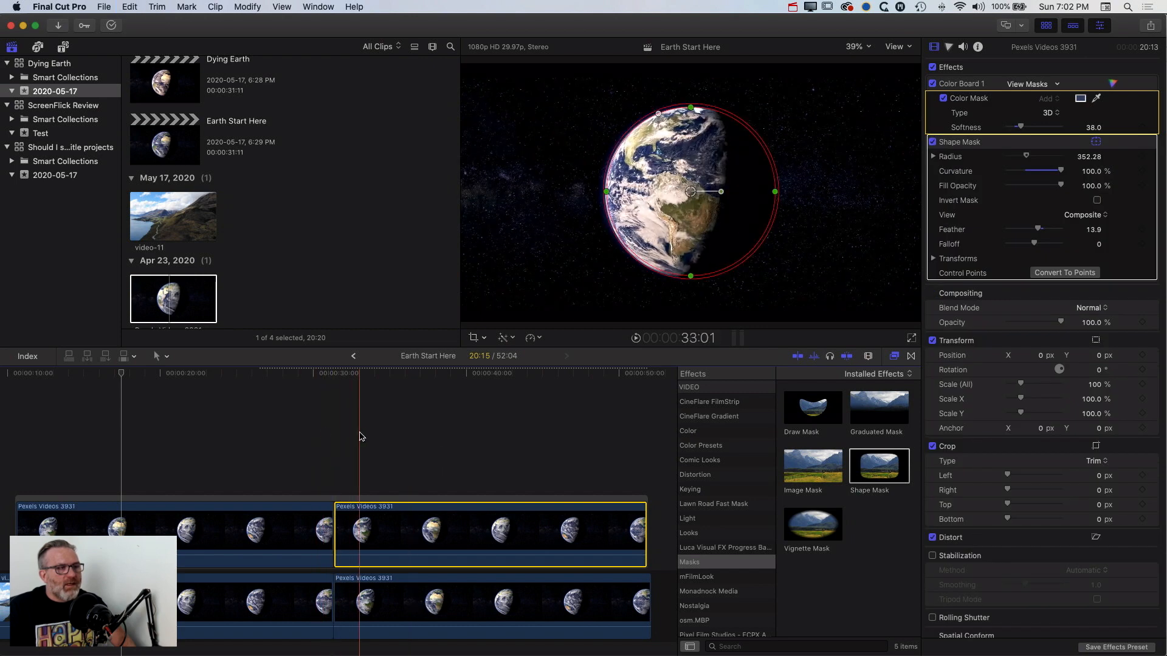
Step: Hide the second upper Earth clip's mask outline and play across the cut to check the masked transition
{"action": "left_click", "coordinate": [959, 144]}
{"action": "left_click", "coordinate": [987, 76]}
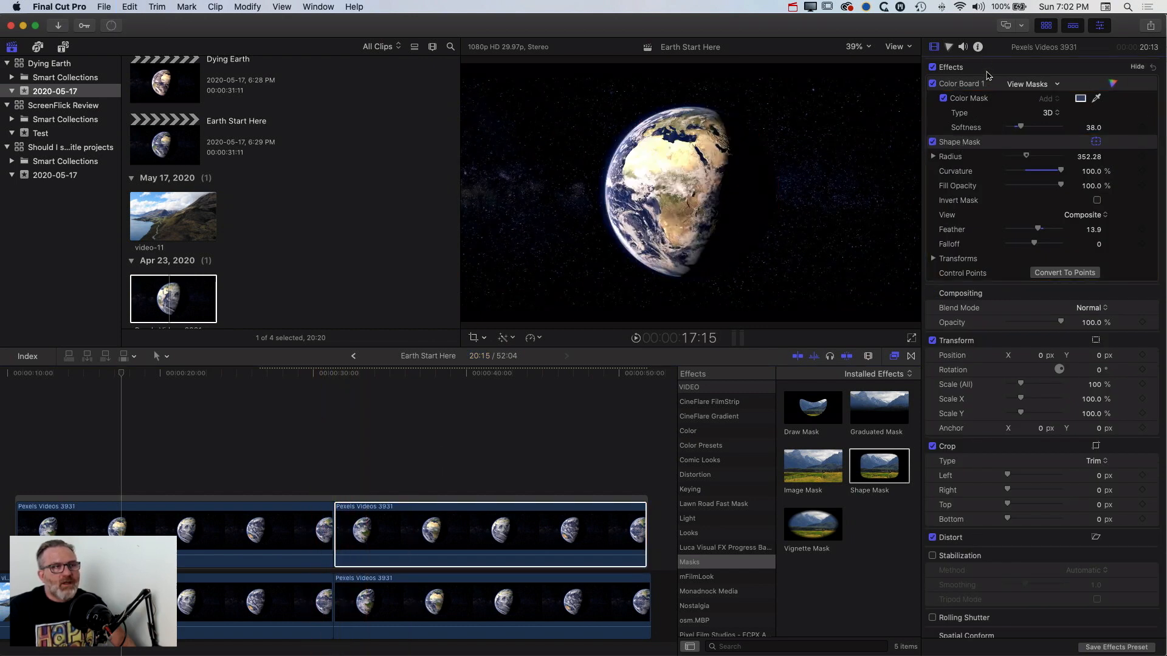
{"action": "key", "text": "space"}
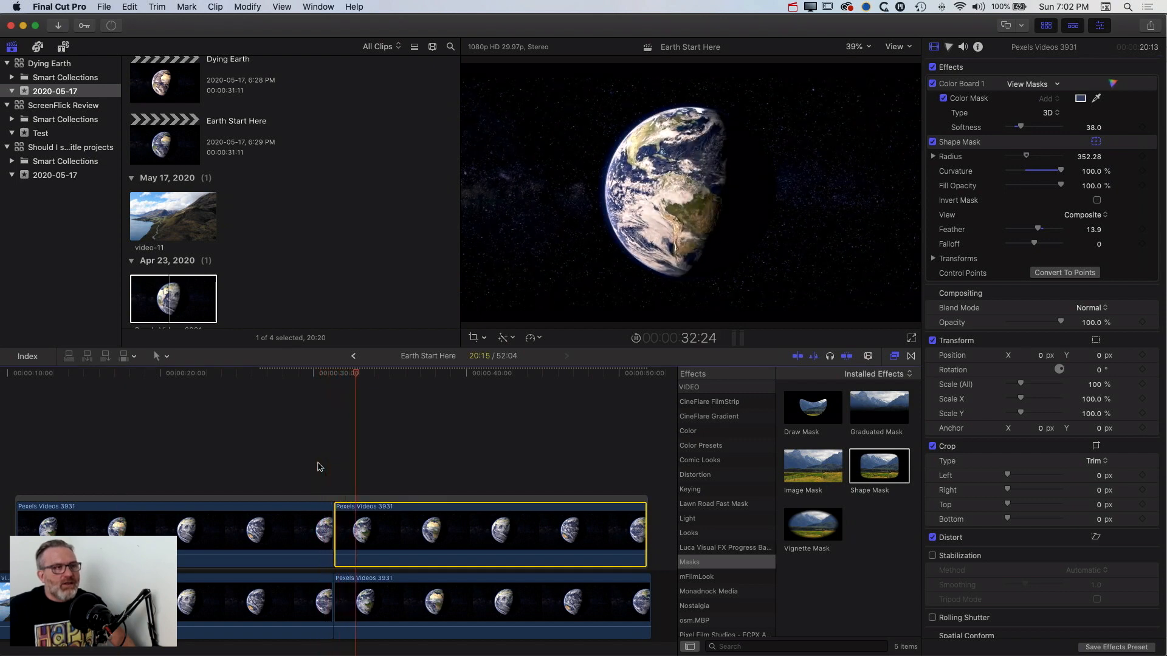
{"action": "key", "text": "space"}
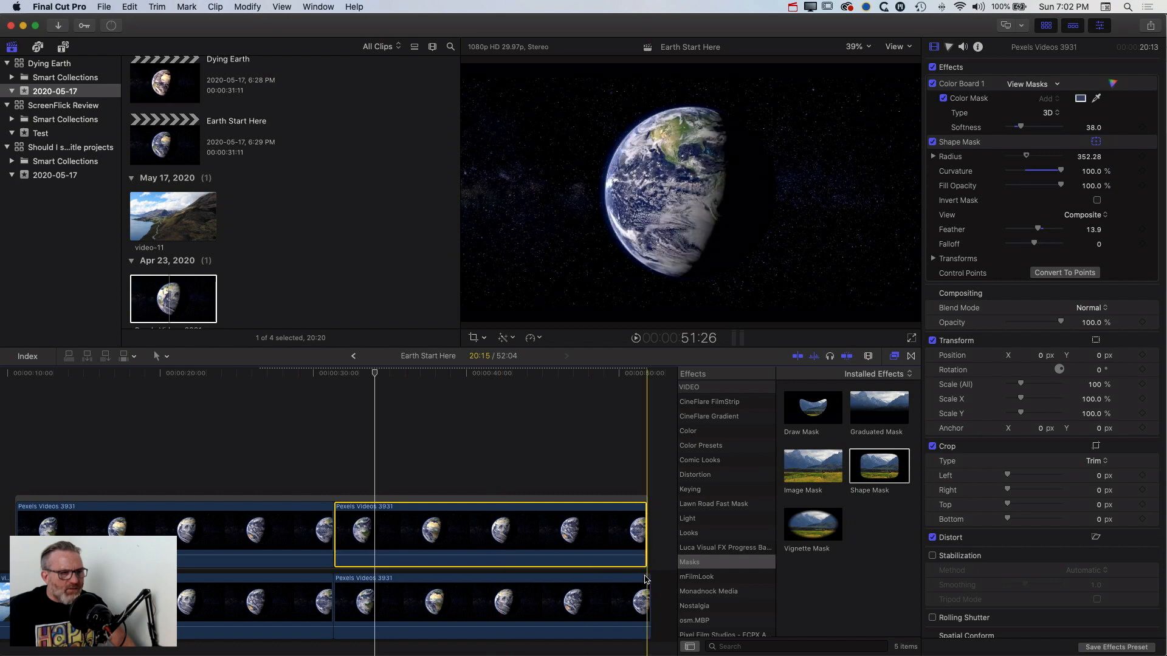
Step: Trim the start of the second lower Earth clip to a duration of 20:13, matching the clip above it
{"action": "left_click", "coordinate": [338, 598]}
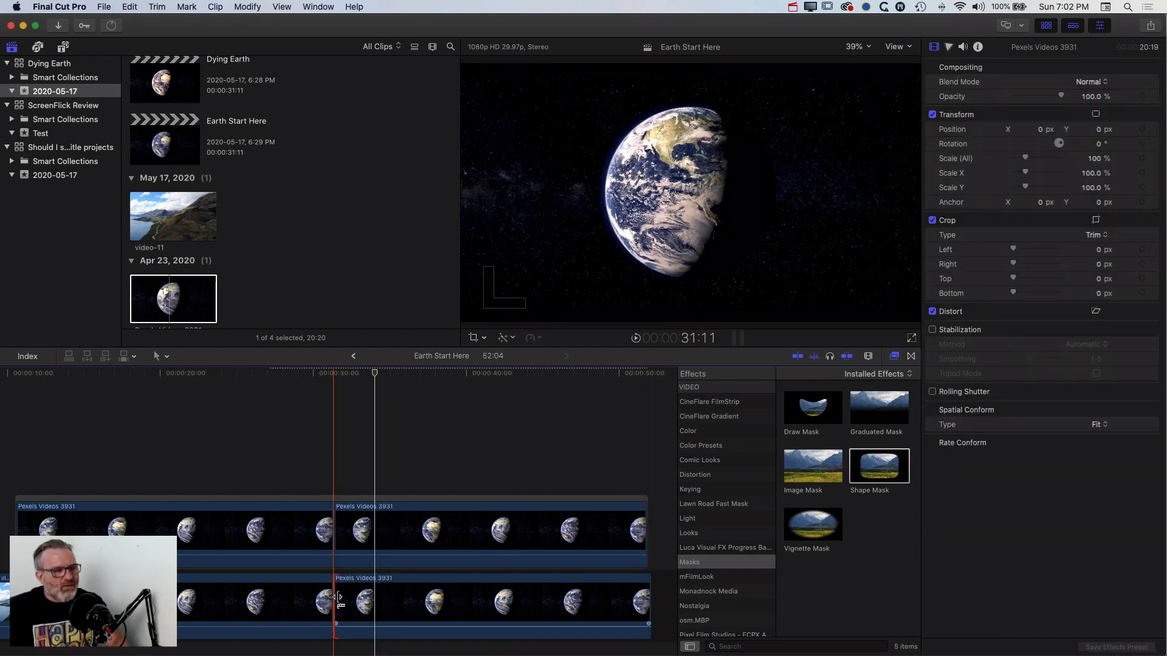
{"action": "left_click_drag", "start_coordinate": [338, 598], "coordinate": [339, 598]}
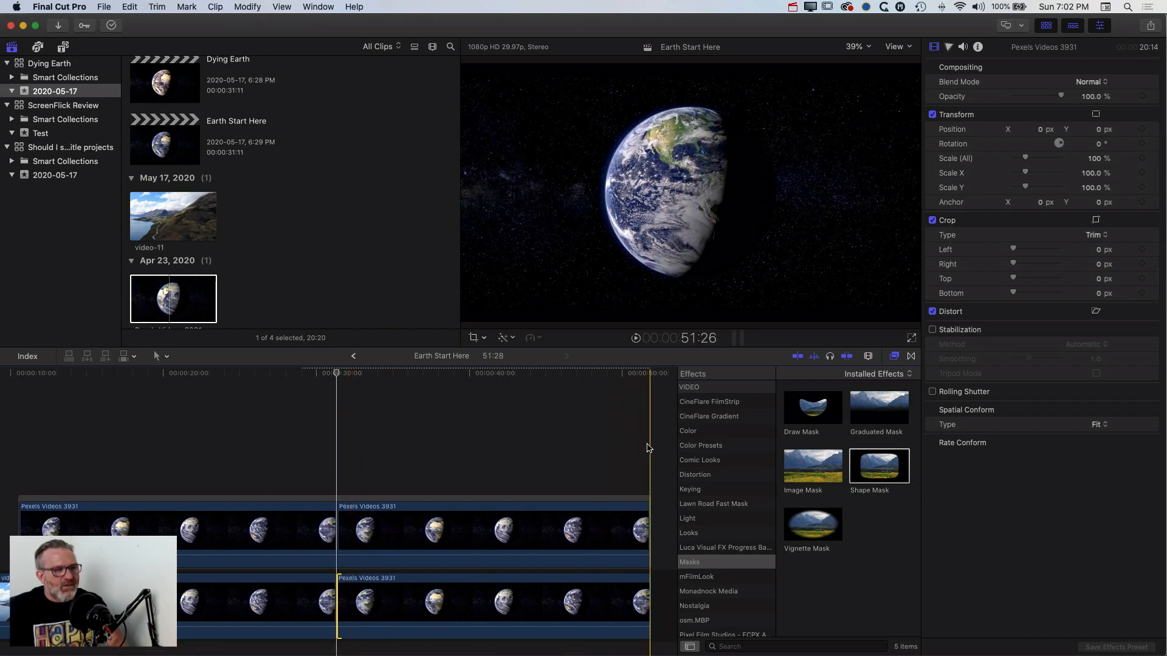
{"action": "key", "text": "period"}
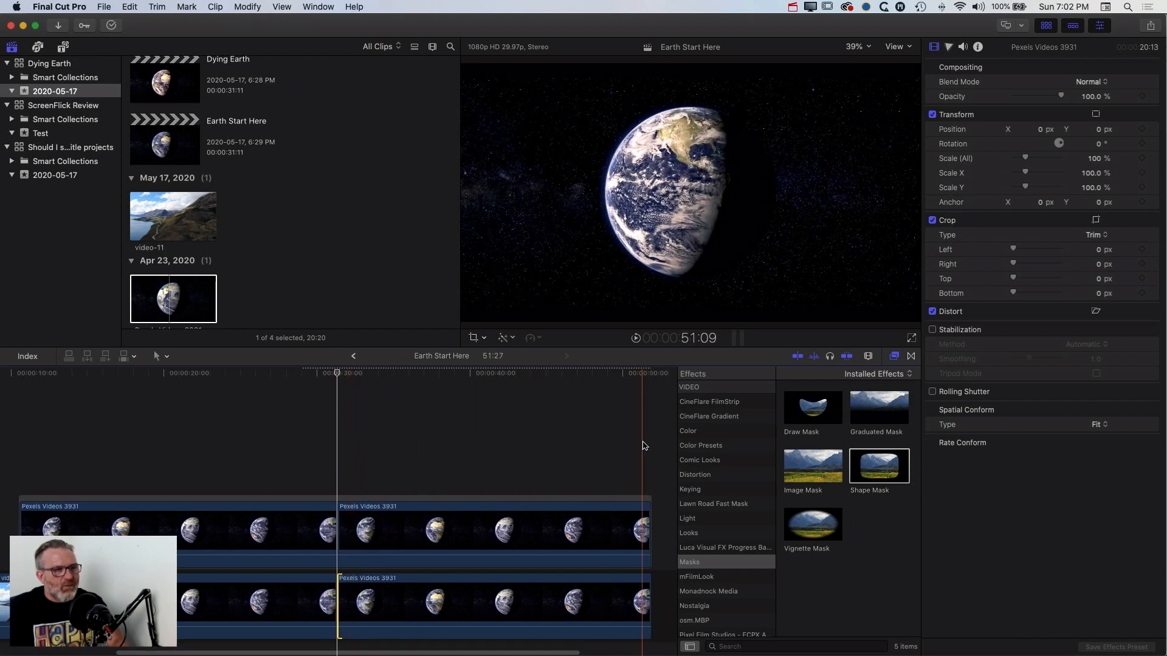
Step: Play the video-11 landscape clip from near its start to 5:23 to review its drying color change
{"action": "left_click", "coordinate": [347, 442]}
{"action": "scroll", "coordinate": [67, 431], "scroll_direction": "left", "scroll_amount": 5}
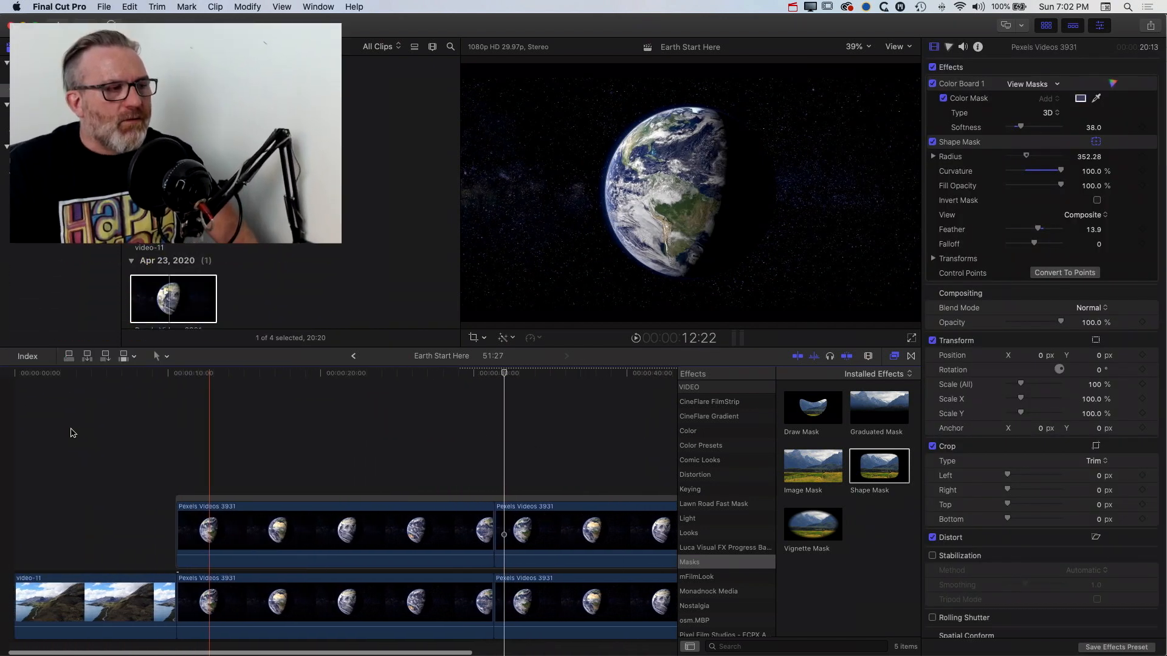
{"action": "left_click", "coordinate": [50, 434]}
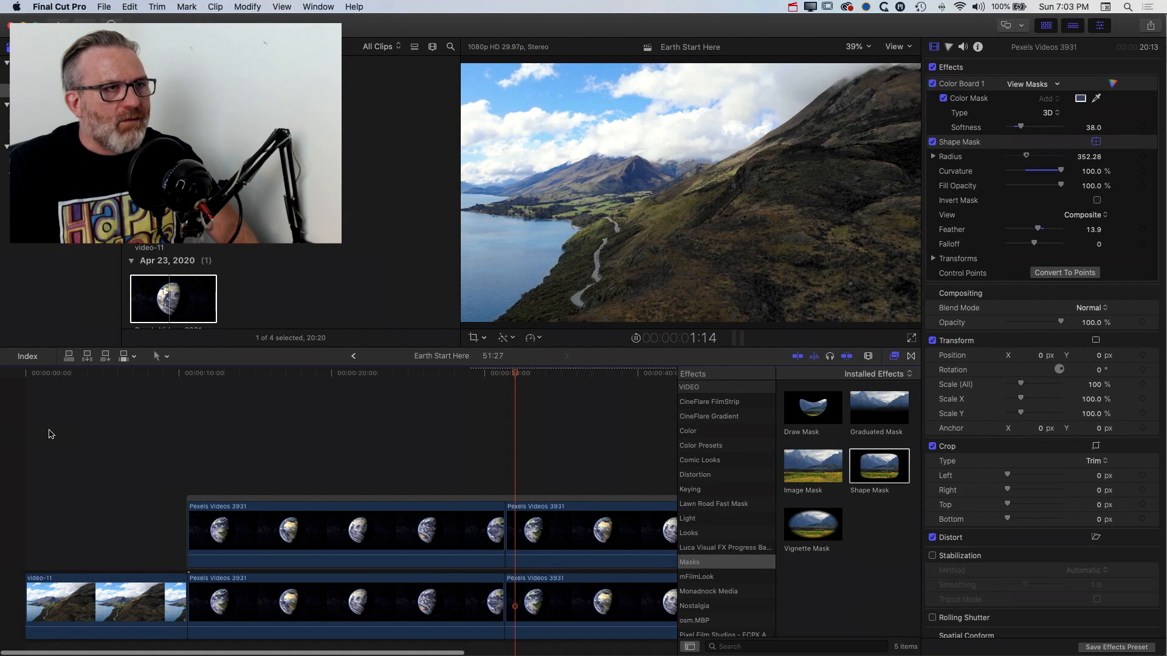
{"action": "key", "text": "space"}
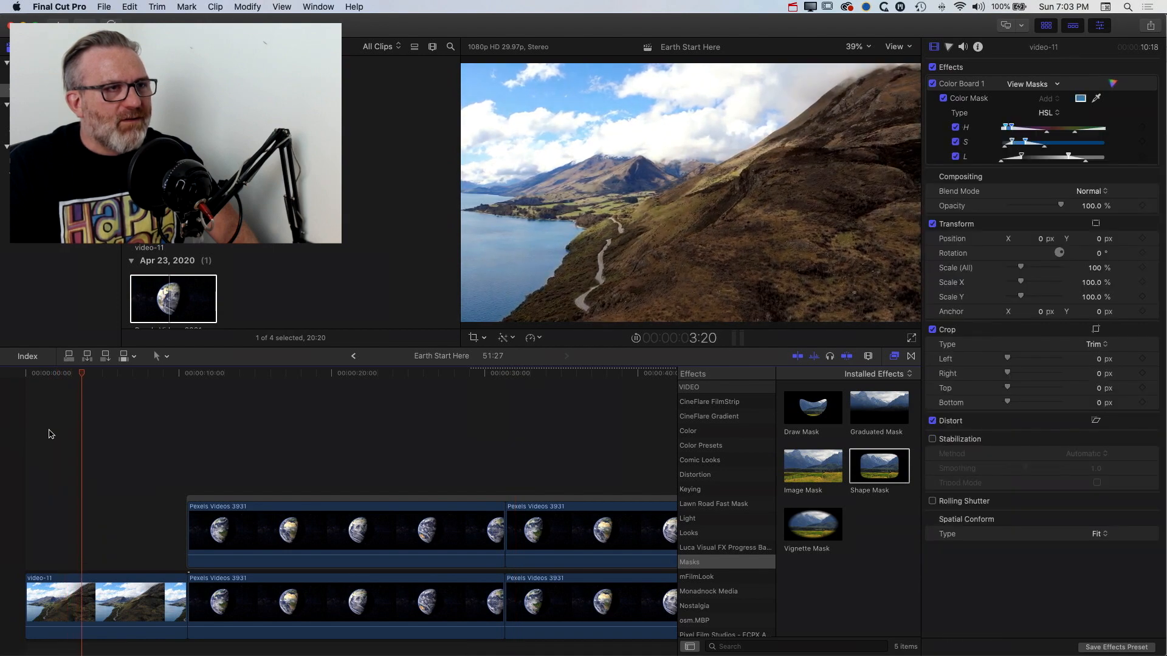
{"action": "key", "text": "space"}
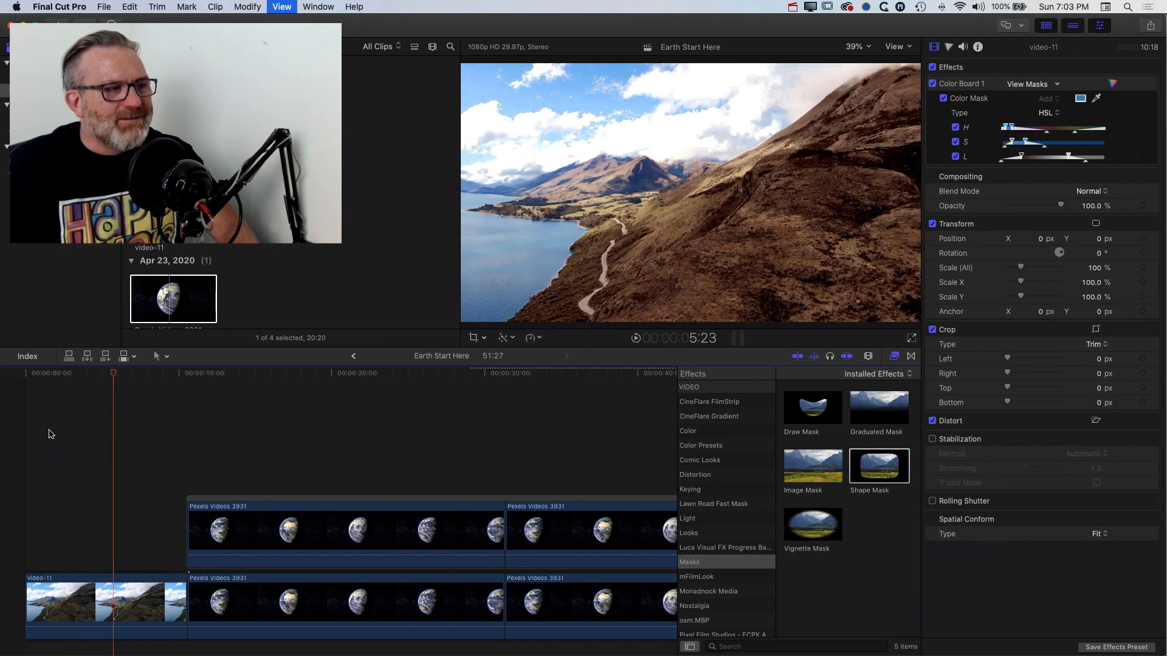